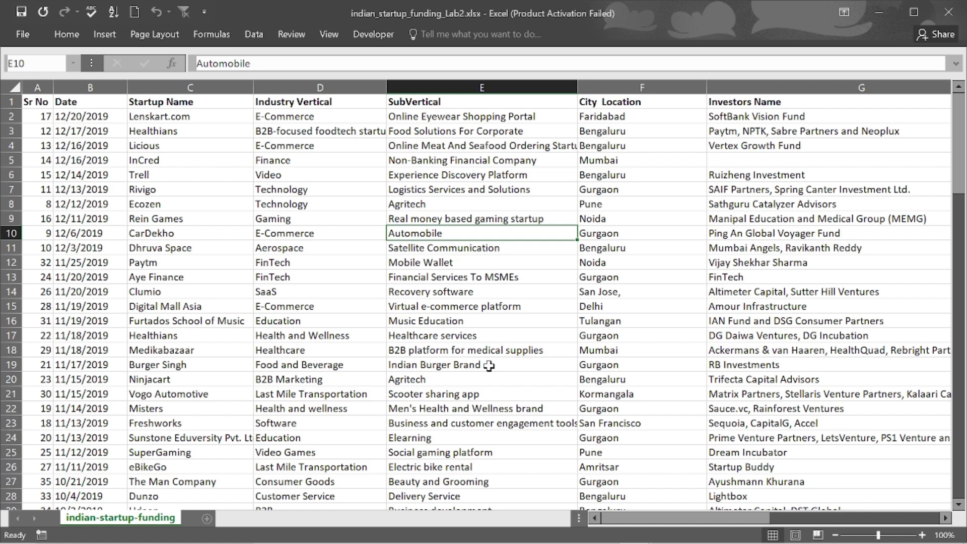
scroll(591, 268, "right", 3)
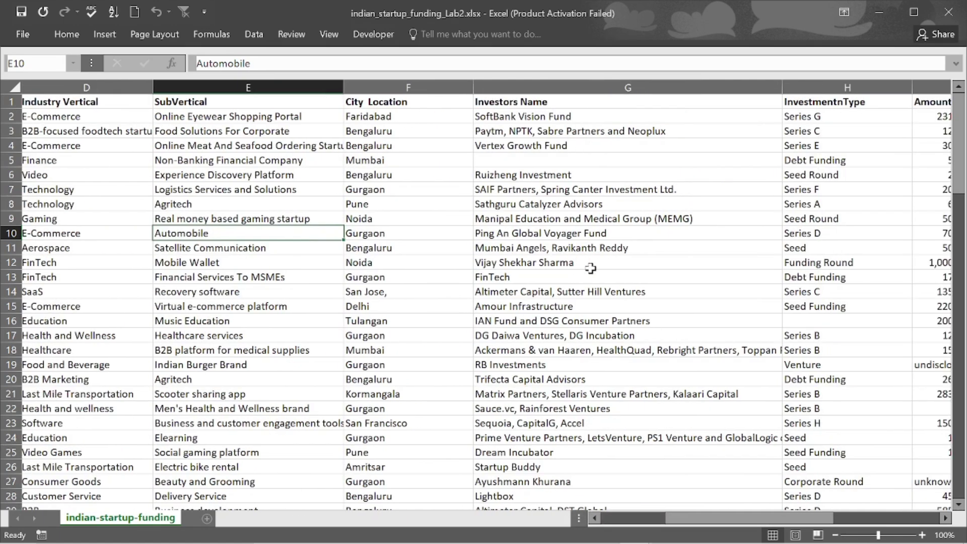
scroll(590, 268, "right", 2)
scroll(591, 268, "left", 5)
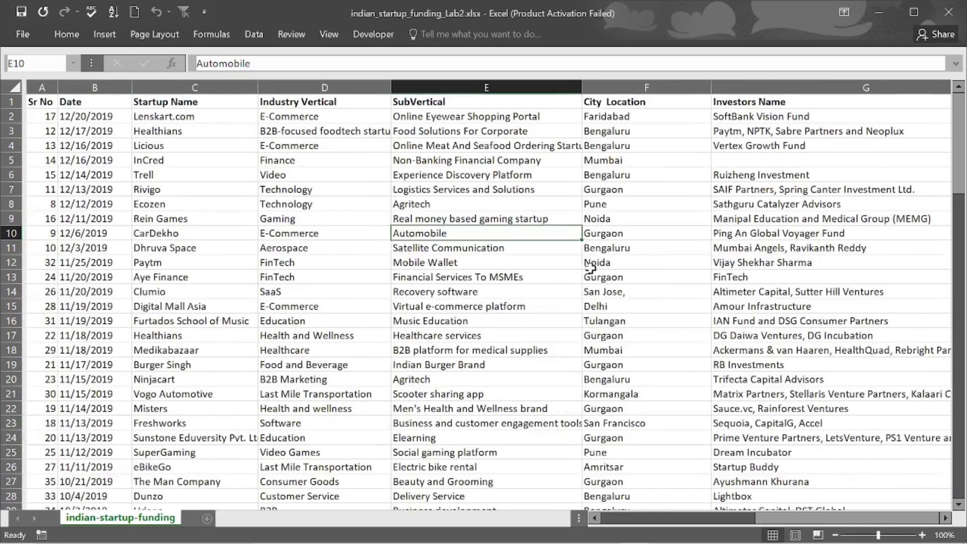
scroll(591, 269, "right", 1)
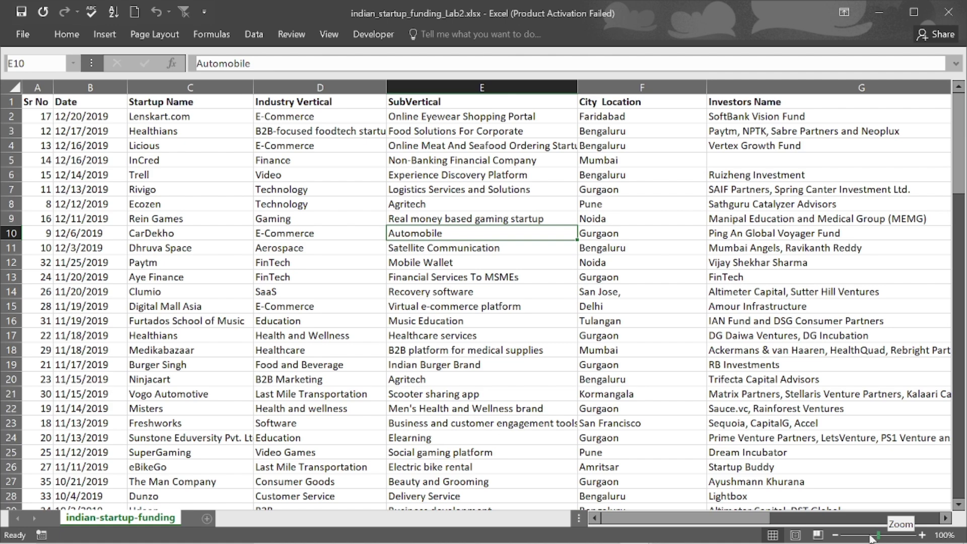
Zoom the startup funding worksheet in stepwise to 140%
left_click(925, 535)
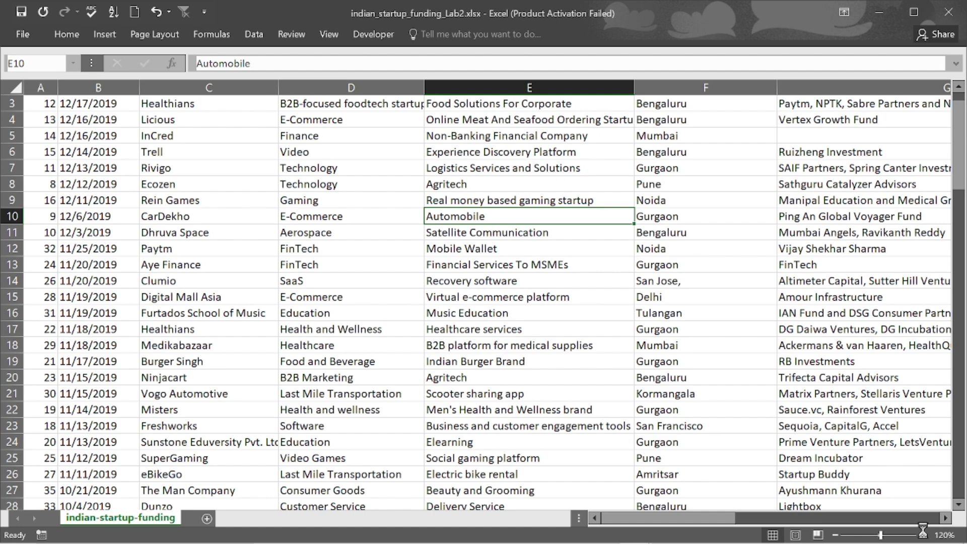
left_click(925, 536)
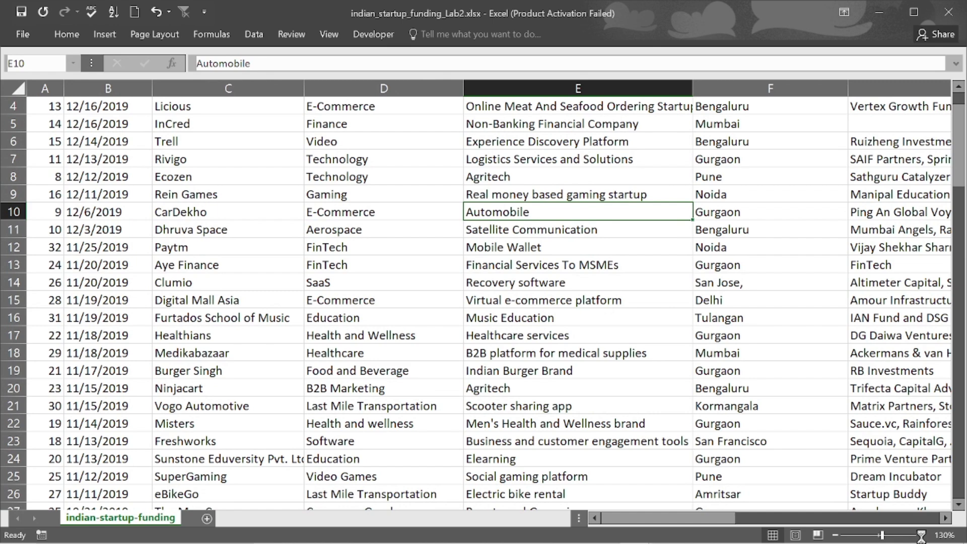
left_click(922, 536)
left_click(923, 536)
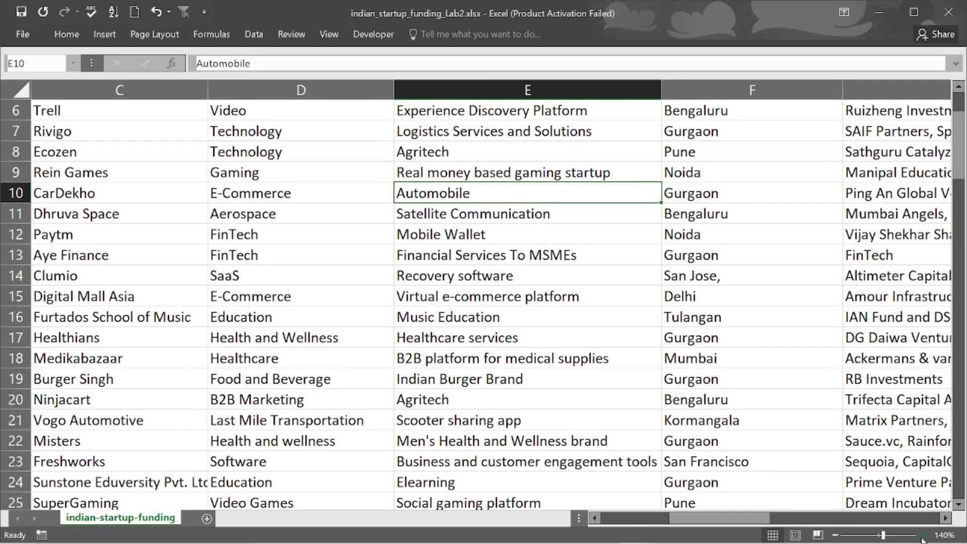
Zoom the worksheet out to 84%
left_click(835, 535)
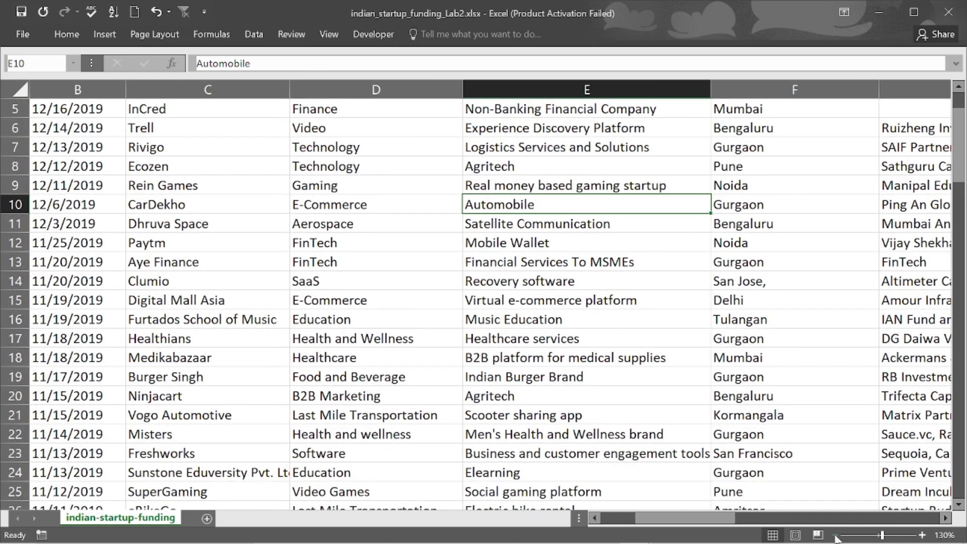
left_click(835, 535)
left_click(835, 535)
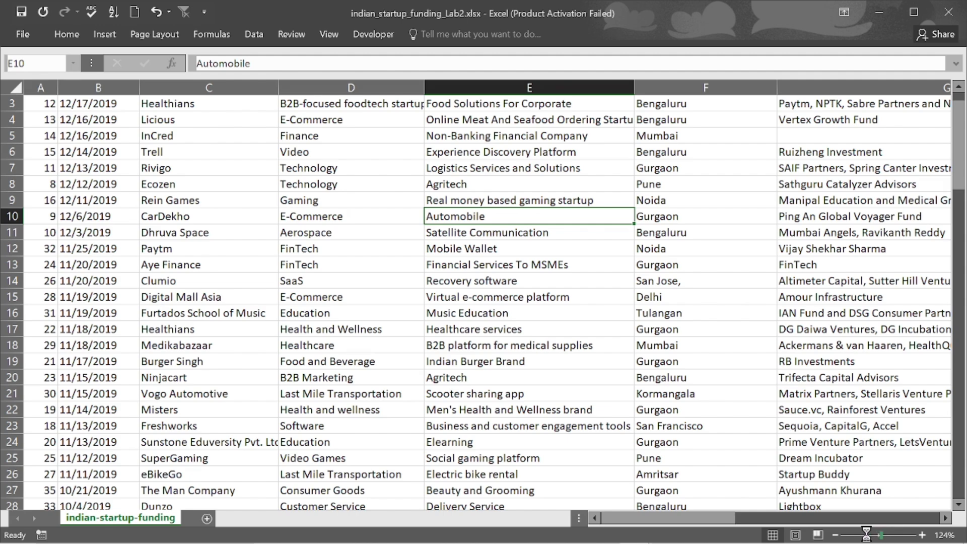
mouse_move(880, 536)
left_mouse_down()
mouse_move(857, 535)
mouse_move(899, 531)
mouse_move(854, 538)
mouse_move(872, 536)
left_mouse_up()
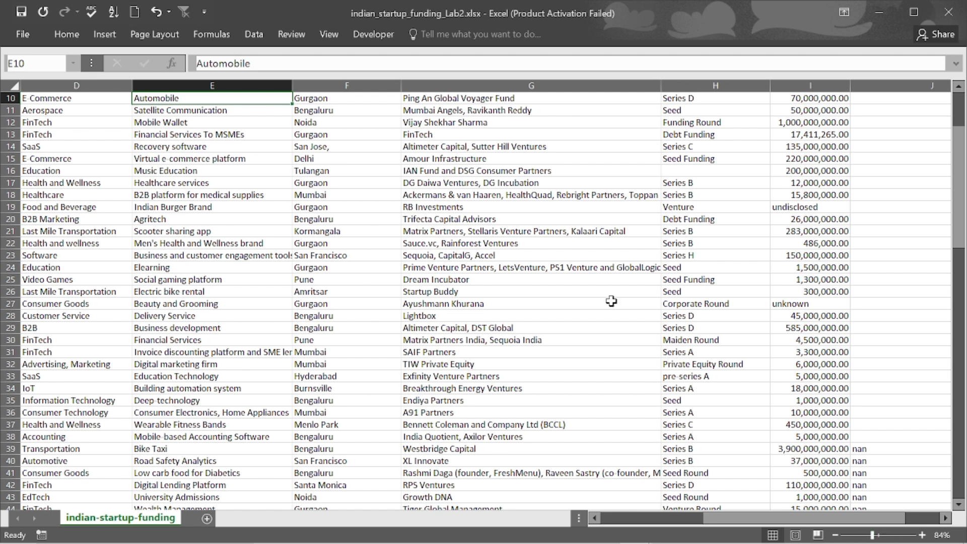
Set the worksheet magnification to the preset 200%
left_click(326, 36)
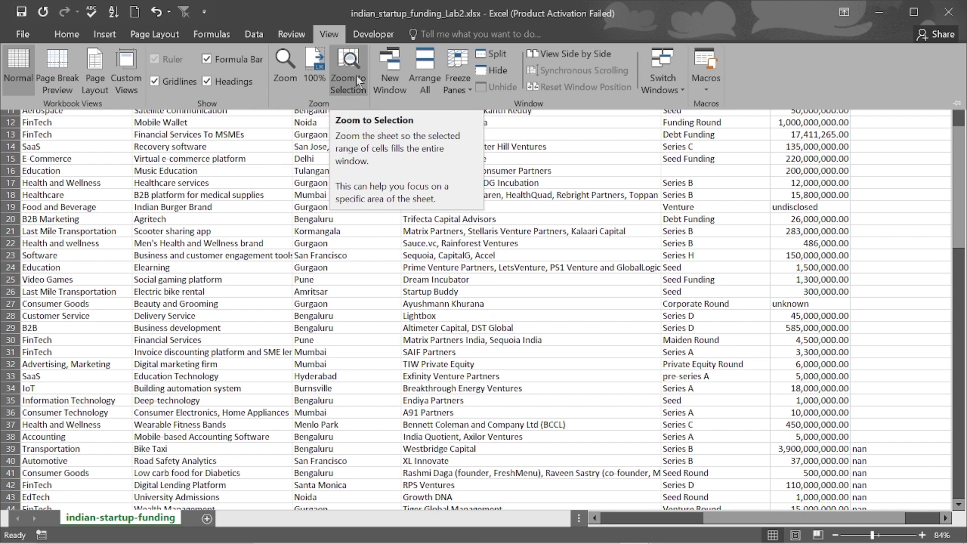
left_click(286, 73)
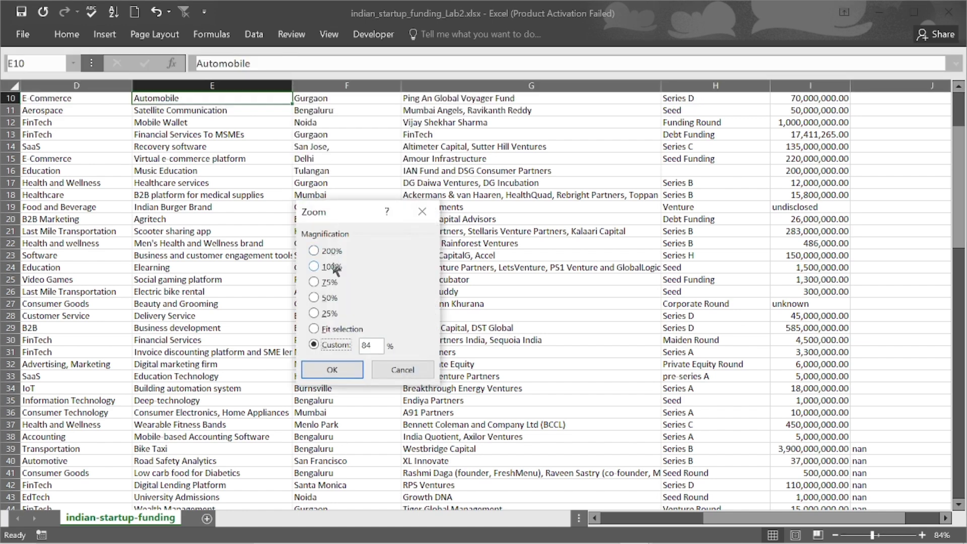
left_click(314, 252)
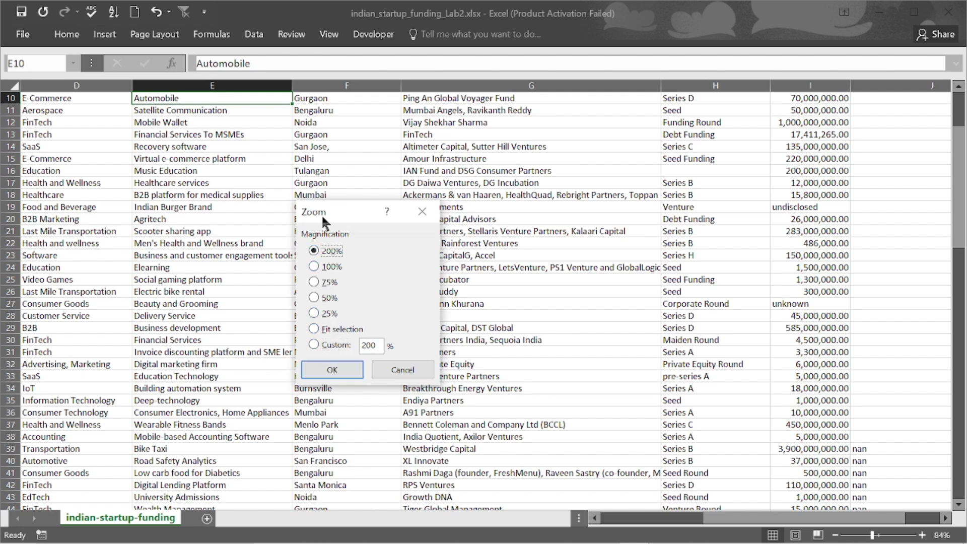
left_click(331, 368)
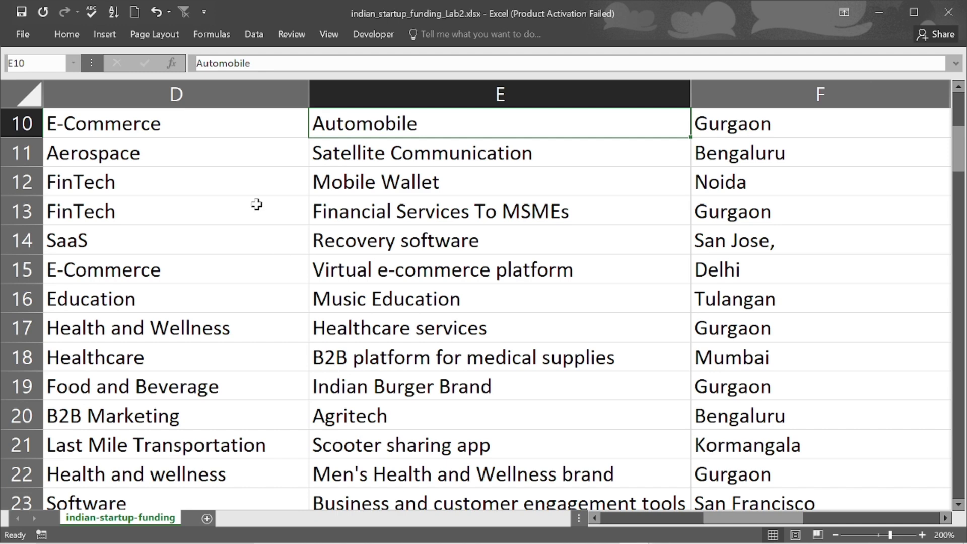
left_click(329, 34)
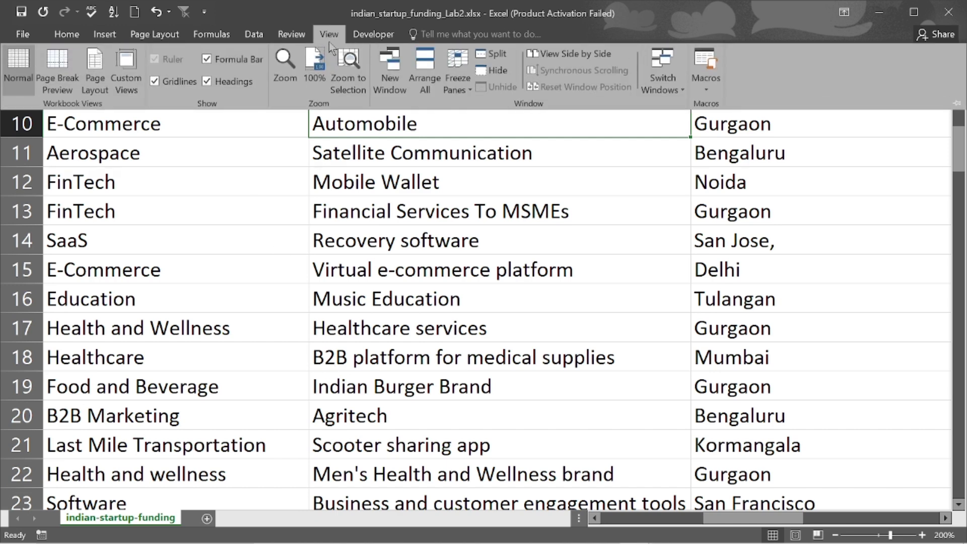
left_click(285, 67)
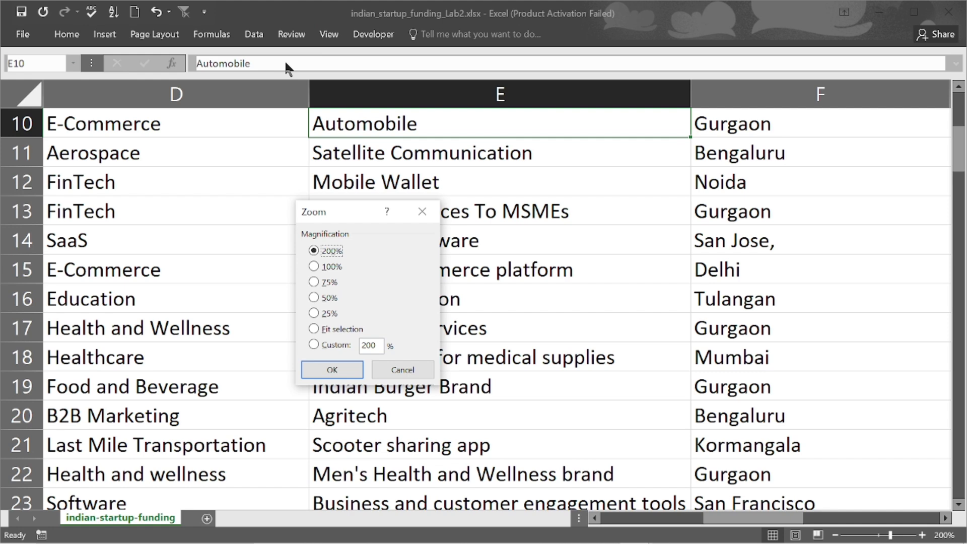
left_click(314, 267)
left_click(401, 370)
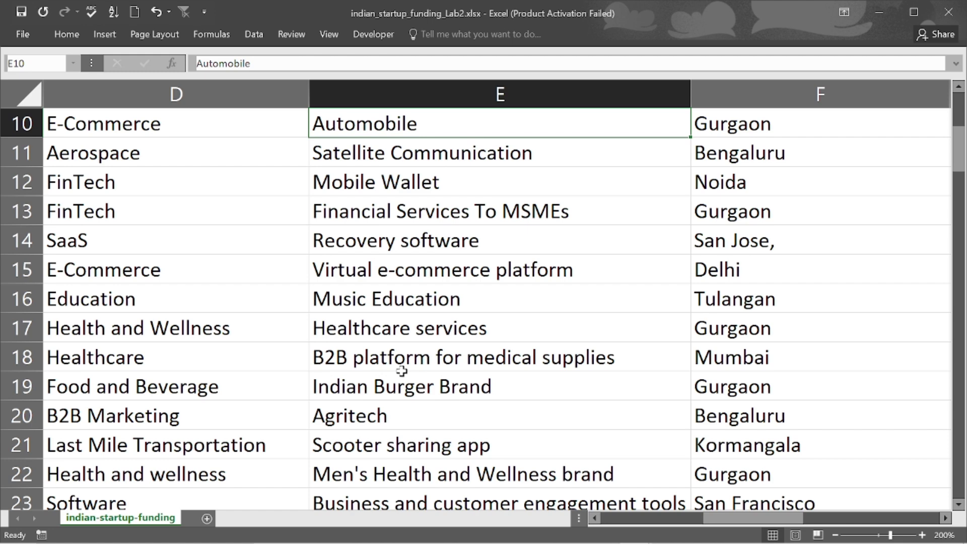
Set a custom worksheet magnification of 150%
left_click(329, 35)
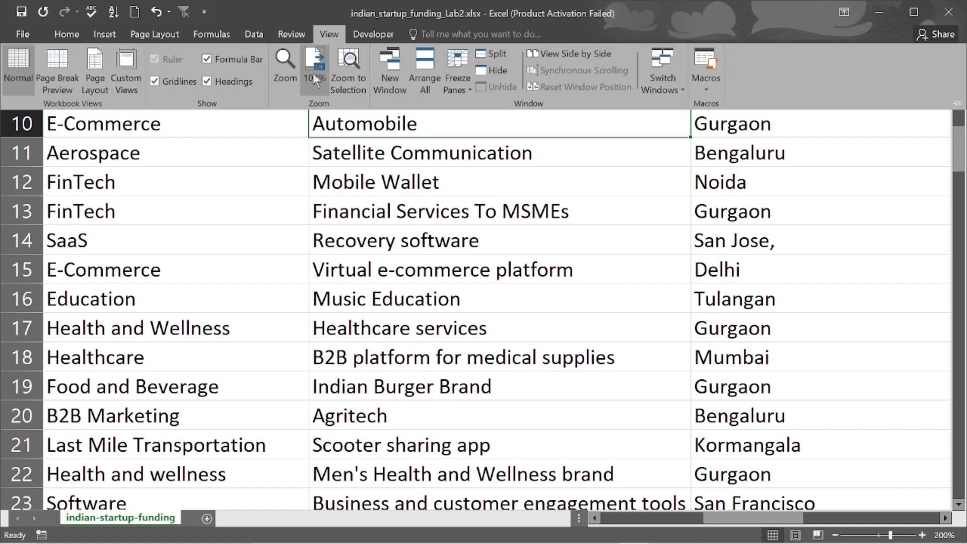
left_click(286, 72)
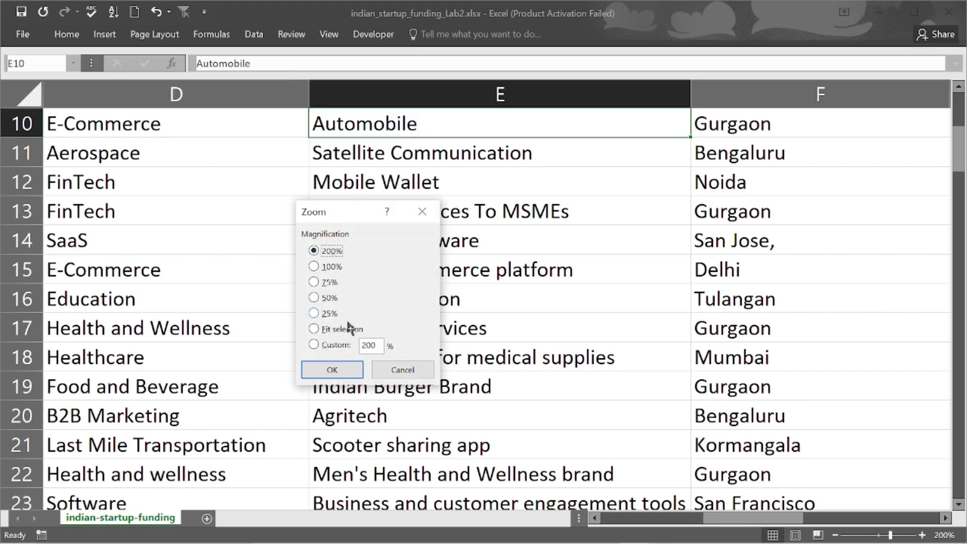
left_click(377, 345)
key("BackSpace")
key("BackSpace")
key("BackSpace")
type("120")
key("BackSpace")
key("BackSpace")
type("50")
left_click(341, 377)
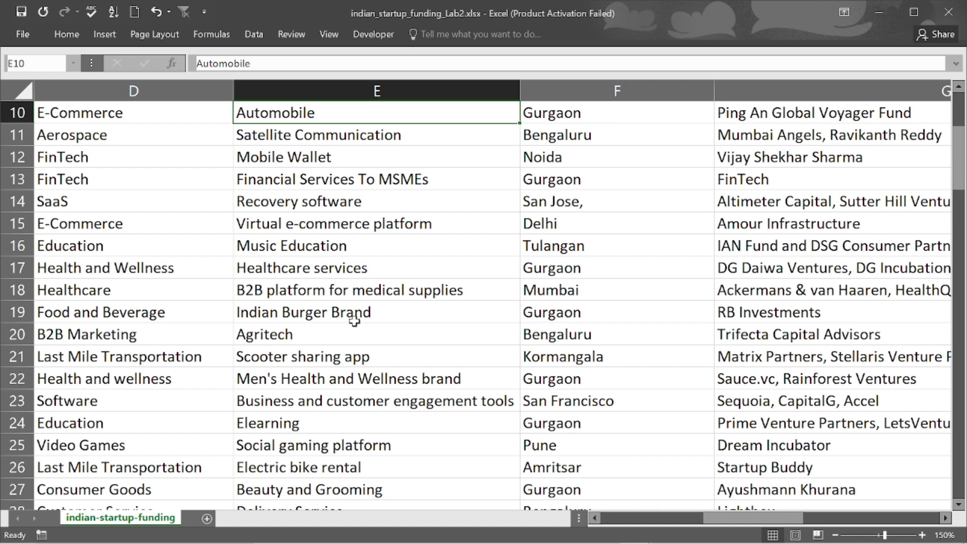
Return the worksheet to 100% magnification and show the header row again
left_click(330, 36)
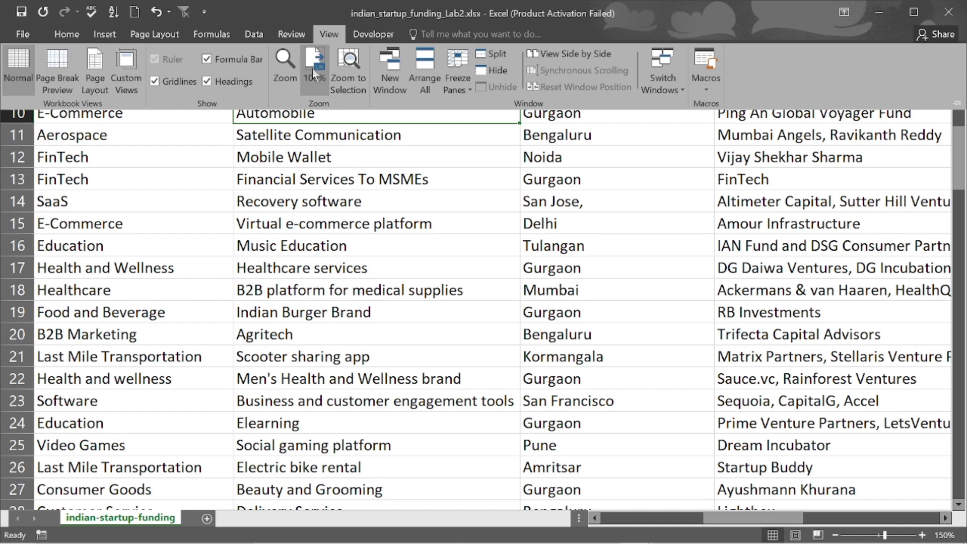
left_click(315, 73)
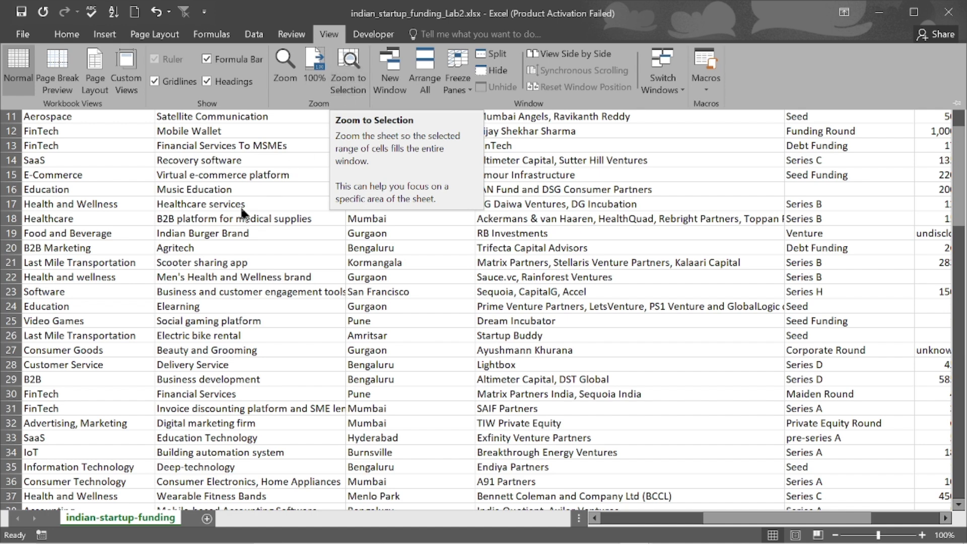
left_click(246, 195)
scroll(247, 194, "up", 3)
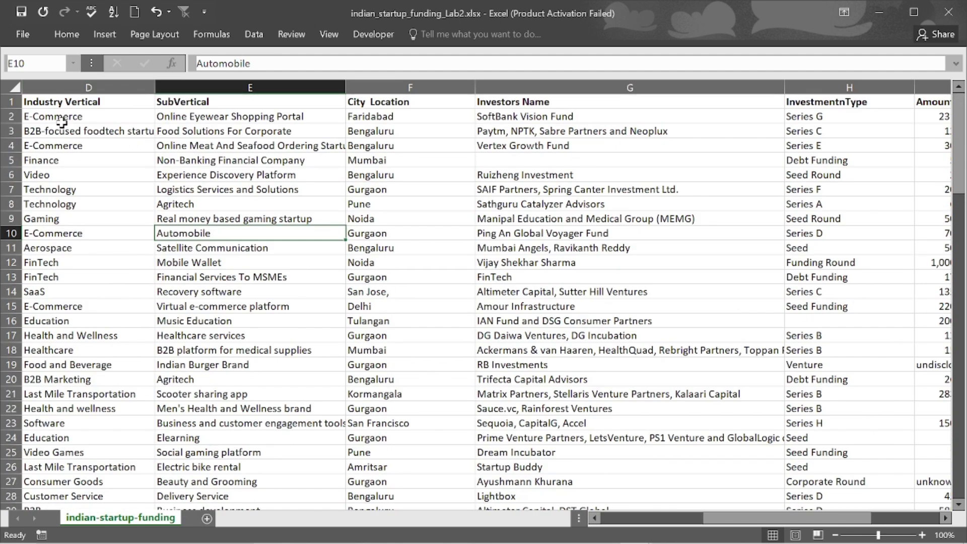
left_click_drag(47, 118, 425, 190)
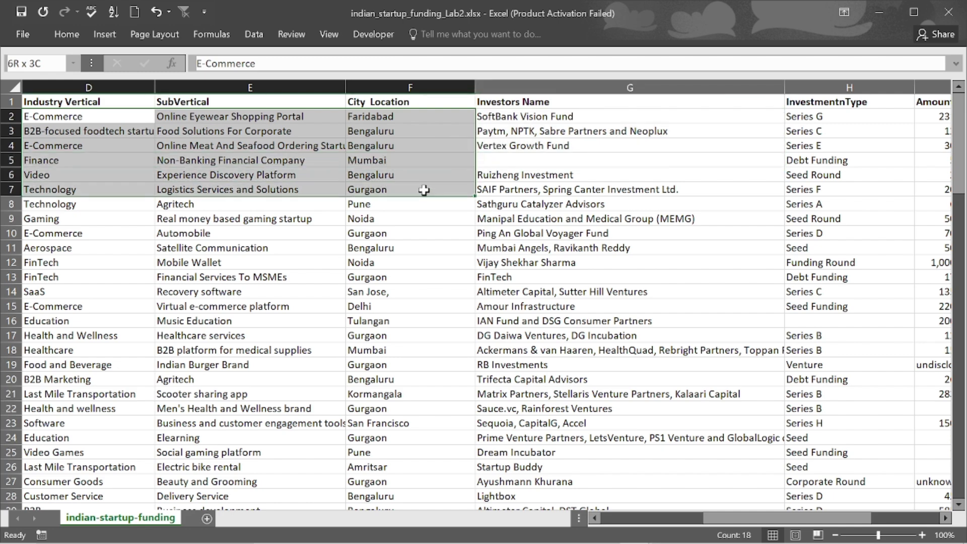
left_click(425, 190)
scroll(426, 188, "left", 3)
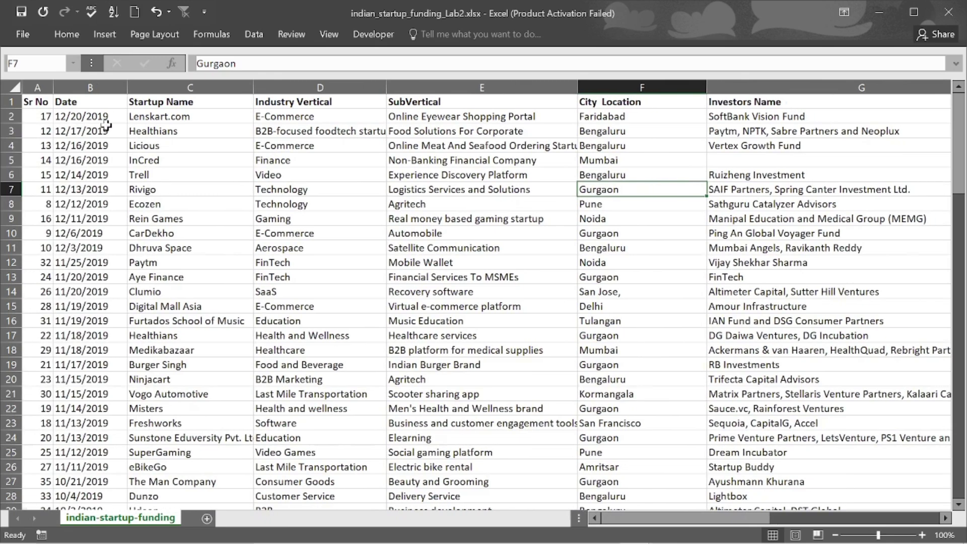
Zoom the worksheet to fit the range A2:D5, and undo that zoom
left_click_drag(43, 118, 345, 160)
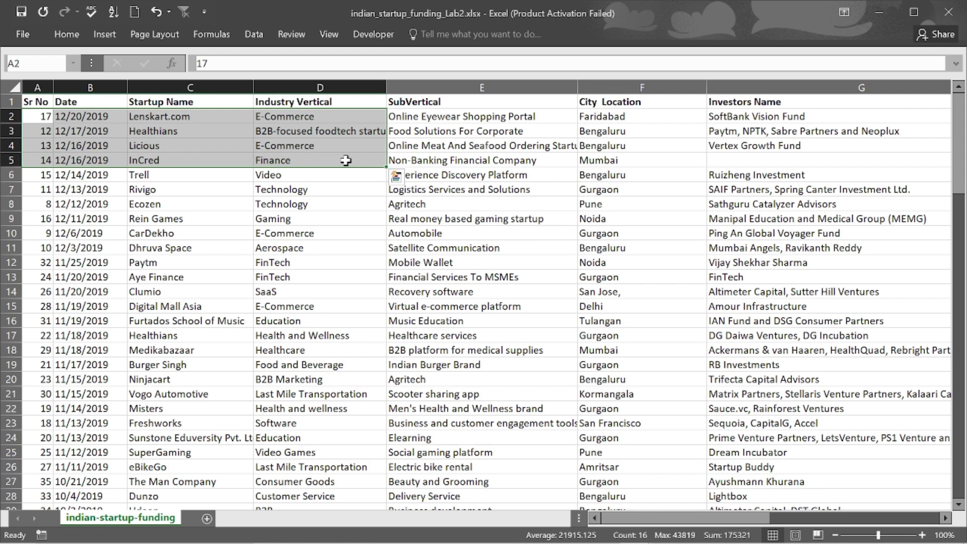
left_click(329, 34)
left_click(348, 68)
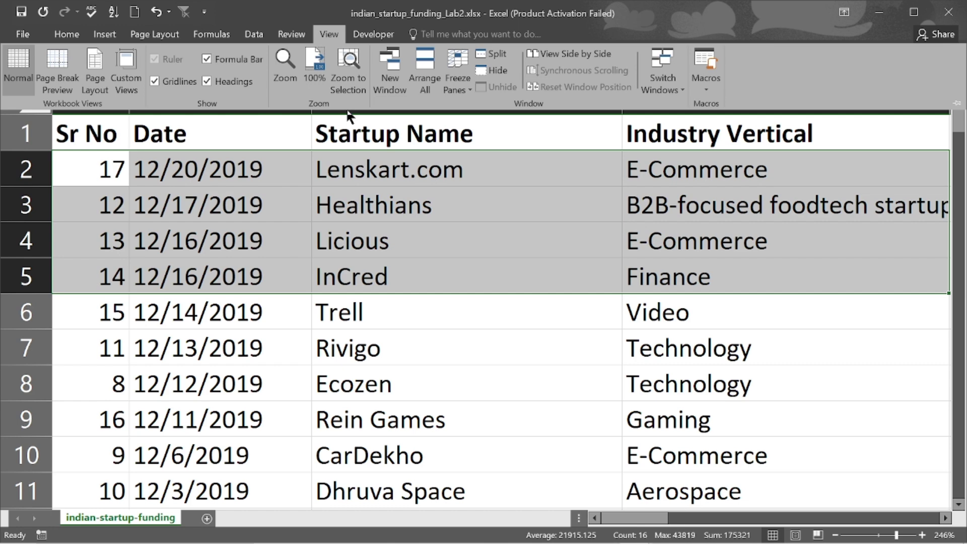
key("ctrl+z")
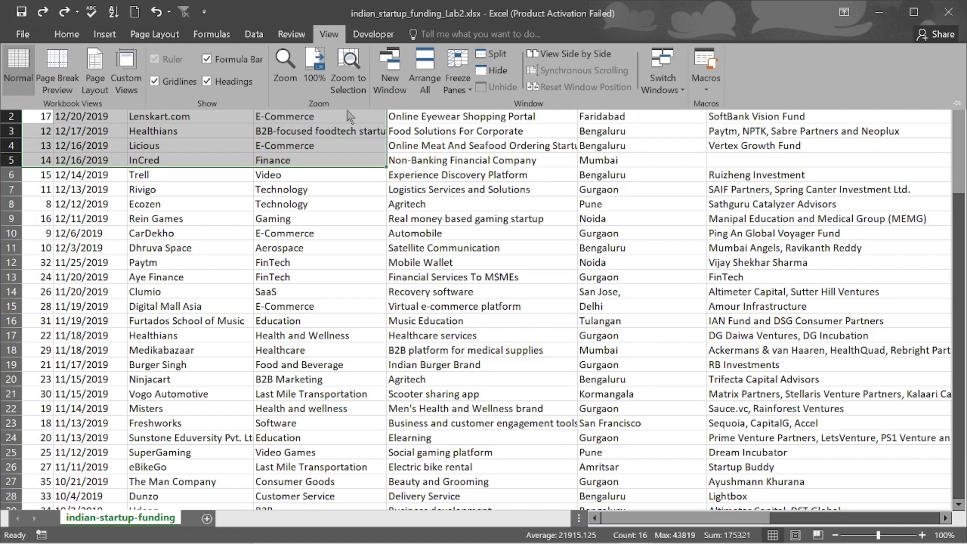
left_click(412, 213)
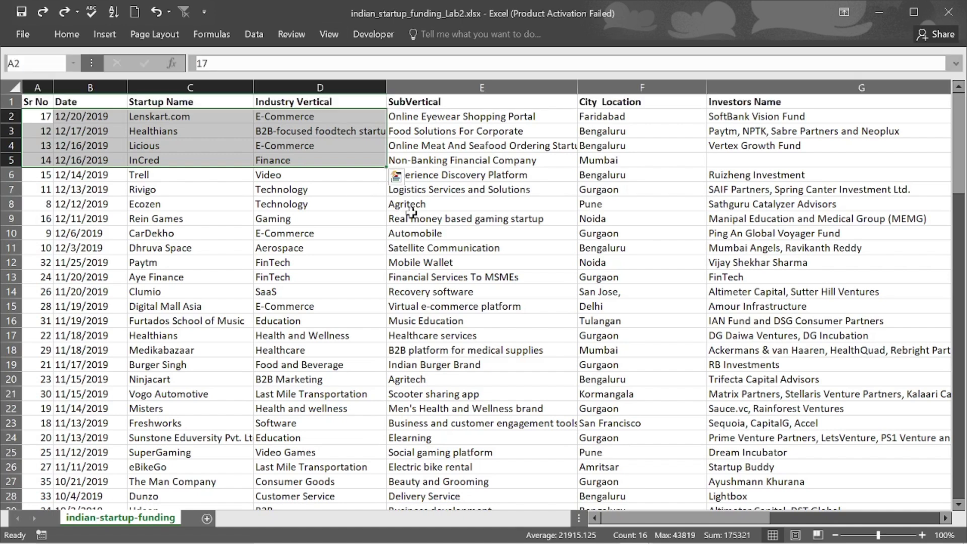
Split the worksheet window into four panes at cell E9 and collapse the ribbon
left_click(411, 214)
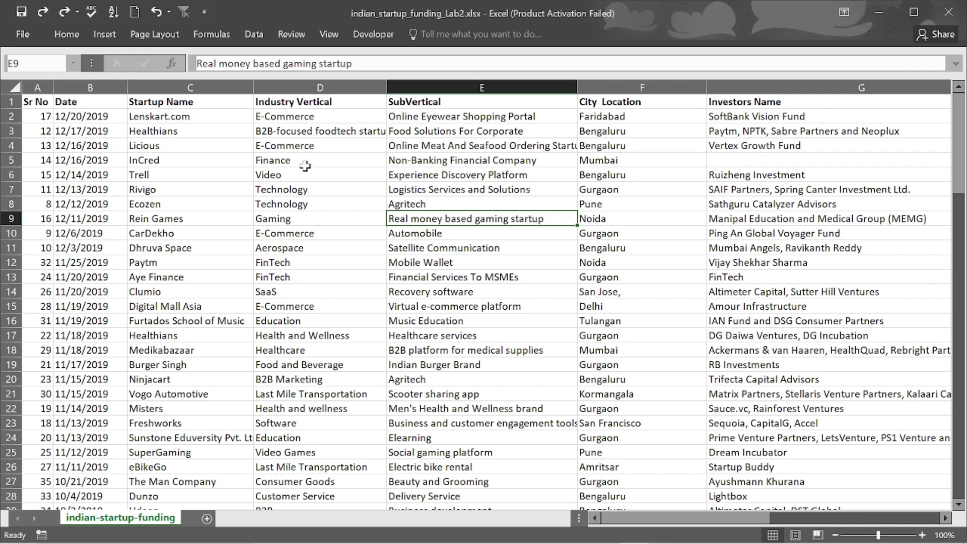
left_click(330, 34)
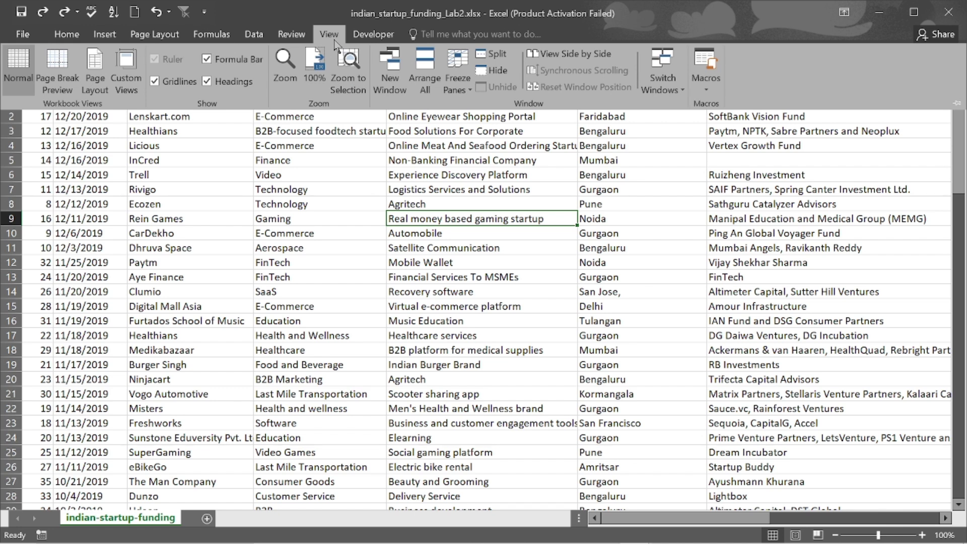
left_click(496, 54)
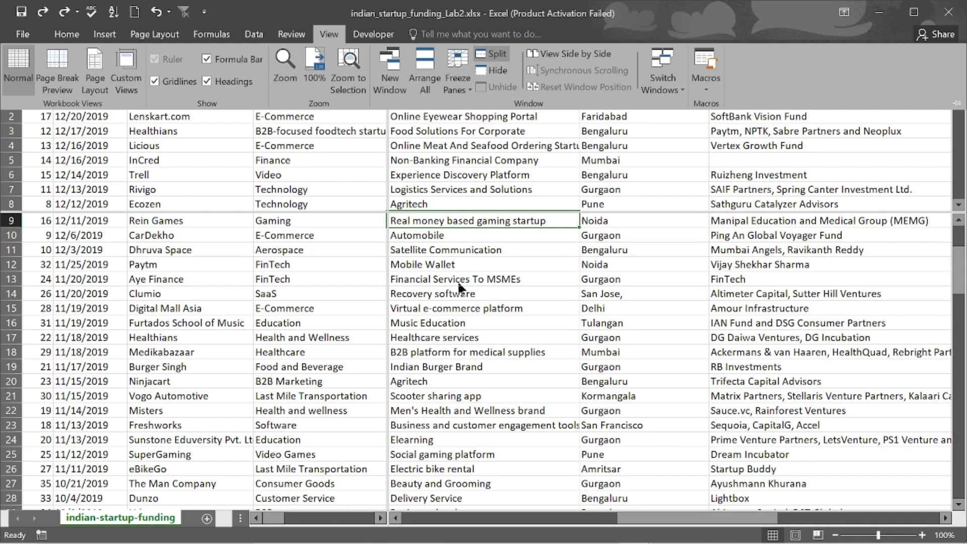
key("ctrl+F1")
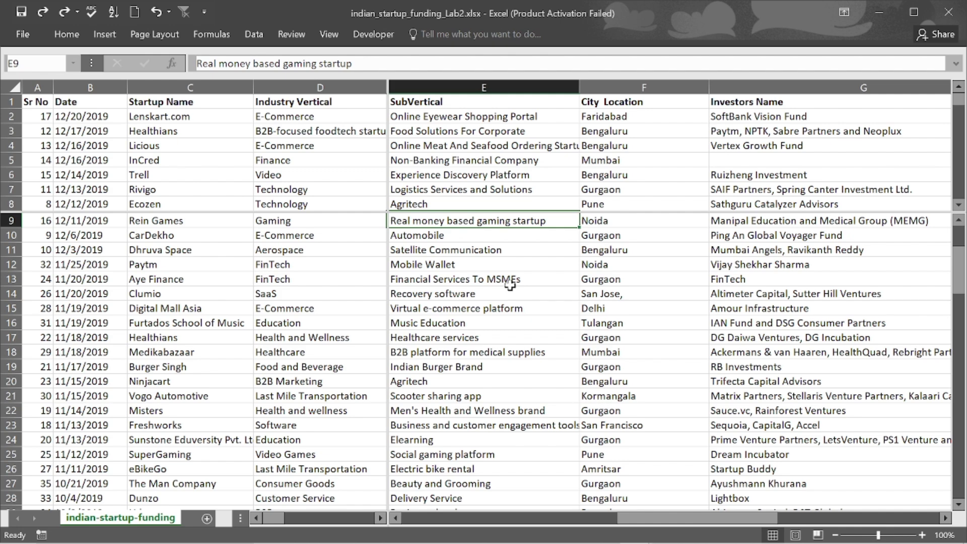
Examine the other columns in the right-hand panes of the split while columns A to D stay in place
scroll(502, 193, "right", 2)
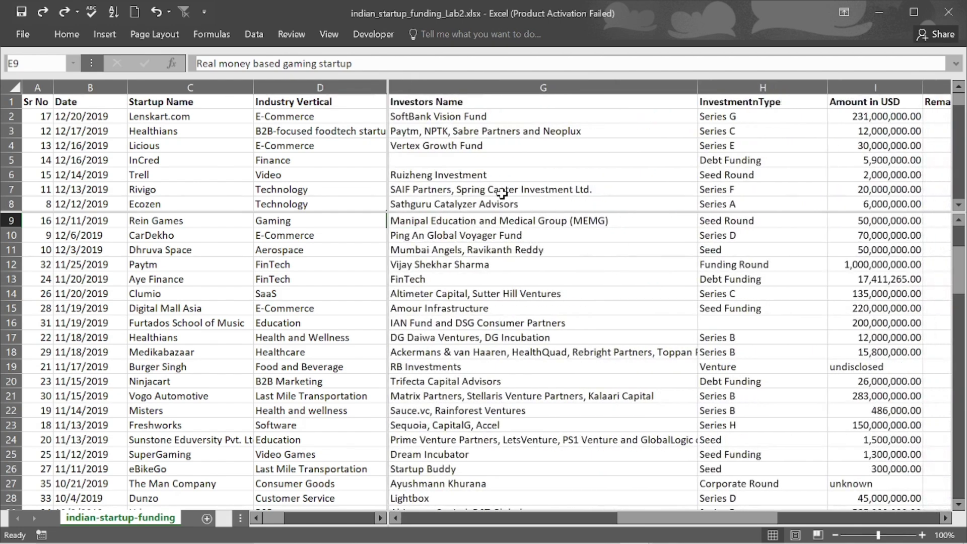
scroll(502, 193, "left", 2)
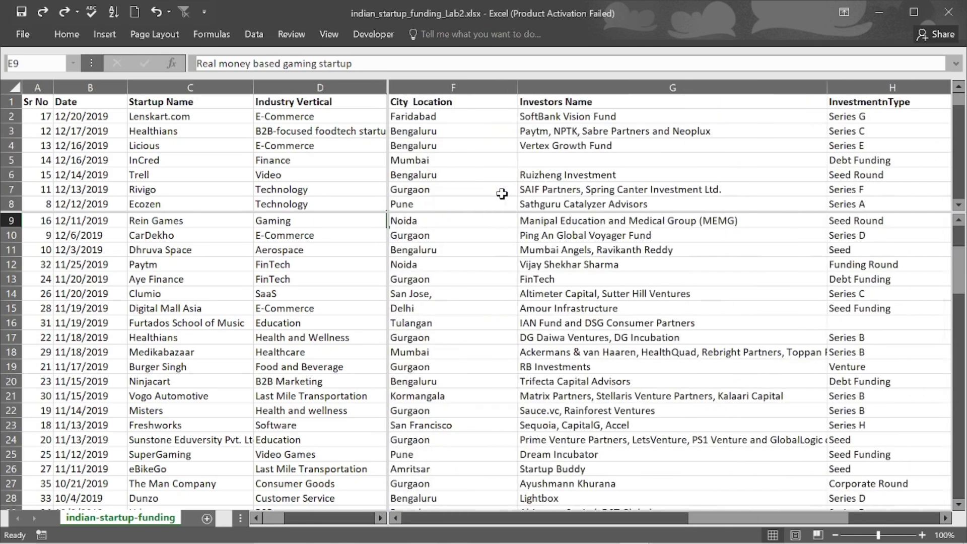
left_click(536, 171)
scroll(536, 168, "left", 3)
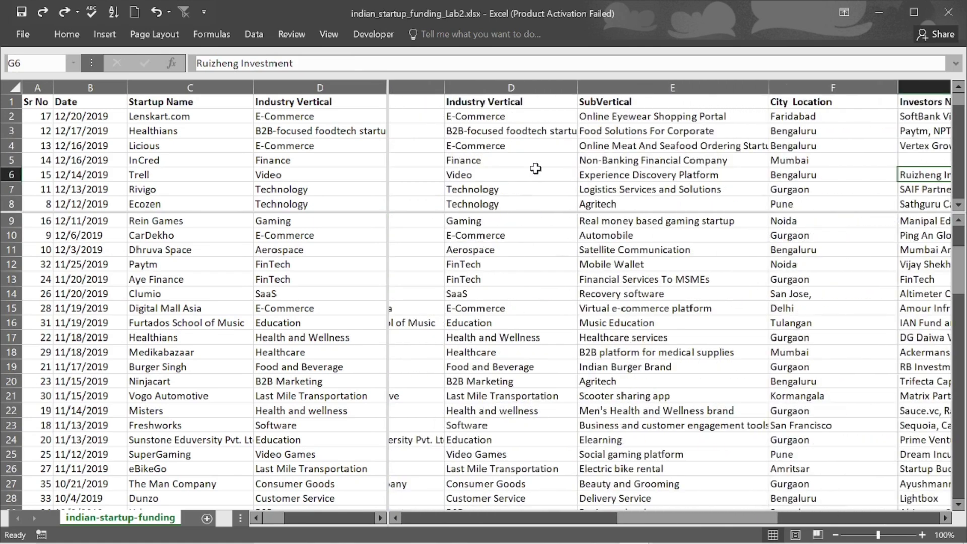
Examine the split worksheet by viewing other columns in the left-hand and right-hand panes and further rows in the lower panes
scroll(536, 167, "left", 3)
left_click(231, 156)
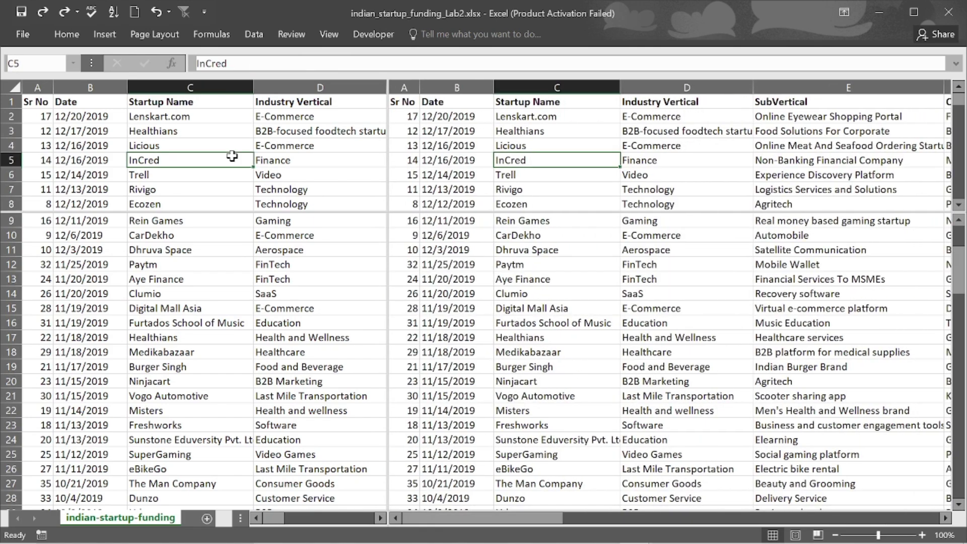
scroll(232, 156, "right", 5)
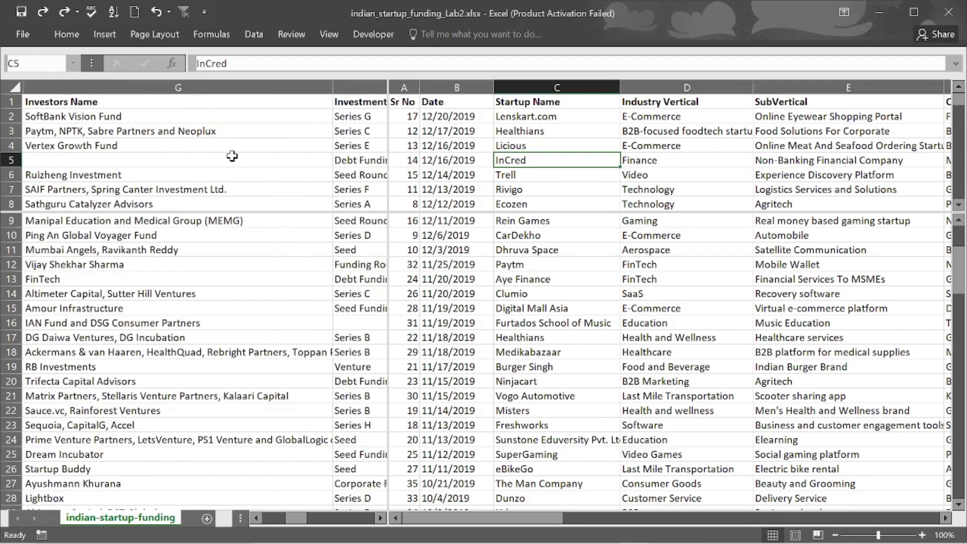
scroll(262, 281, "down", 16)
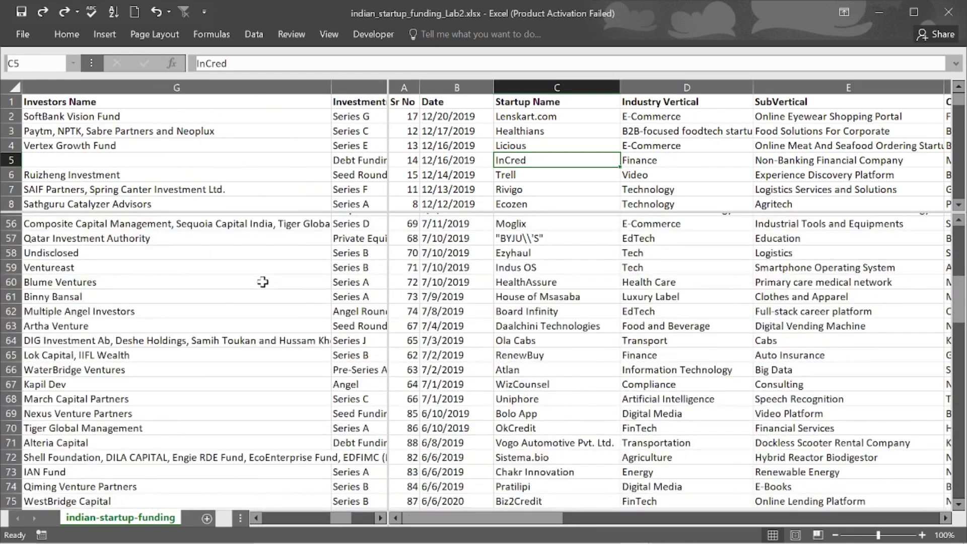
scroll(263, 282, "down", 10)
scroll(565, 274, "up", 17)
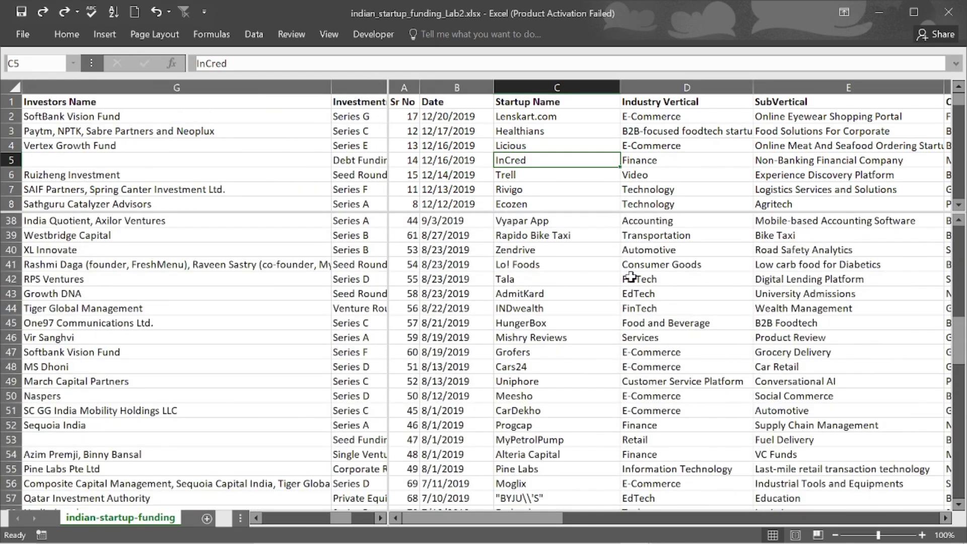
scroll(631, 277, "right", 5)
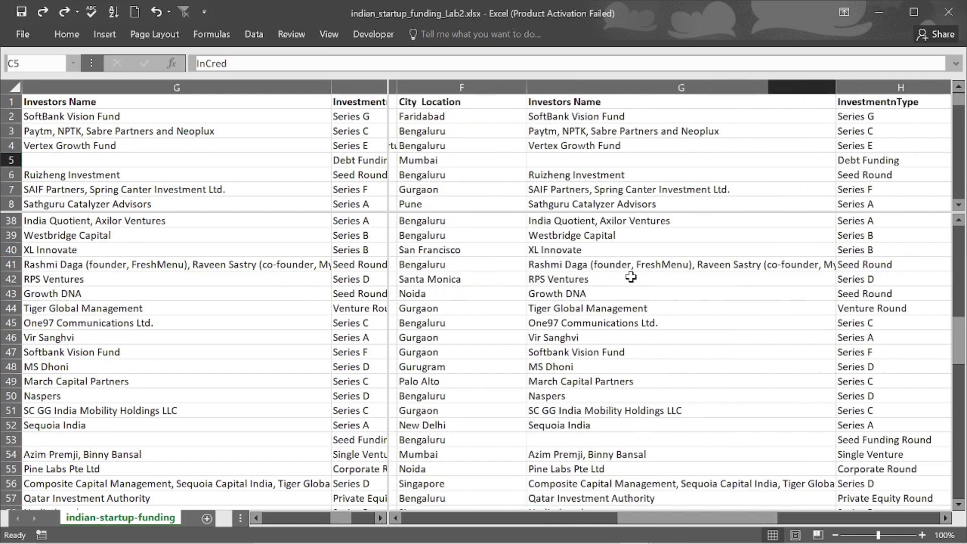
scroll(631, 277, "right", 2)
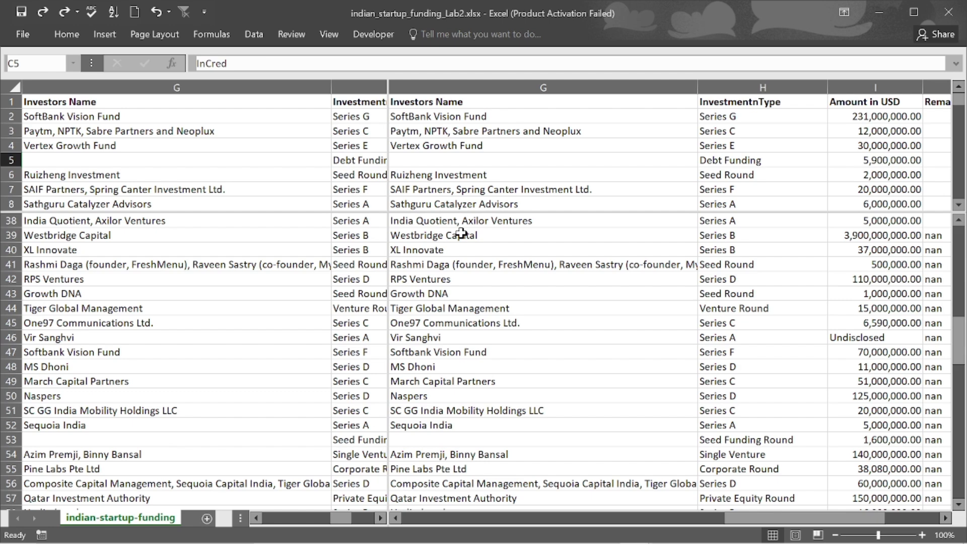
scroll(840, 163, "right", 2)
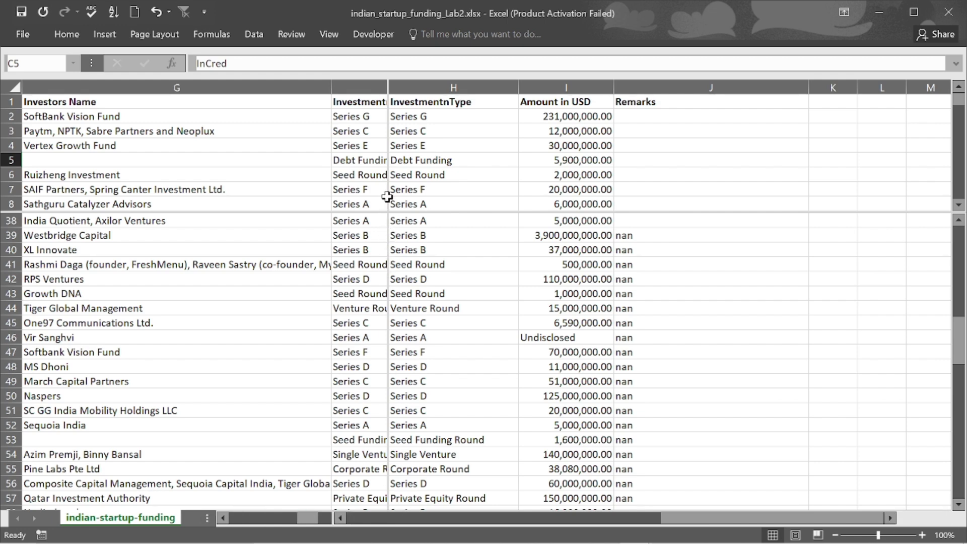
Move the vertical split bar to the boundary between columns G and H, and remove both split bars
left_click_drag(388, 197, 333, 204)
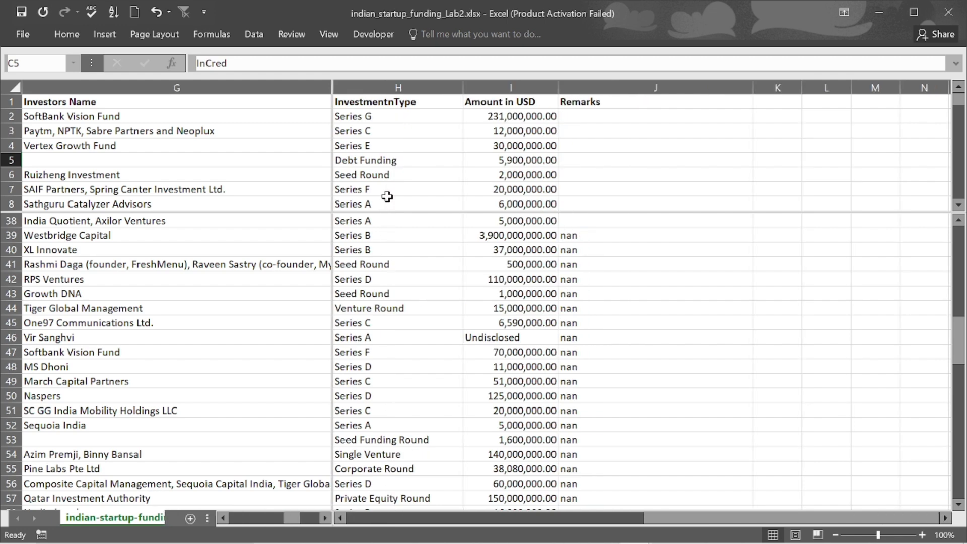
double_click(332, 204)
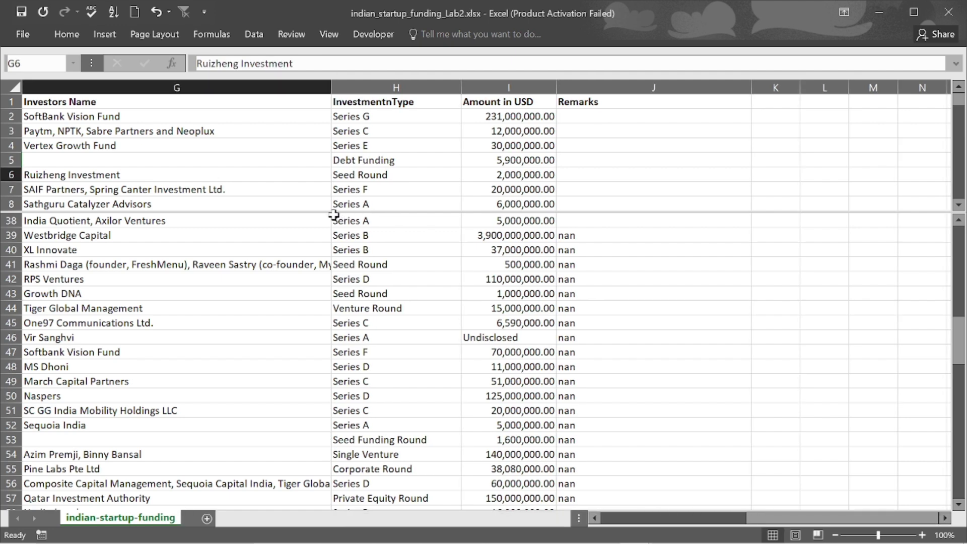
double_click(333, 212)
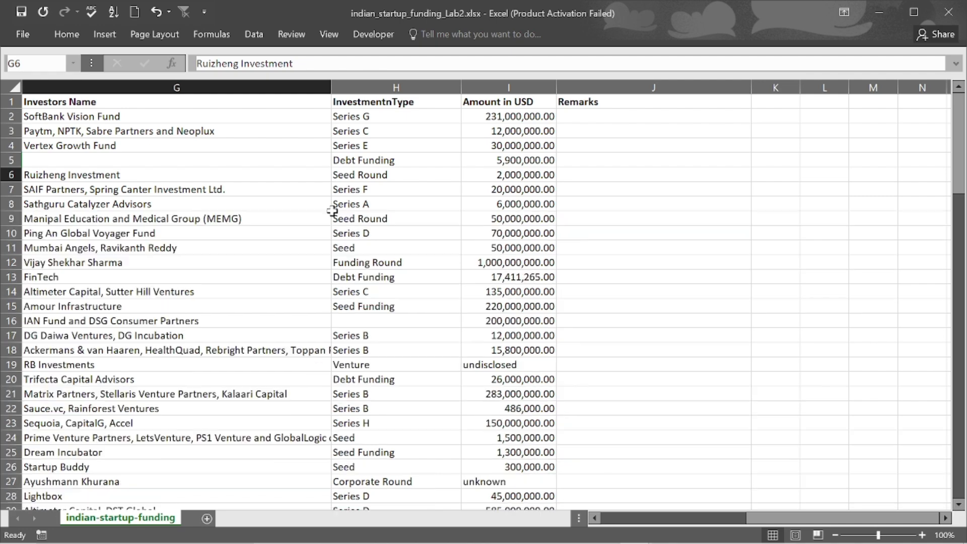
Split the worksheet window into four panes at cell F9
scroll(388, 204, "left", 3)
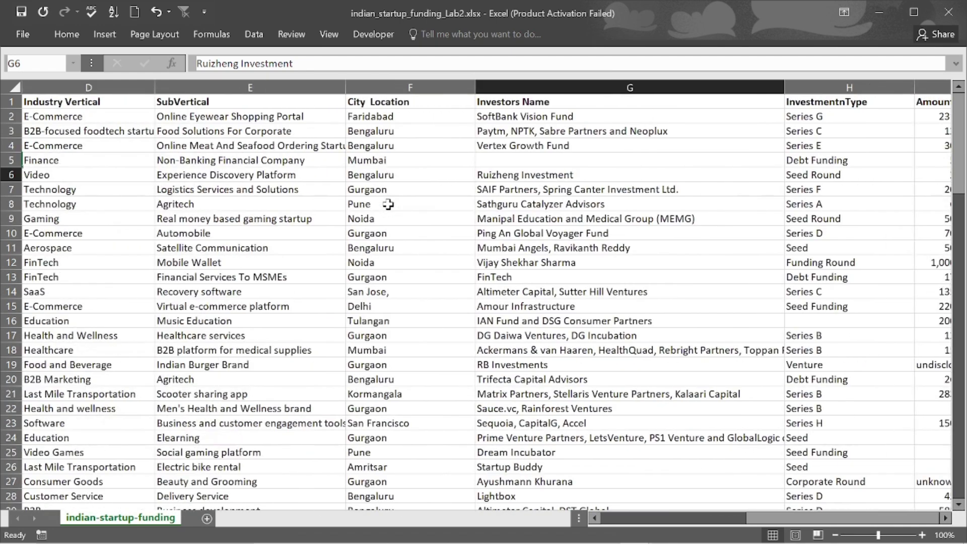
scroll(388, 204, "left", 3)
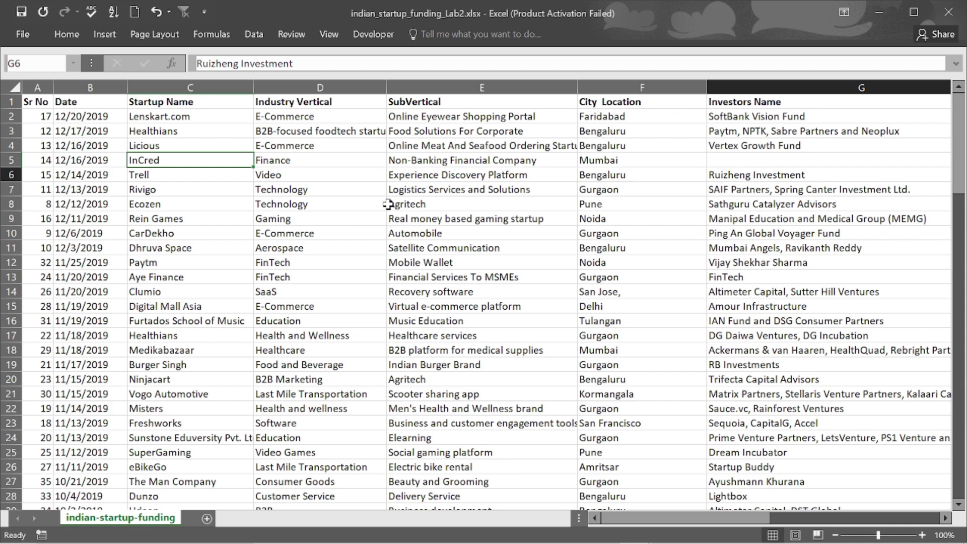
scroll(649, 269, "right", 2)
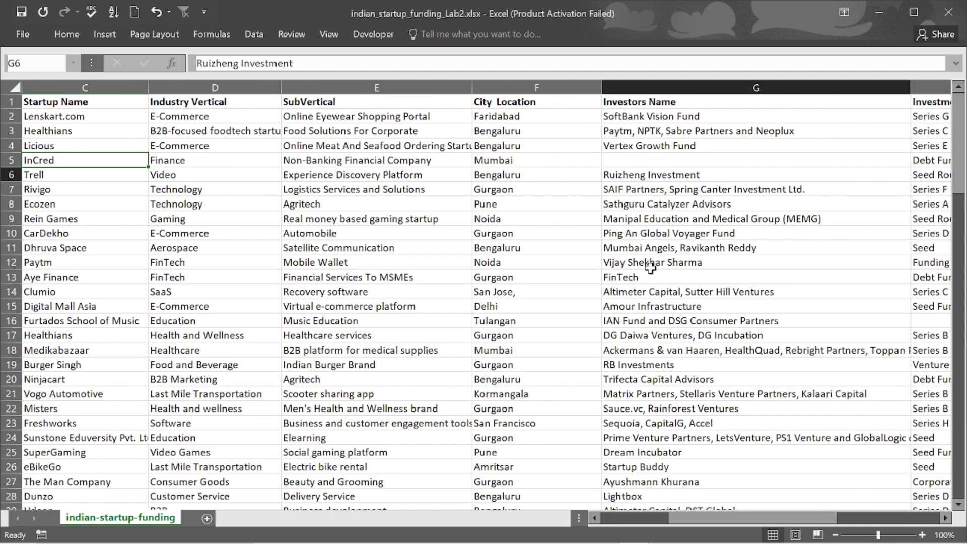
scroll(651, 267, "left", 2)
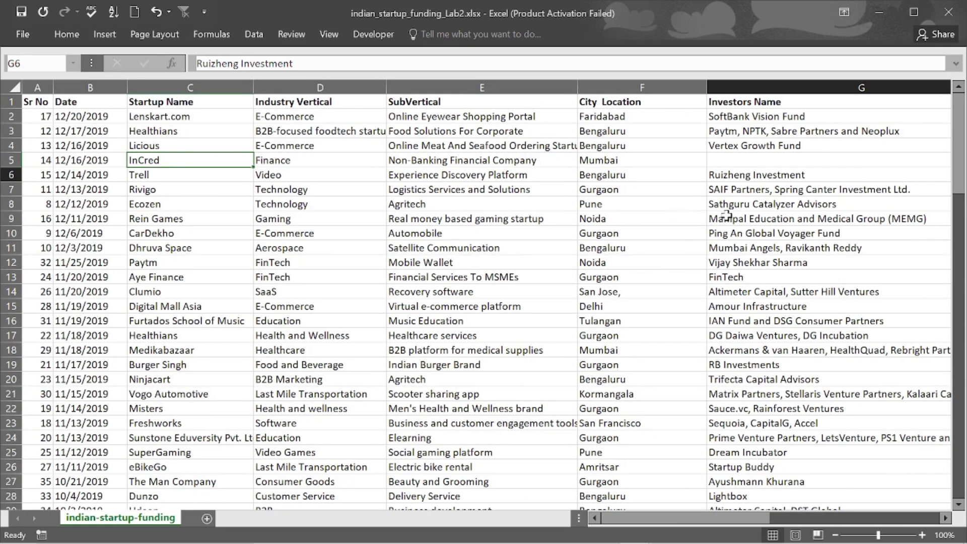
left_click(628, 220)
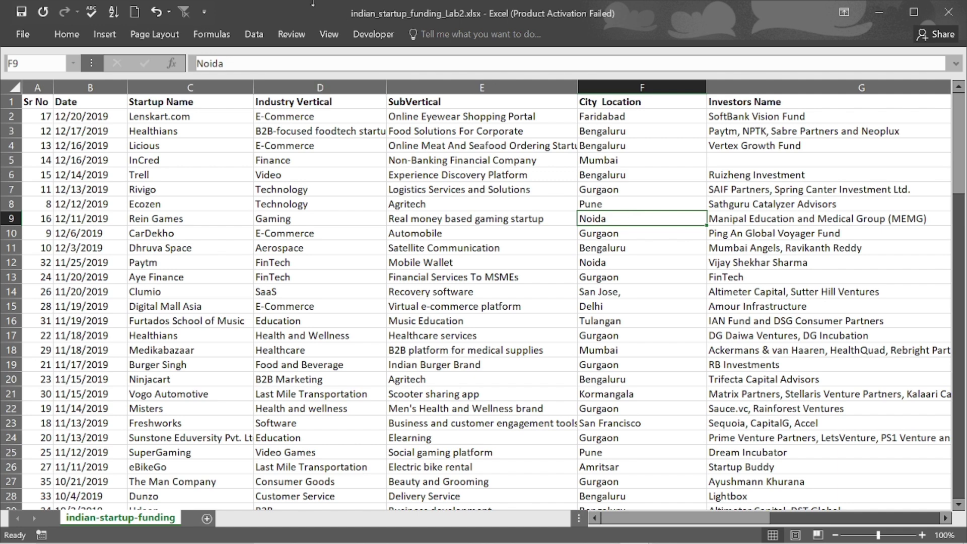
left_click(330, 35)
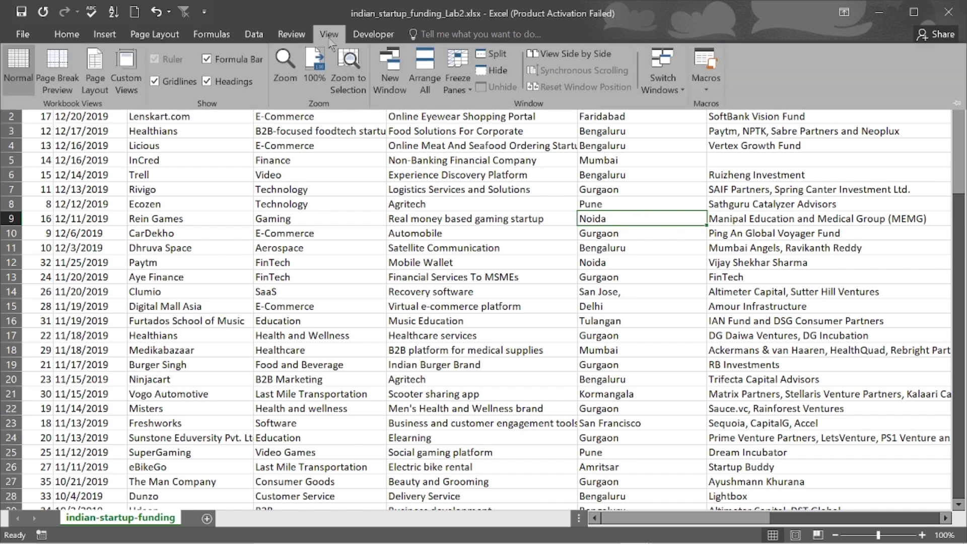
left_click(497, 55)
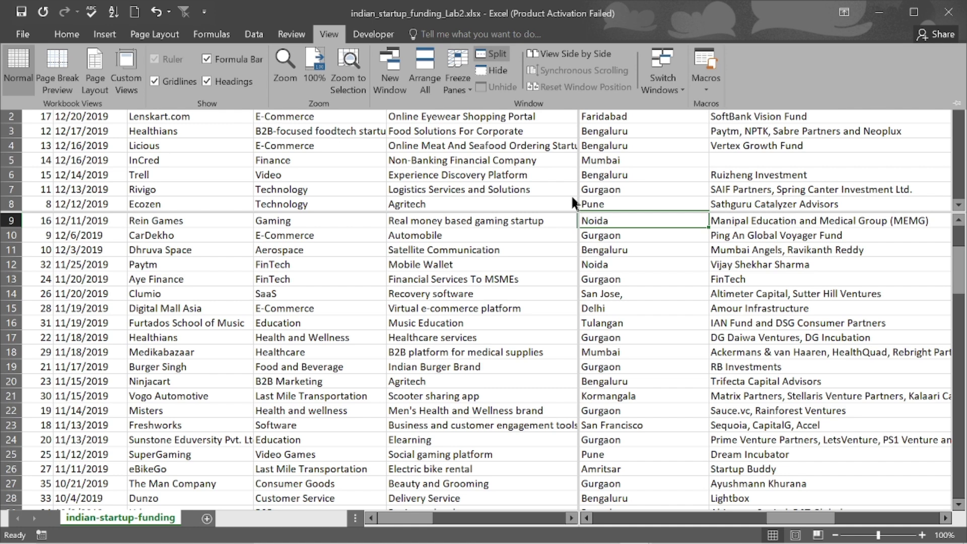
Collapse the ribbon and remove both split bars from the worksheet window
key("ctrl+F1")
double_click(578, 158)
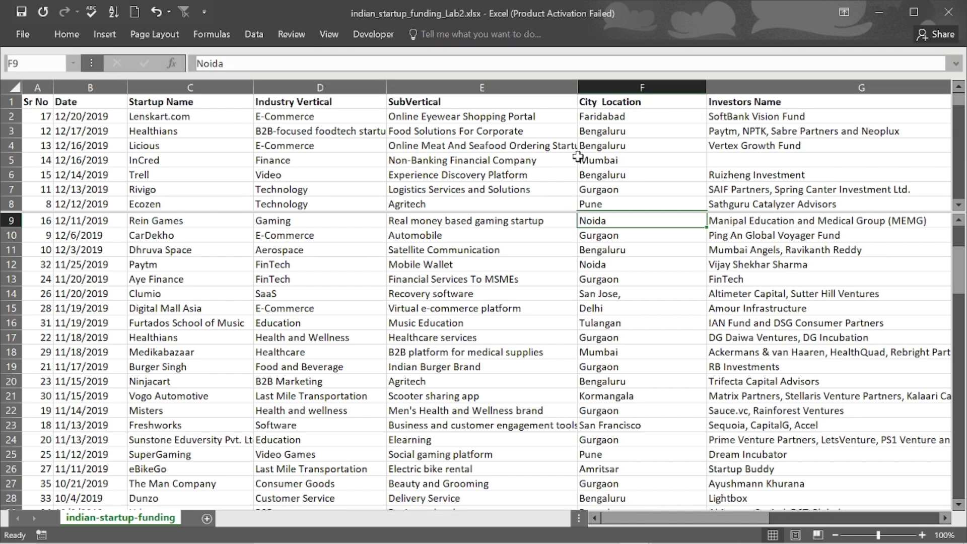
double_click(560, 212)
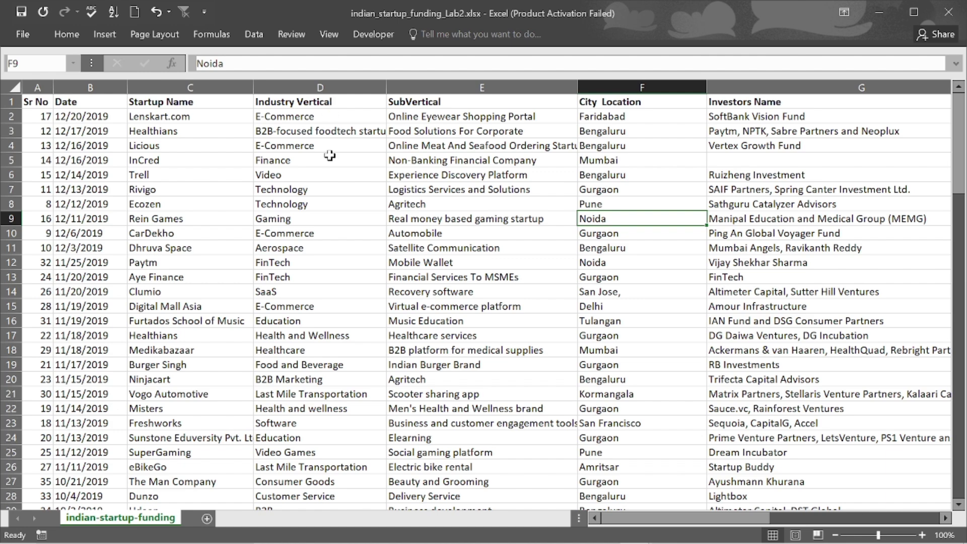
Examine how the unfrozen header row behaves further down the worksheet, and review the available Freeze Panes options
scroll(331, 169, "down", 3)
scroll(331, 170, "down", 4)
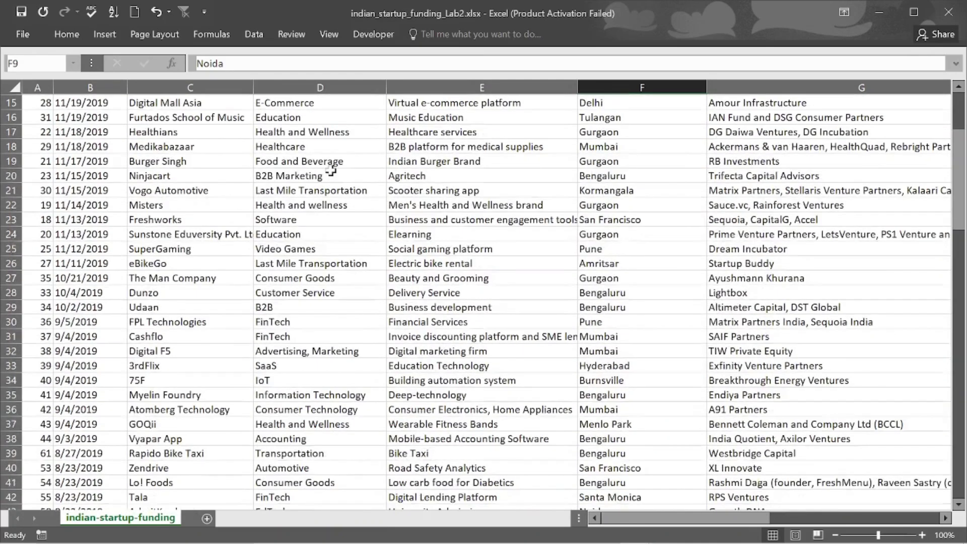
scroll(330, 171, "up", 7)
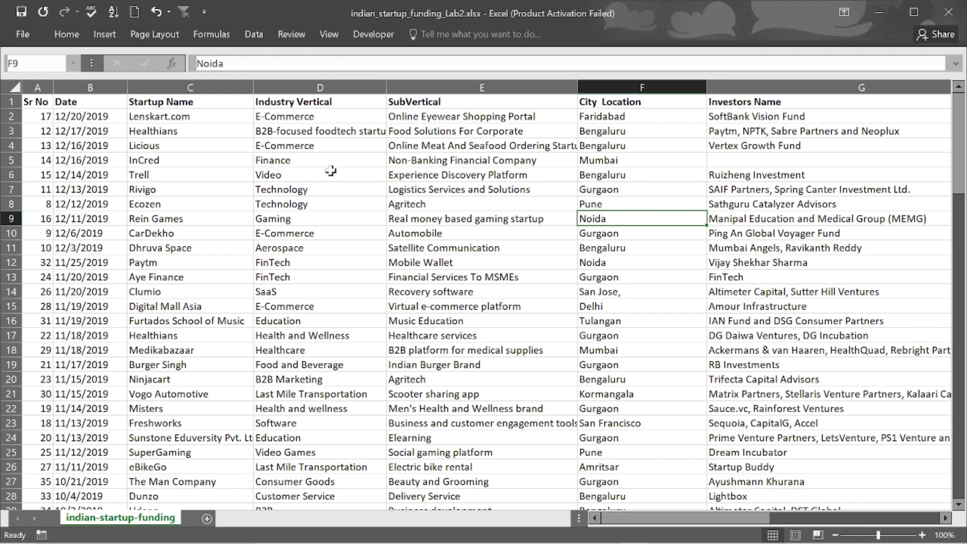
scroll(331, 171, "down", 1)
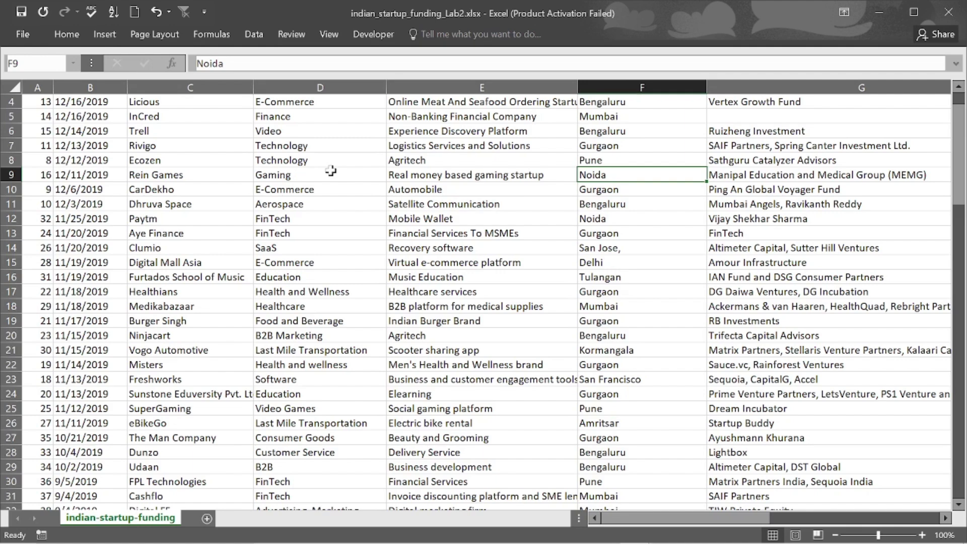
scroll(275, 158, "up", 1)
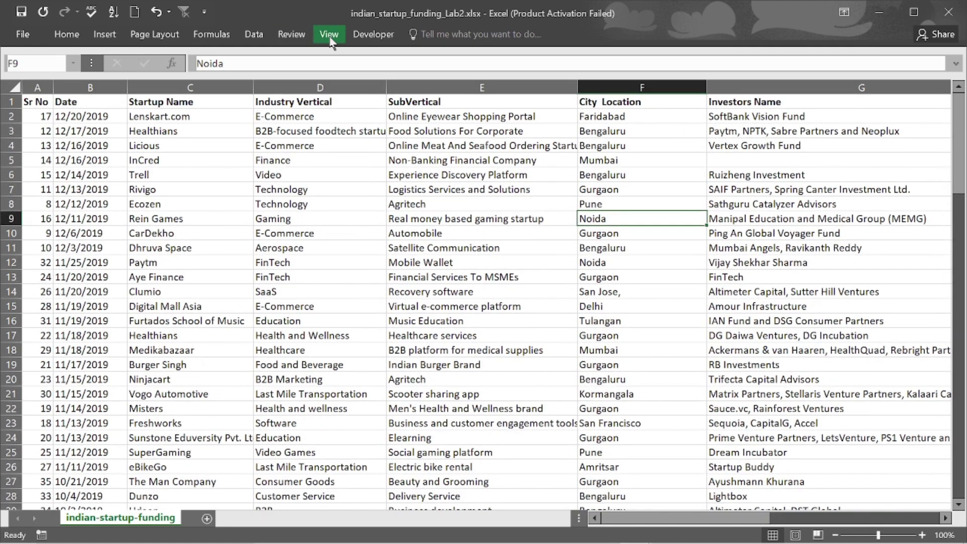
left_click(330, 35)
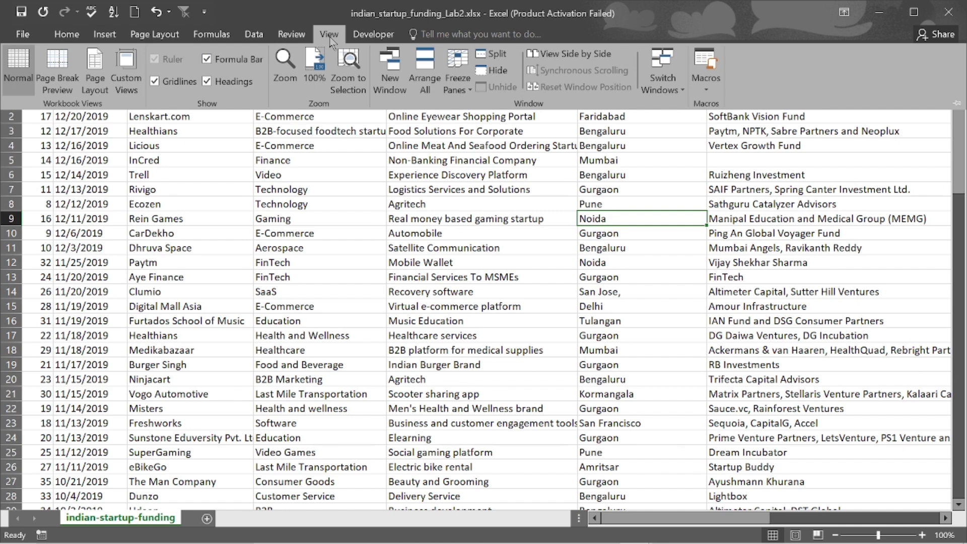
left_click(471, 95)
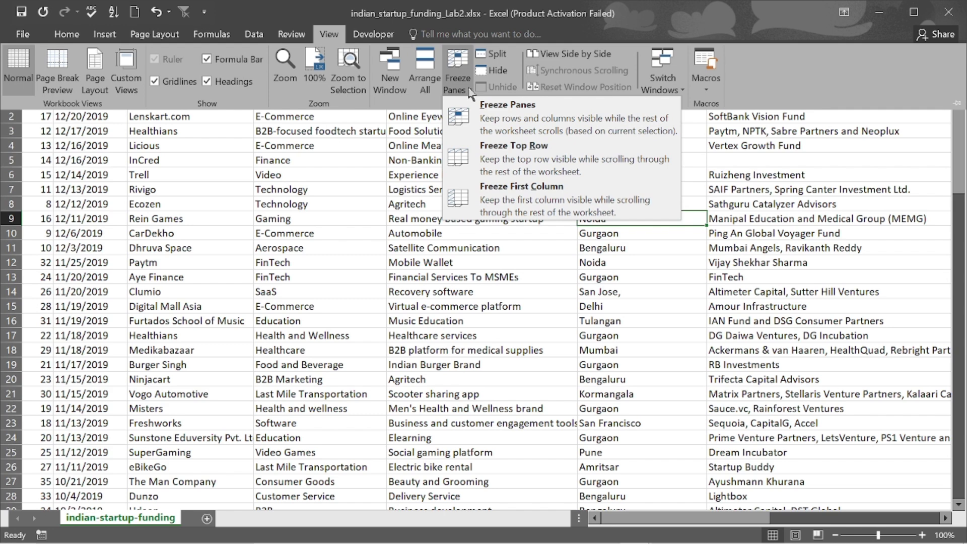
left_click(389, 150)
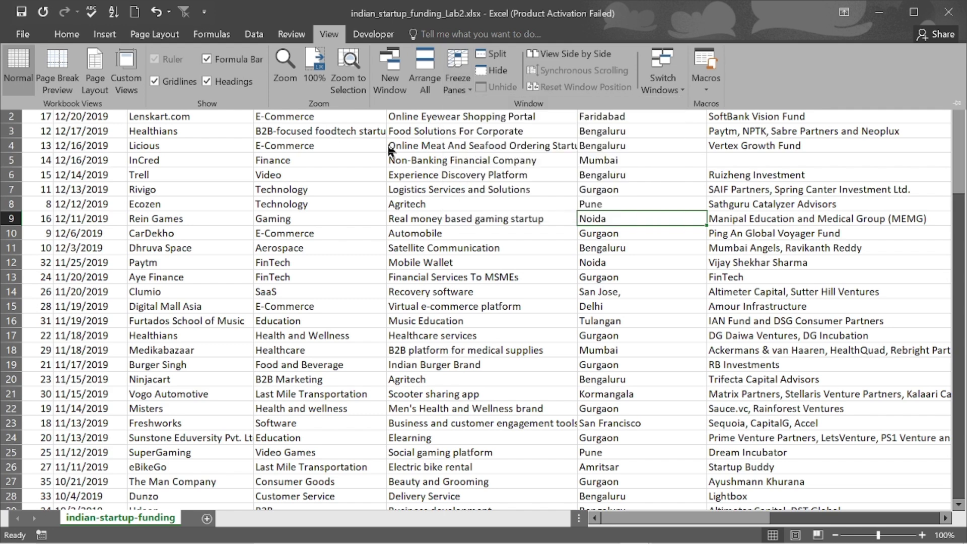
left_click(389, 150)
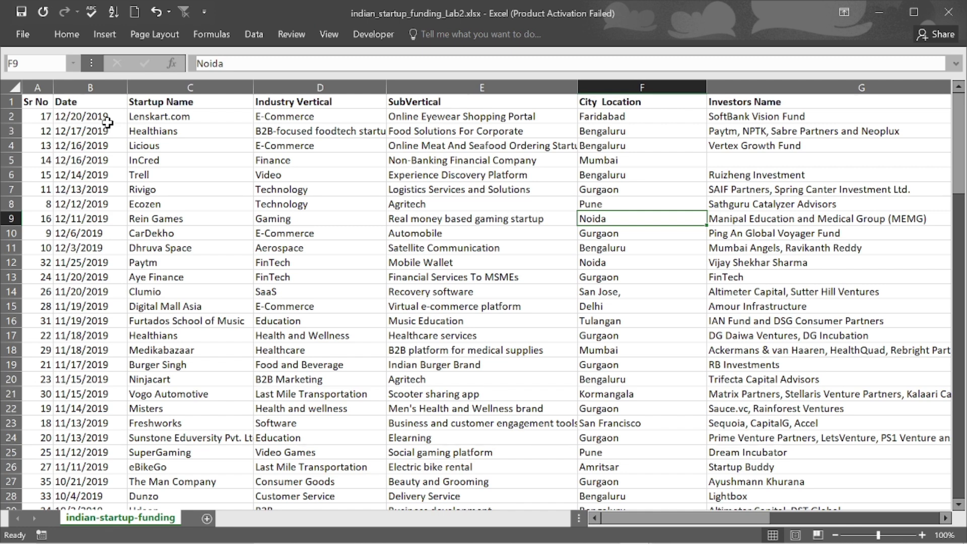
Freeze the top row of the worksheet that holds the column headings
left_click(165, 121)
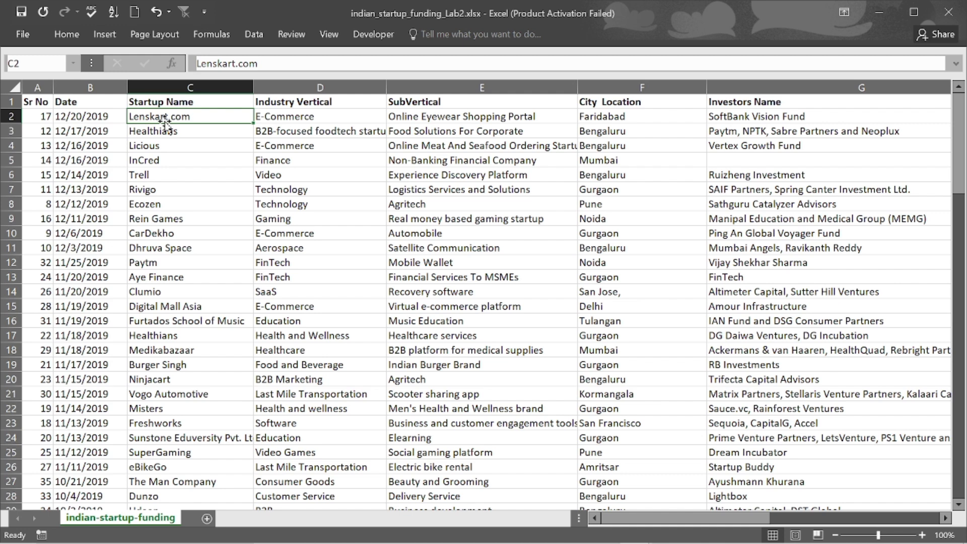
left_click(330, 34)
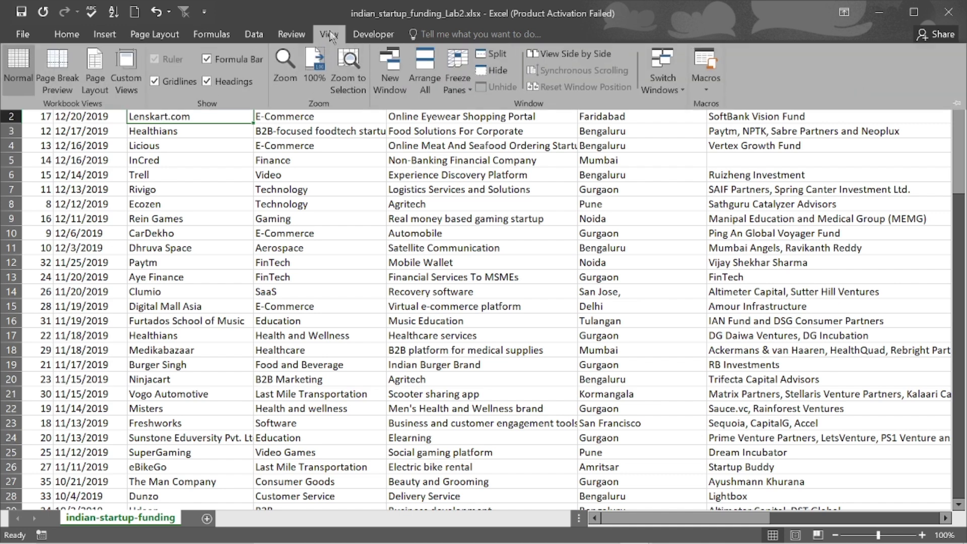
left_click(471, 91)
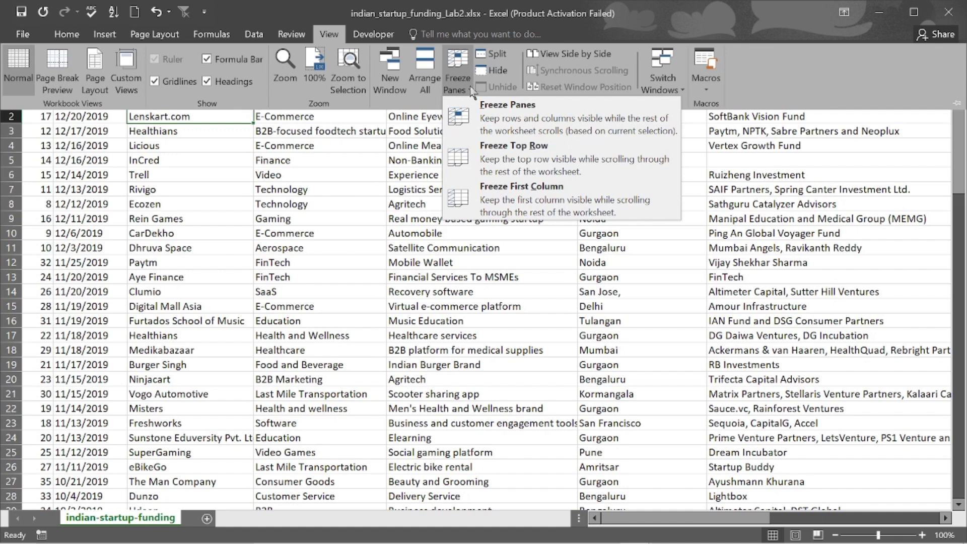
left_click(537, 155)
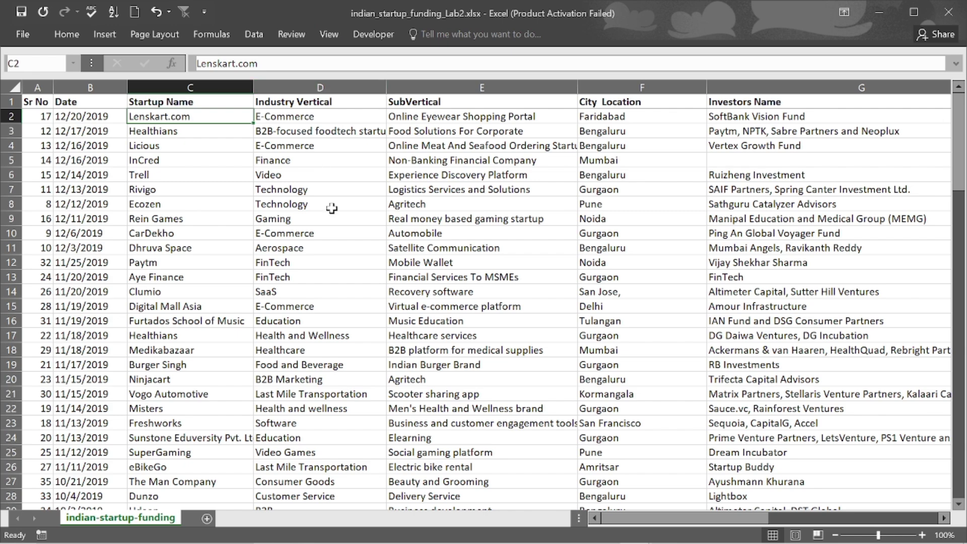
Examine the lower rows of the funding list against the frozen header row
scroll(332, 206, "down", 4)
scroll(331, 207, "down", 1)
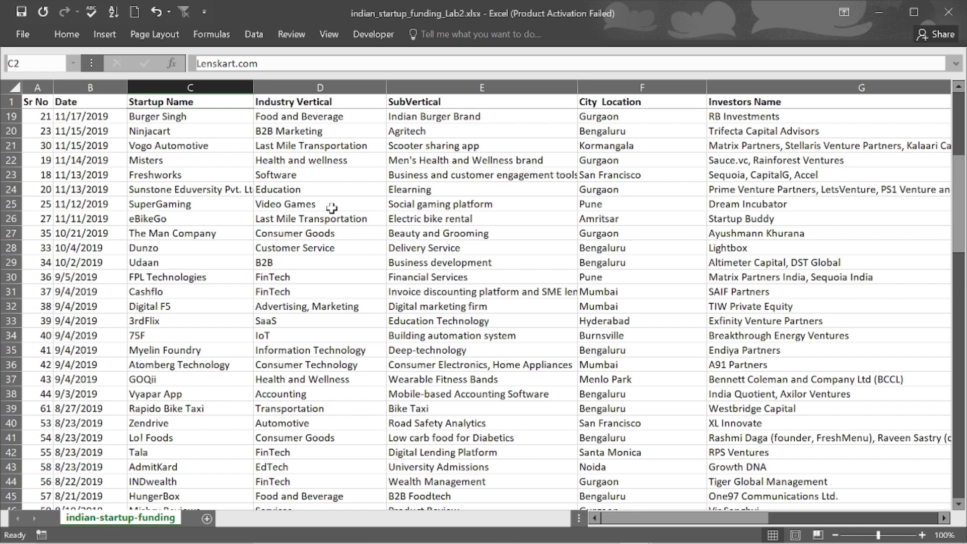
scroll(331, 208, "down", 3)
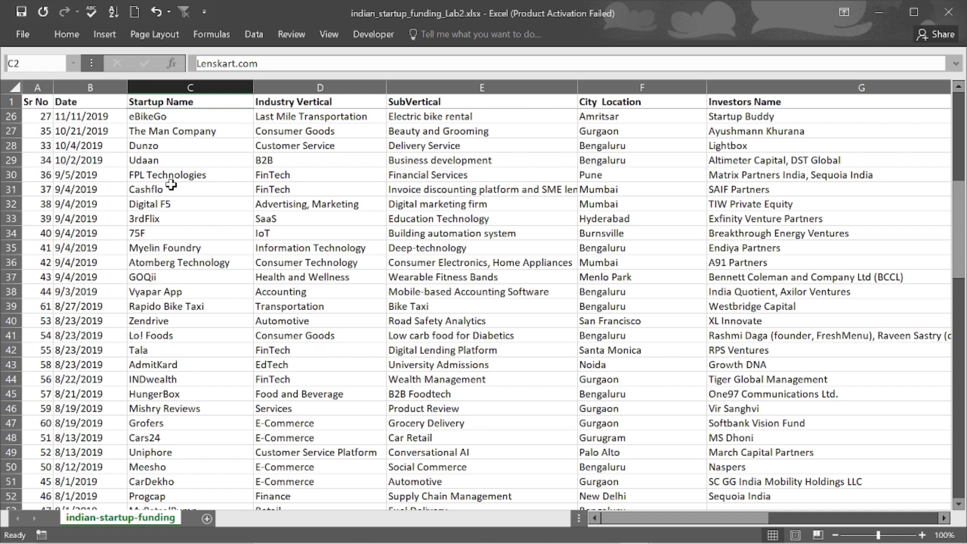
scroll(171, 185, "down", 2)
scroll(171, 185, "up", 8)
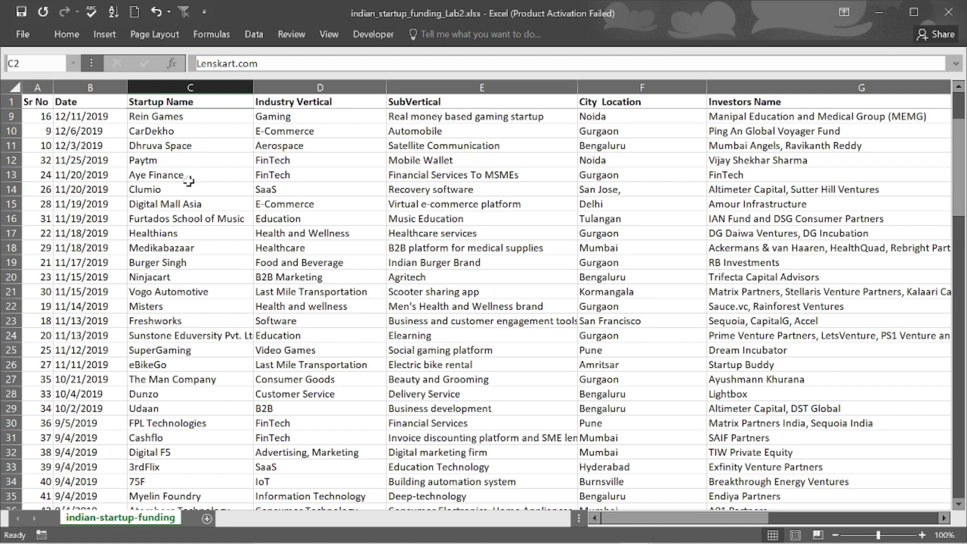
scroll(189, 181, "down", 5)
scroll(189, 182, "down", 1)
scroll(189, 182, "up", 1)
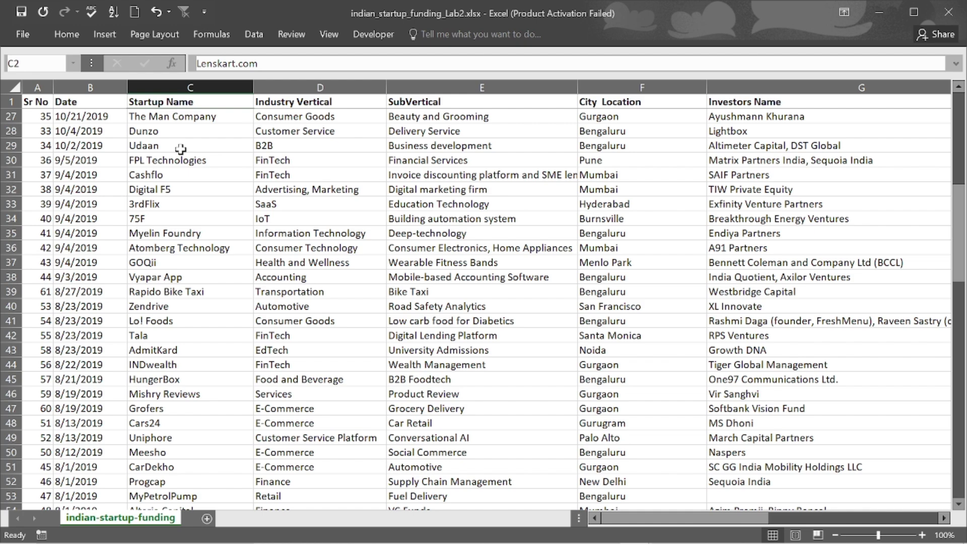
Select cell B2, unfreeze the worksheet's top row, and check how the header row scrolls with the data
scroll(117, 138, "up", 9)
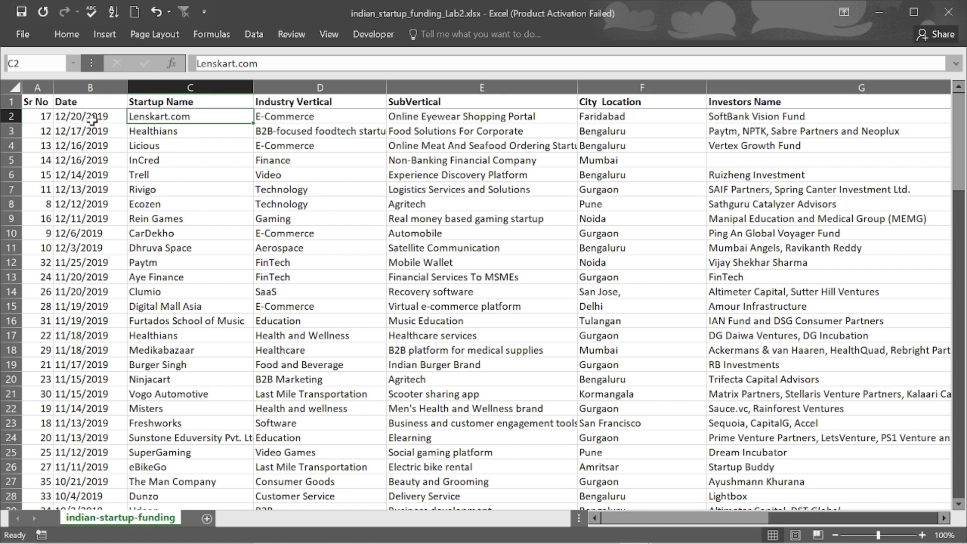
left_click(92, 119)
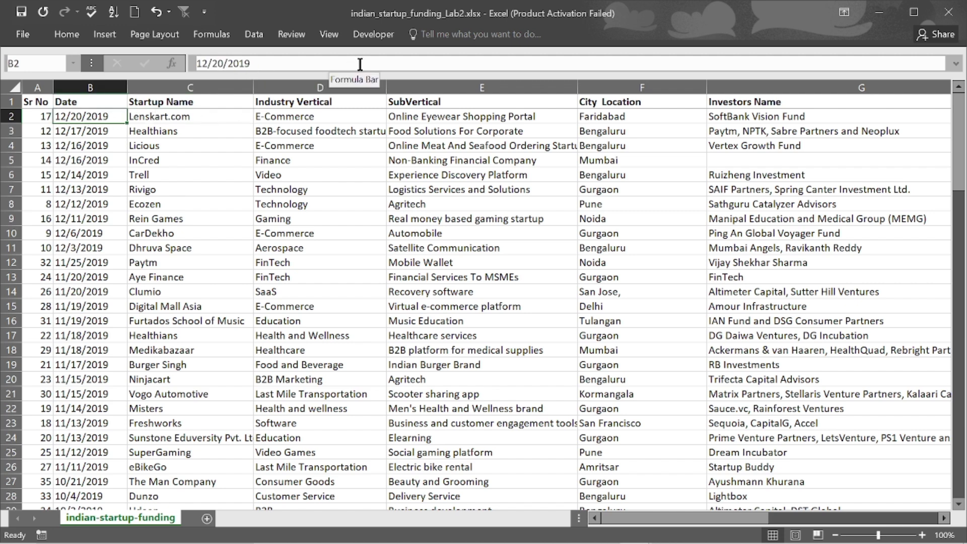
left_click(328, 35)
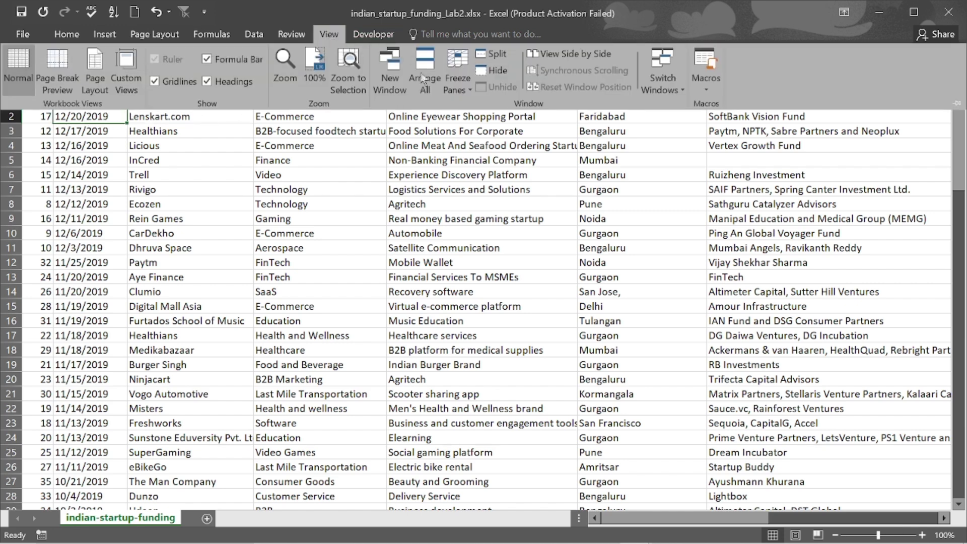
left_click(471, 89)
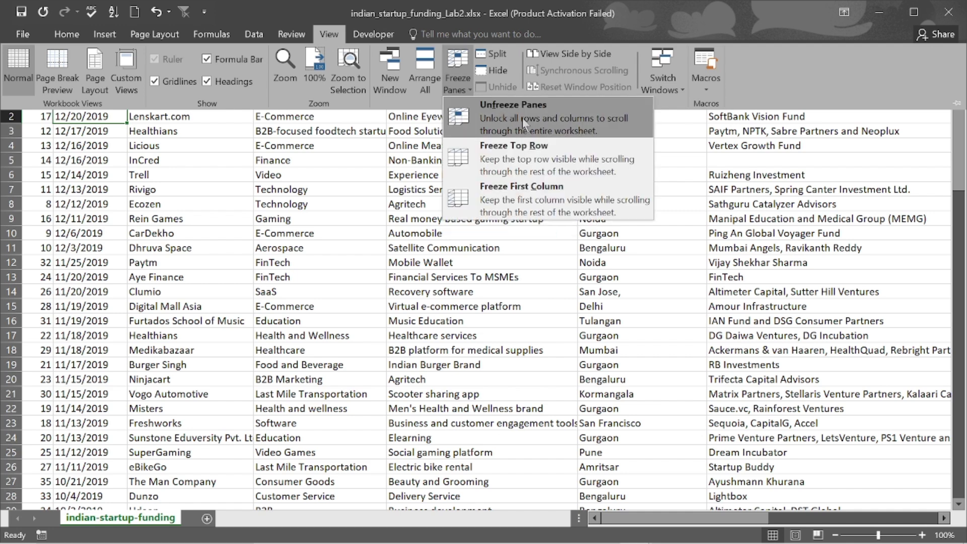
left_click(544, 134)
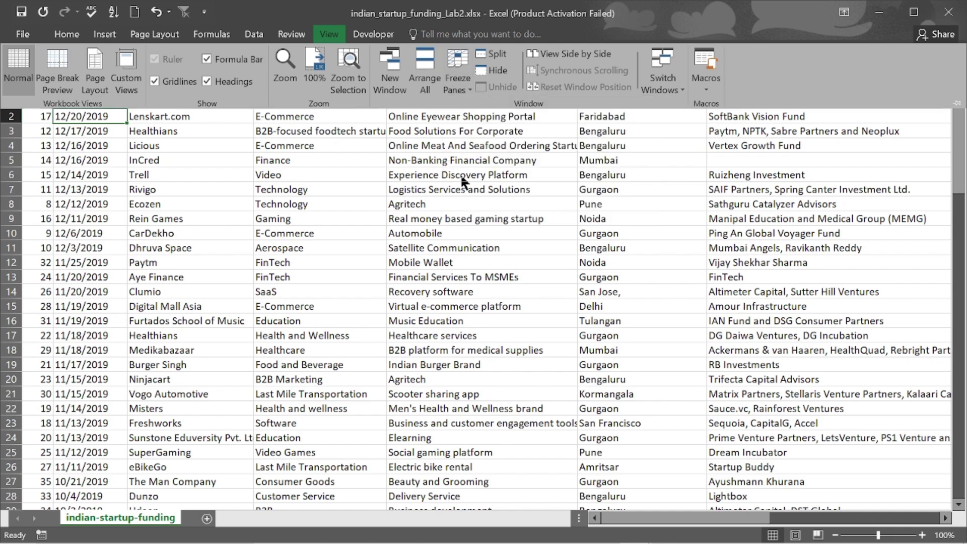
scroll(253, 208, "down", 3)
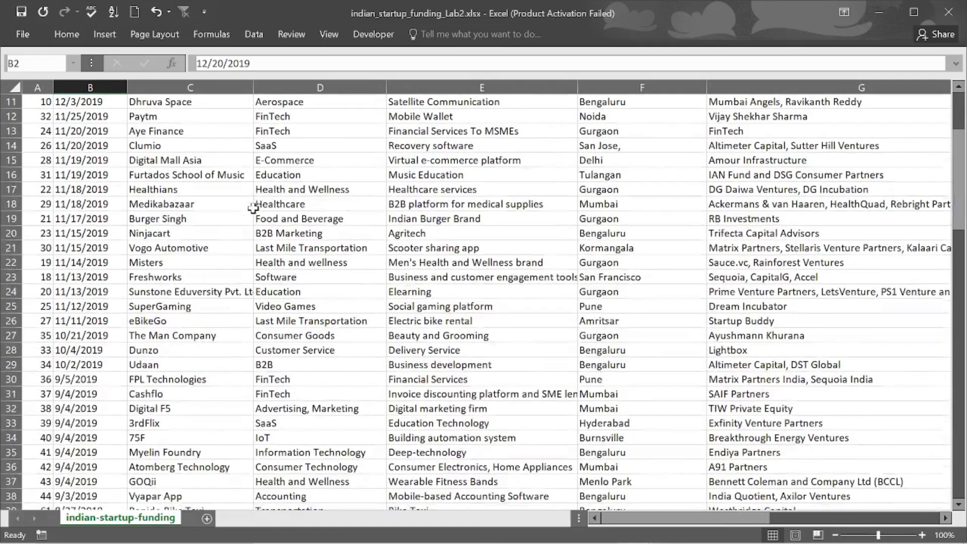
scroll(253, 208, "up", 3)
scroll(253, 208, "down", 1)
scroll(253, 208, "up", 1)
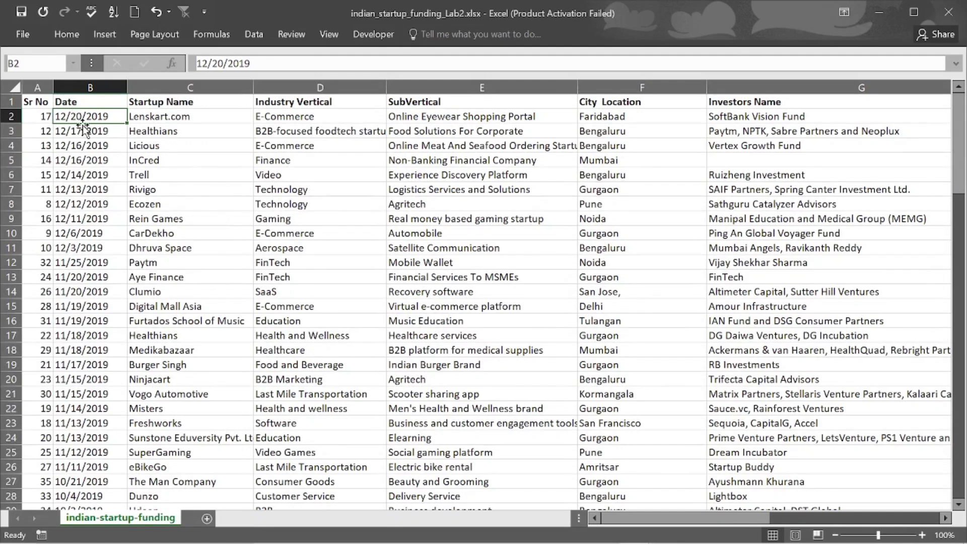
Freeze the worksheet's first column, Sr No, and check it against the columns from Startup Name through Remarks
left_click(330, 35)
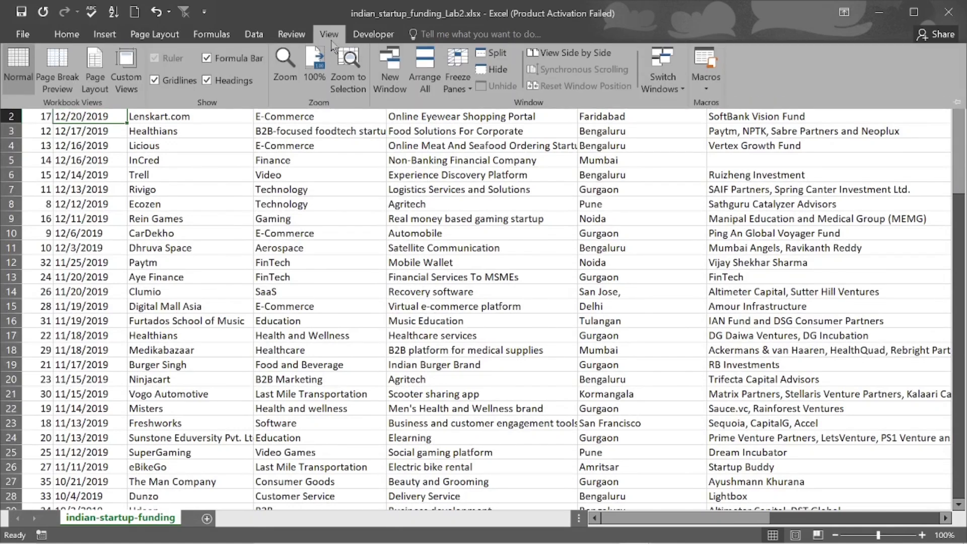
left_click(468, 86)
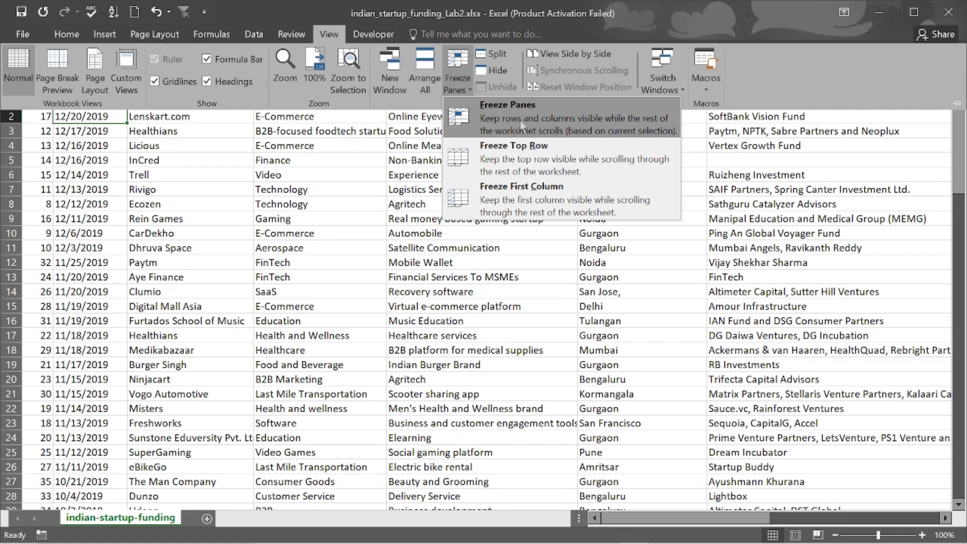
left_click(527, 198)
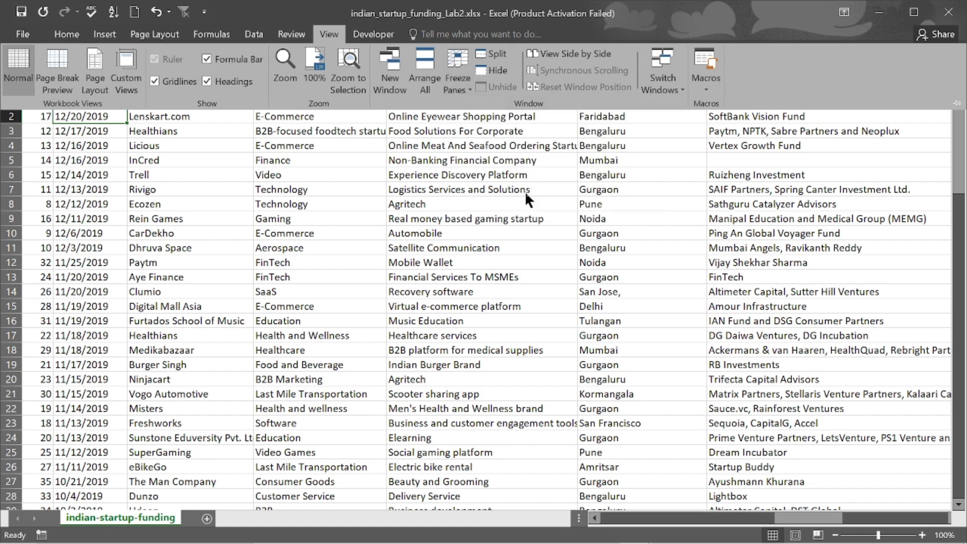
left_click(270, 176)
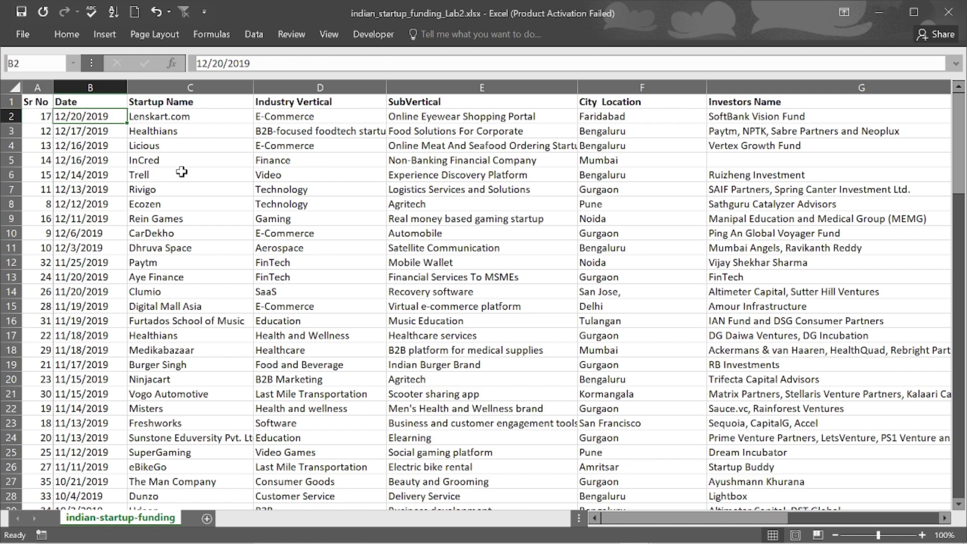
scroll(297, 171, "right", 3)
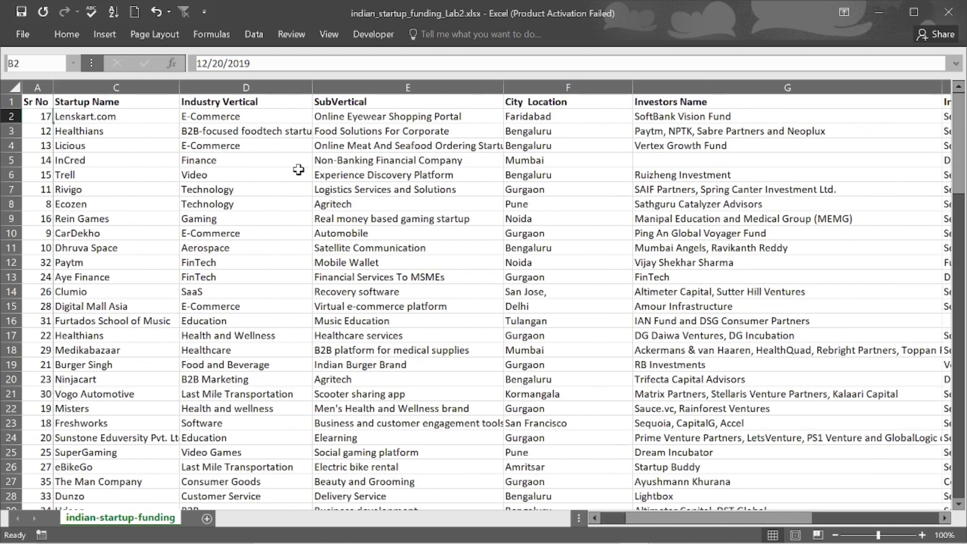
scroll(298, 170, "right", 2)
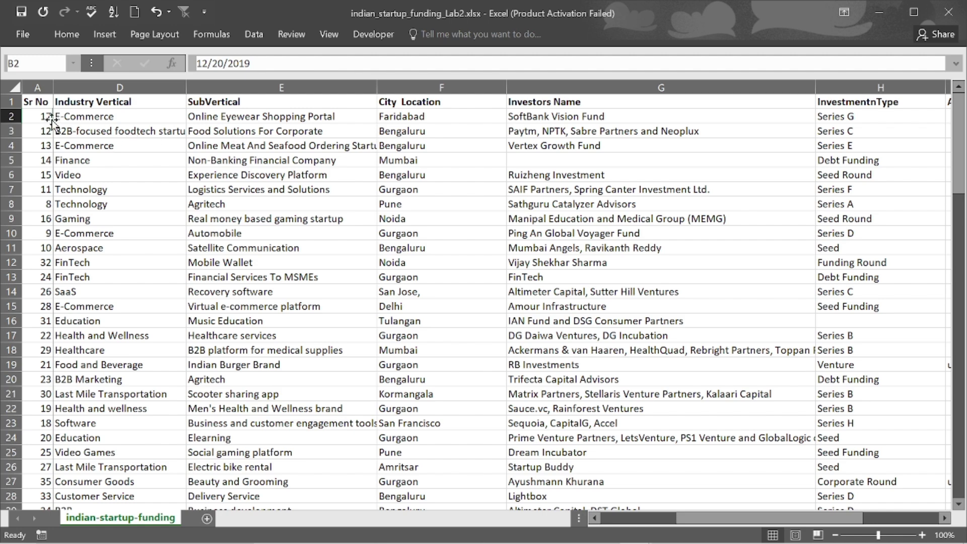
scroll(321, 143, "right", 5)
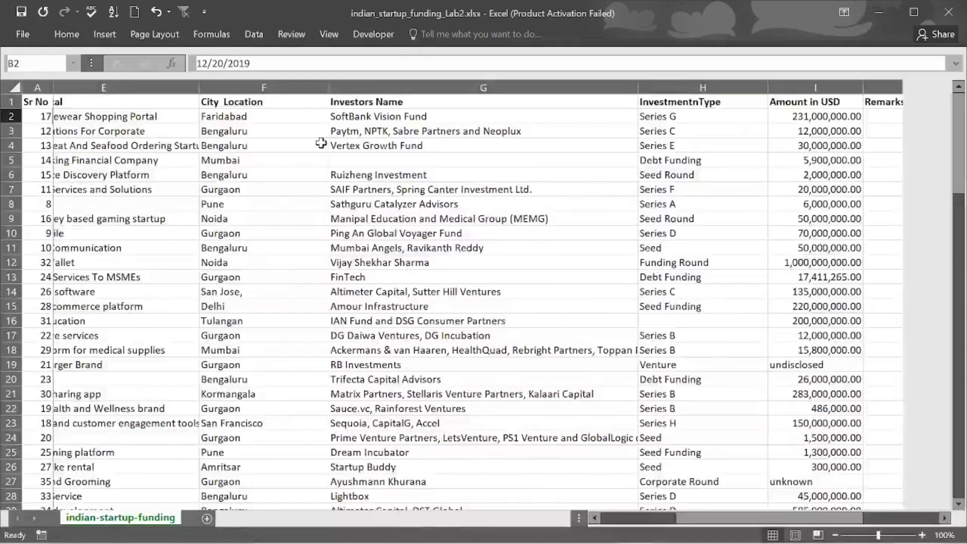
scroll(321, 144, "left", 6)
scroll(321, 144, "right", 3)
scroll(321, 144, "left", 6)
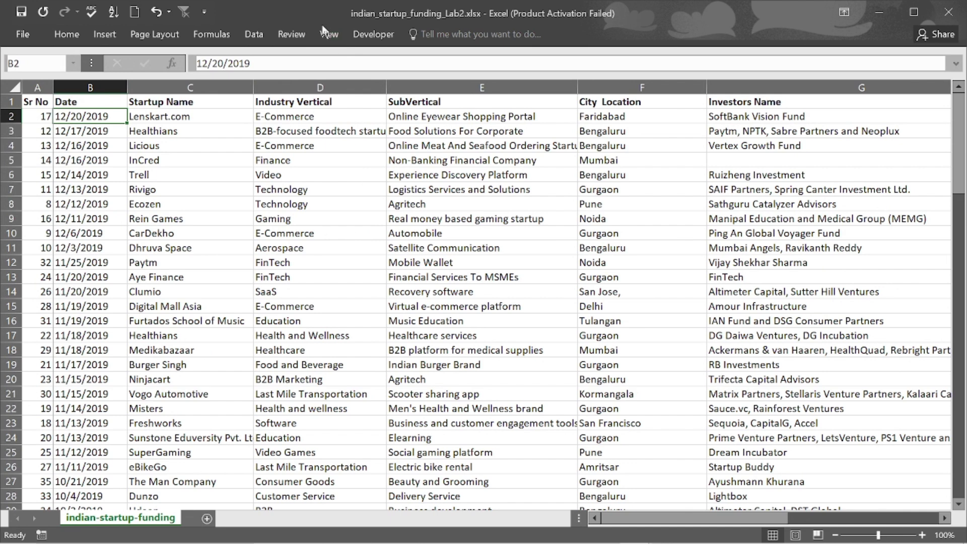
Unfreeze the first column and review the available freeze options without applying one
left_click(329, 35)
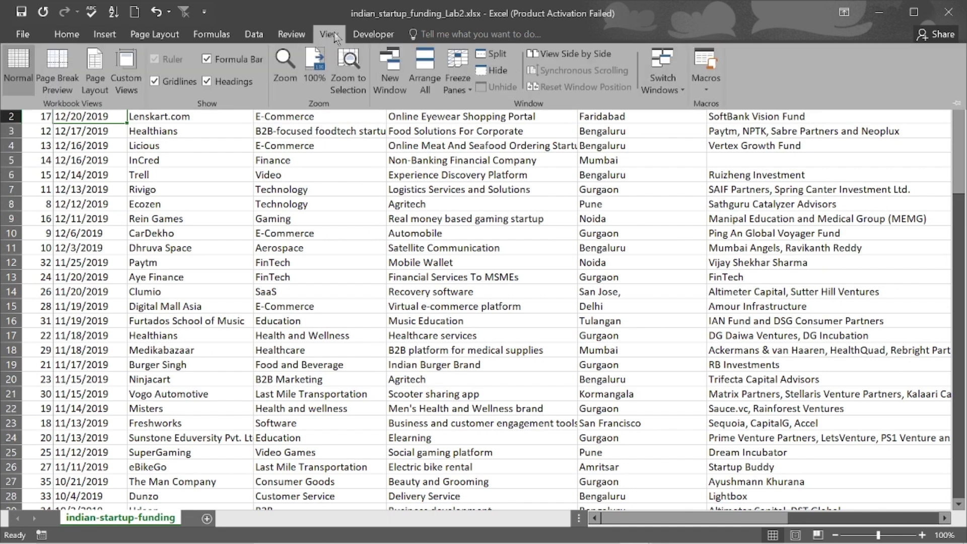
left_click(464, 87)
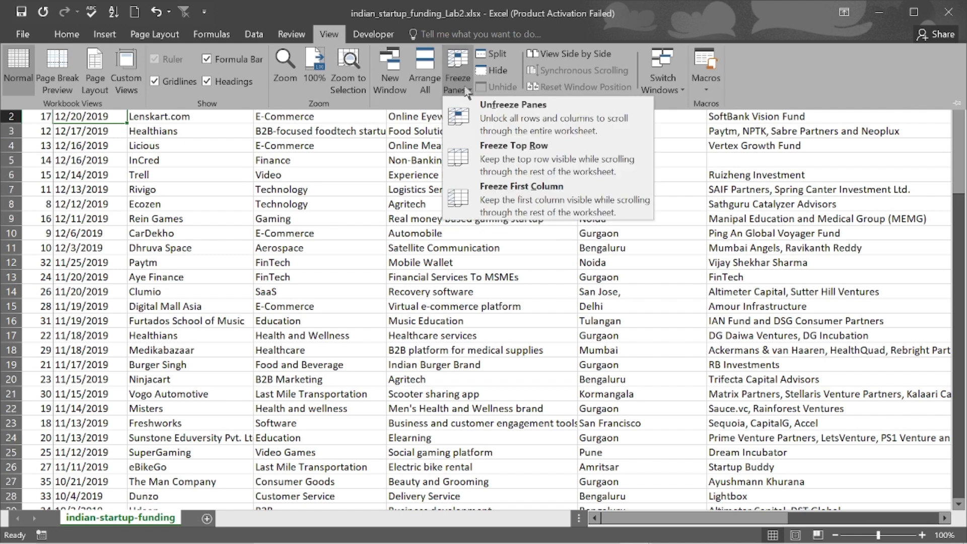
left_click(500, 109)
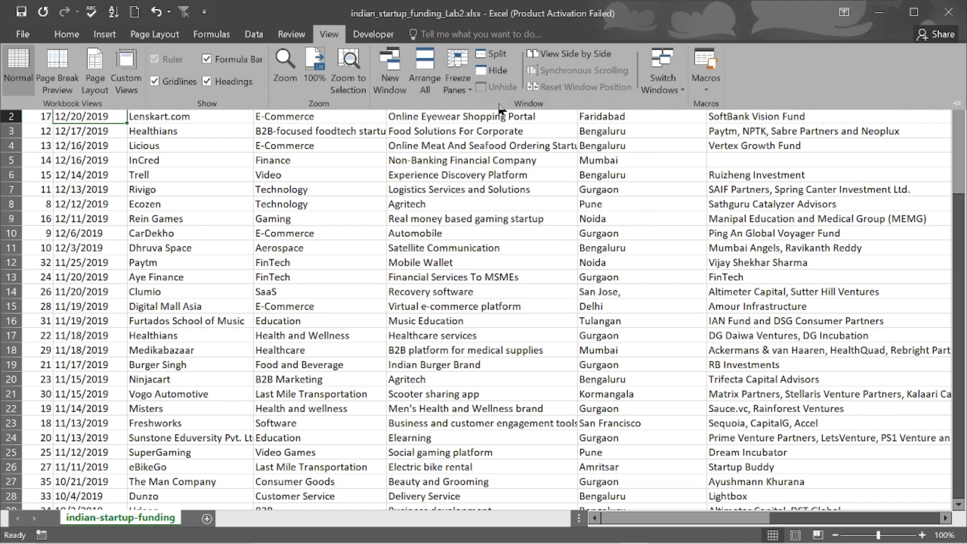
left_click(468, 90)
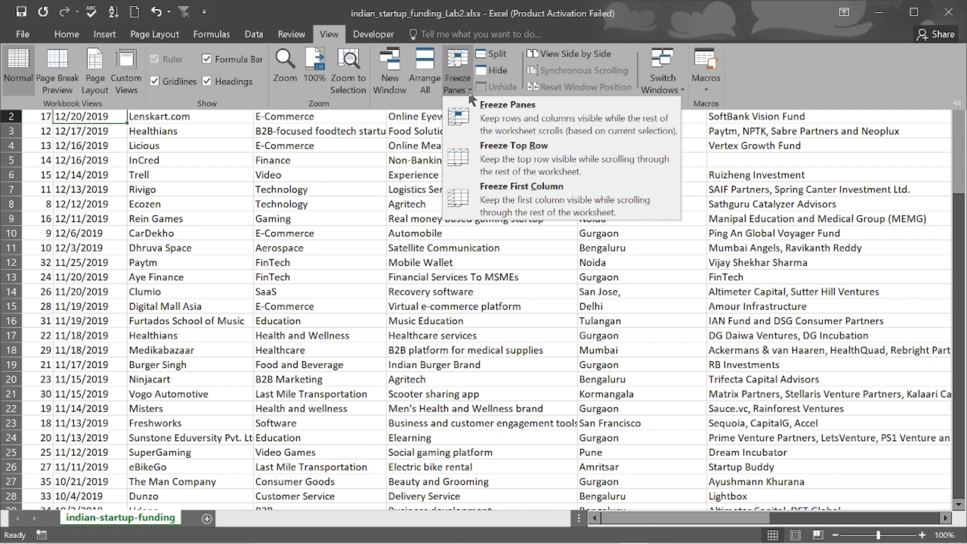
left_click(133, 161)
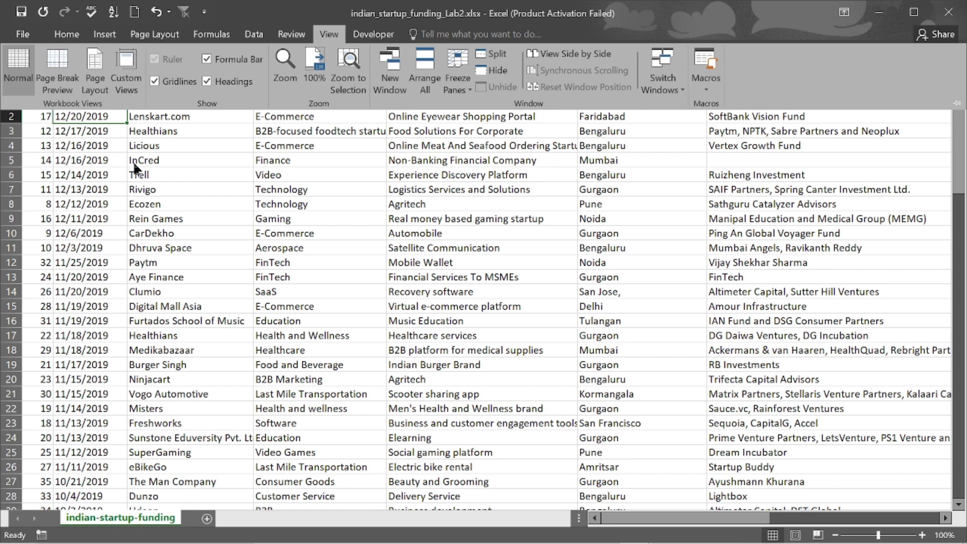
key("Escape")
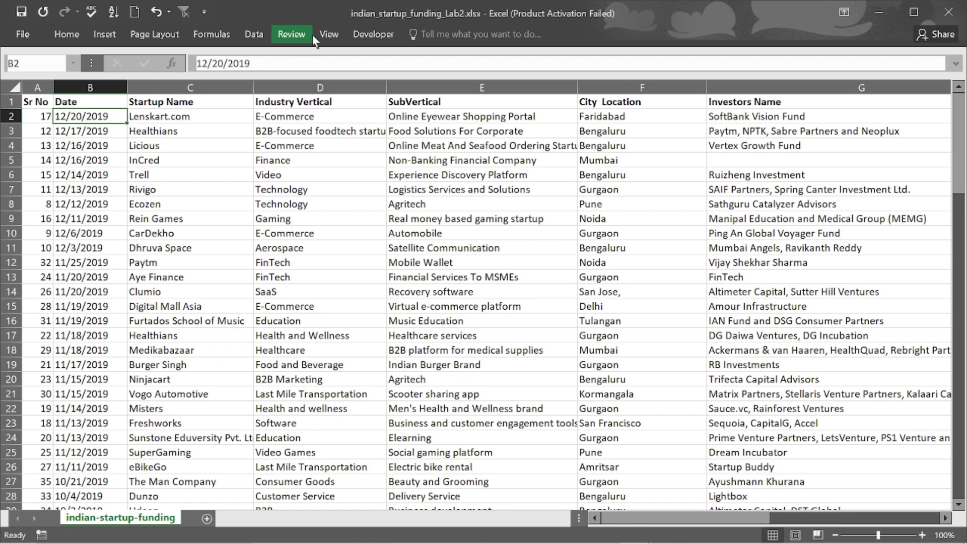
Freeze both the header row and the Sr No column, using cell B2 as the freeze position
left_click(330, 35)
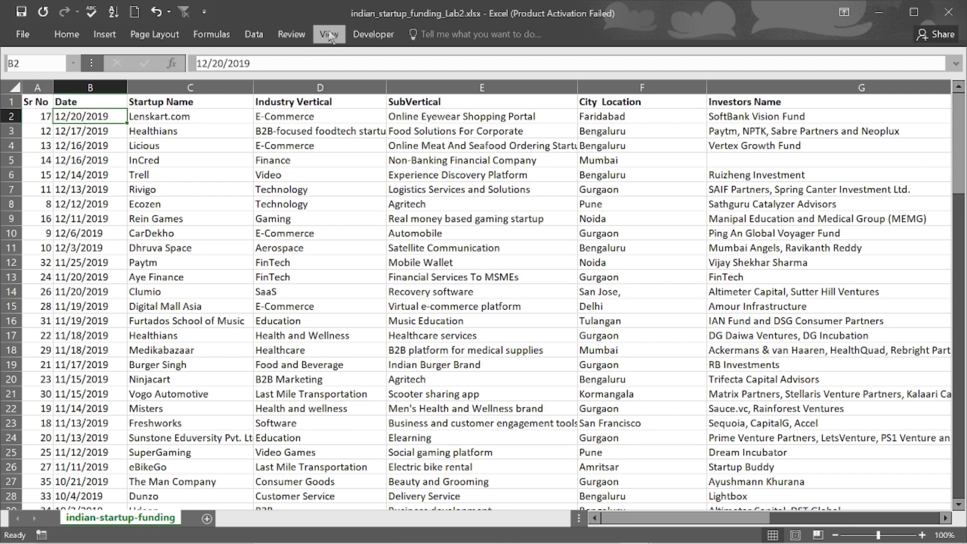
left_click(467, 89)
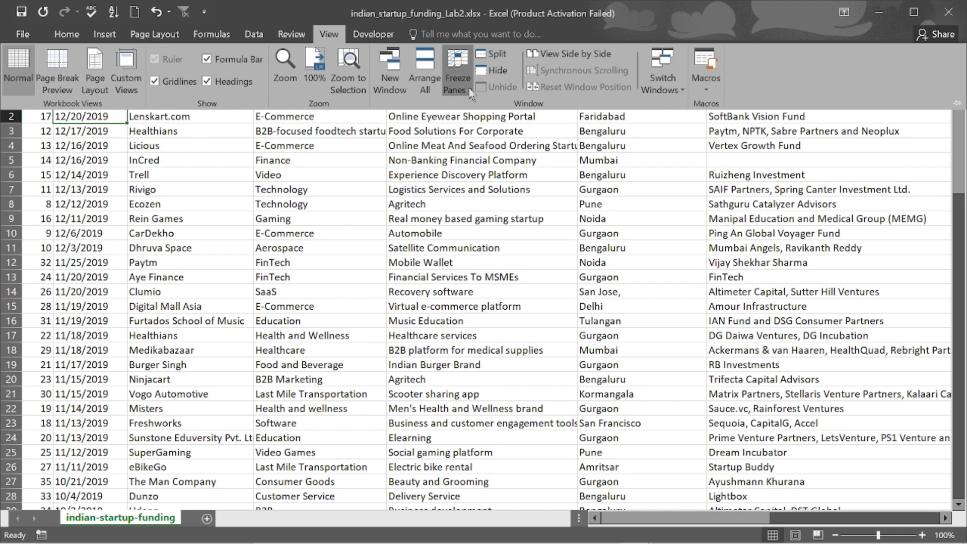
left_click(529, 119)
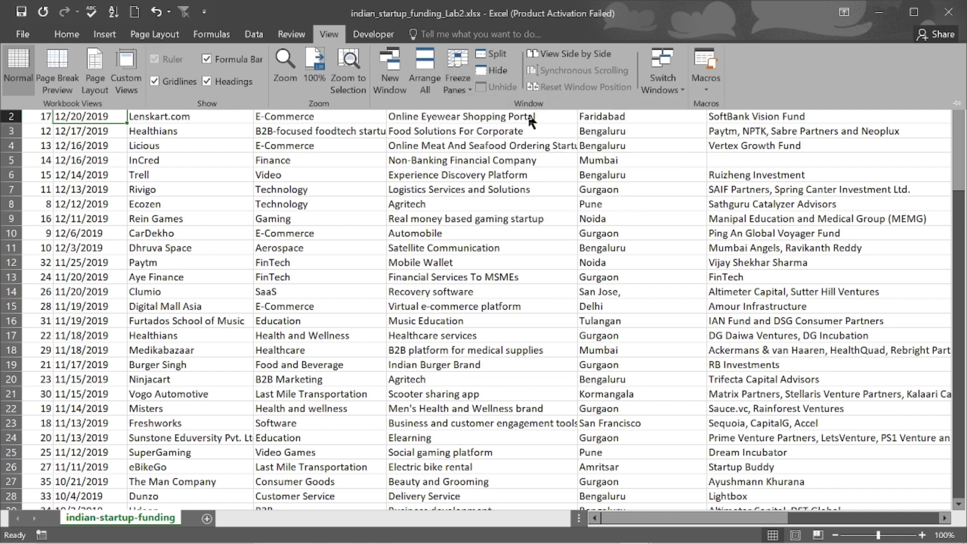
left_click(347, 230)
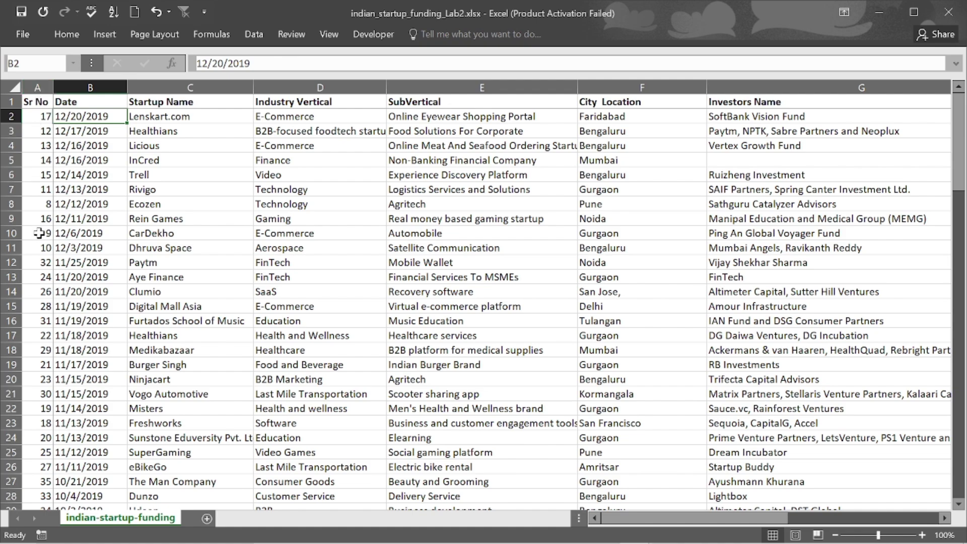
Examine the lower rows and the far columns of the funding list against the frozen header row and Sr No column
scroll(219, 314, "down", 8)
scroll(218, 315, "right", 2)
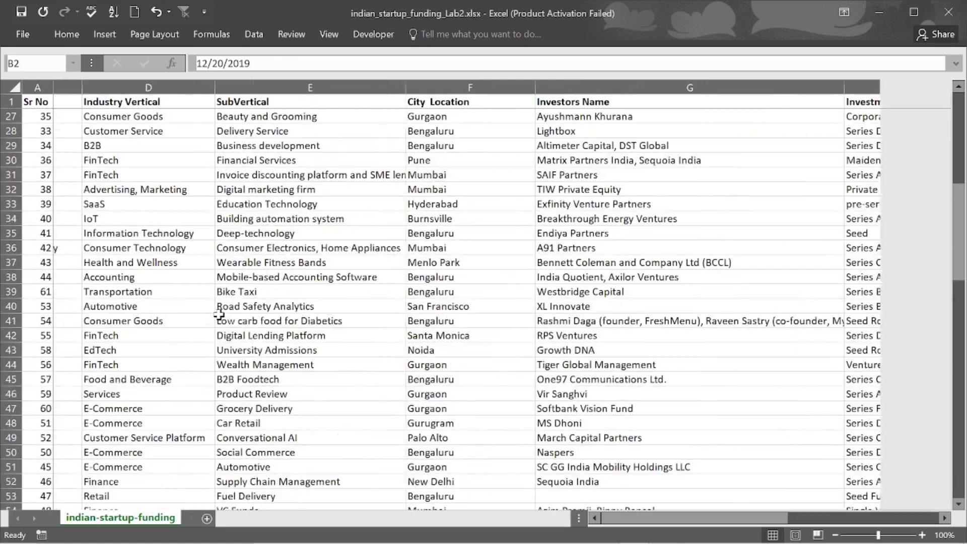
scroll(218, 315, "right", 2)
scroll(218, 315, "down", 10)
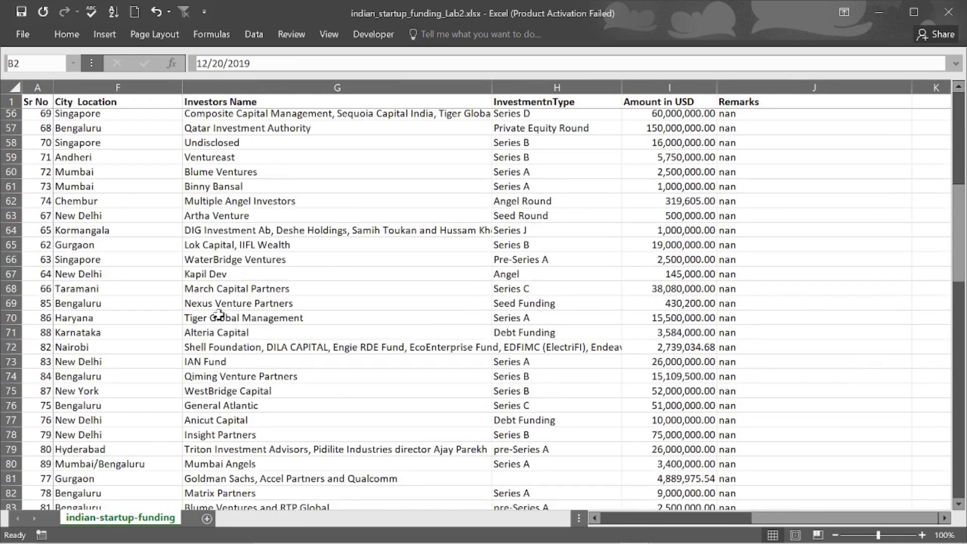
scroll(219, 315, "down", 3)
scroll(219, 314, "right", 2)
scroll(219, 314, "left", 4)
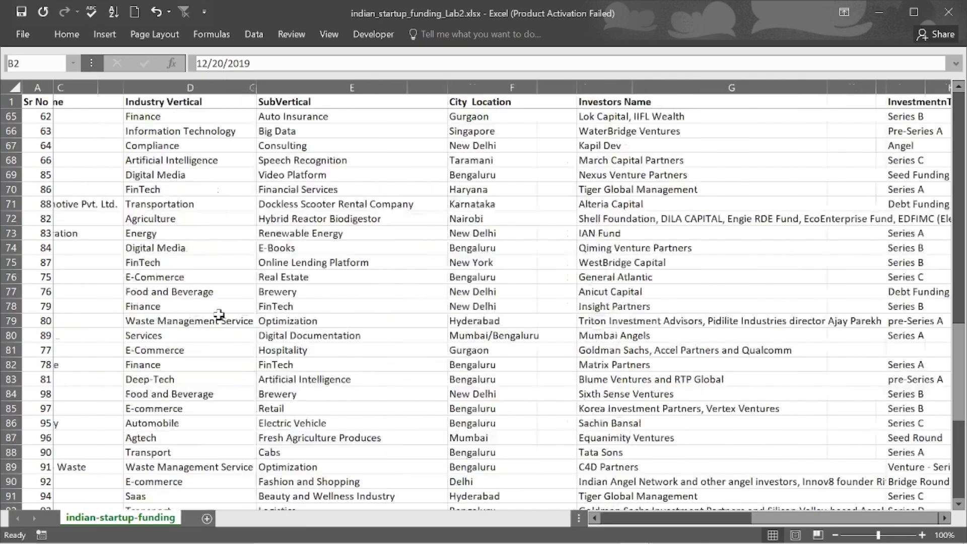
scroll(218, 315, "left", 2)
scroll(219, 314, "up", 8)
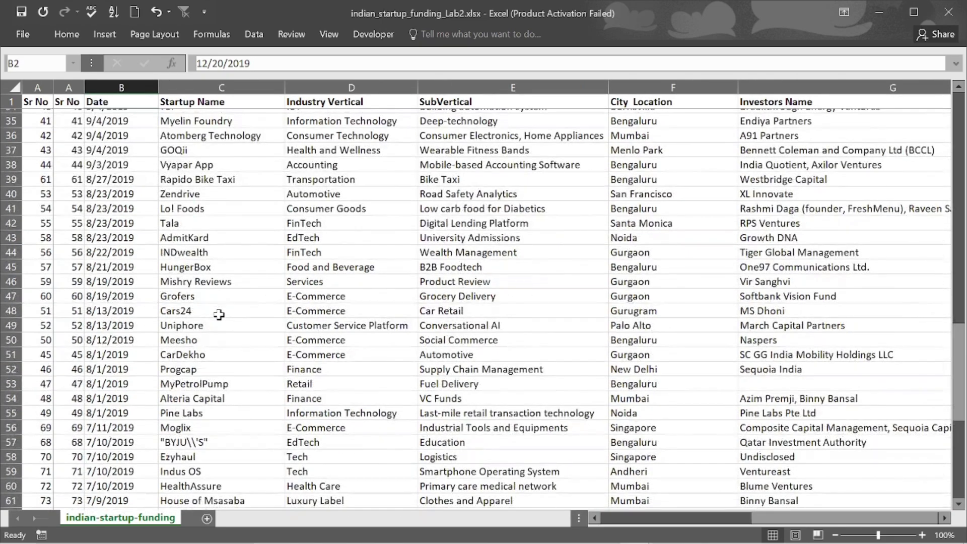
scroll(218, 315, "up", 13)
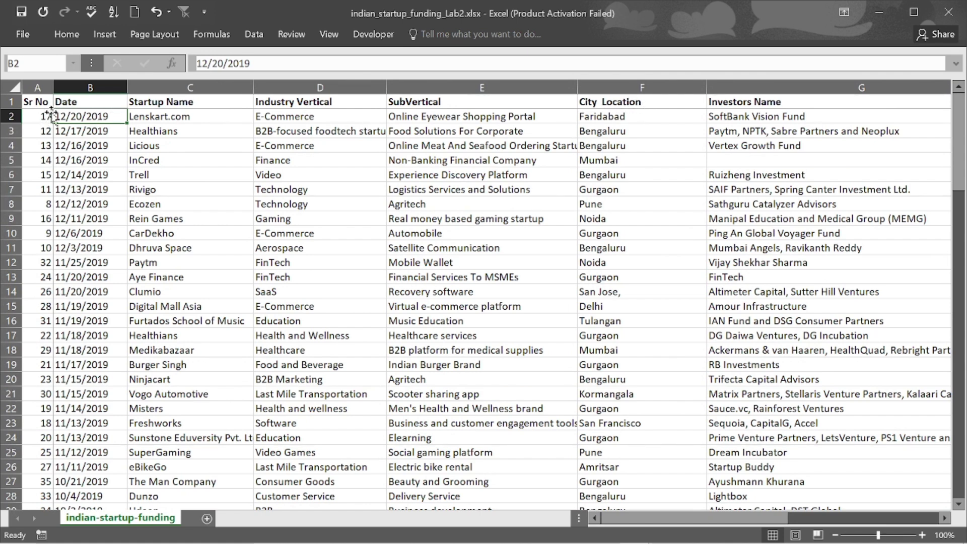
scroll(476, 189, "right", 3)
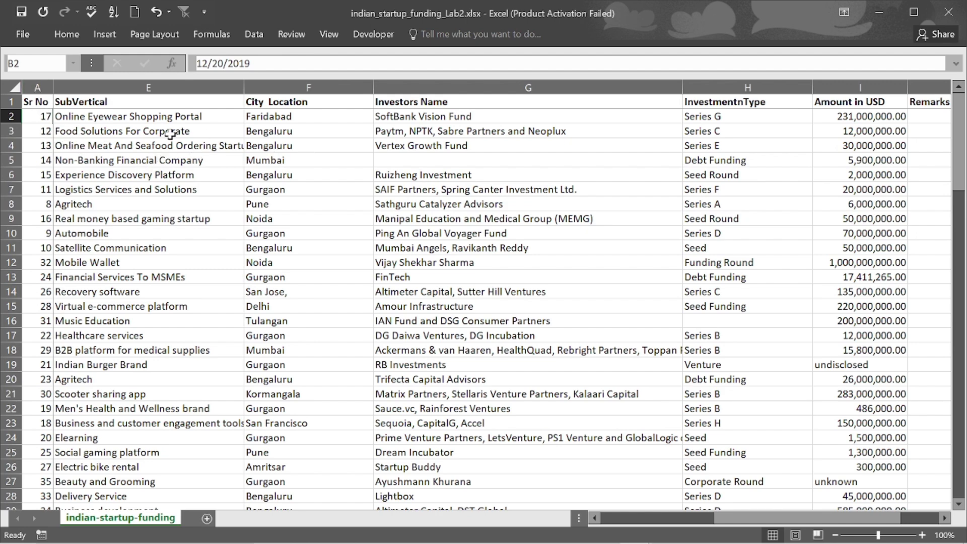
scroll(170, 134, "left", 2)
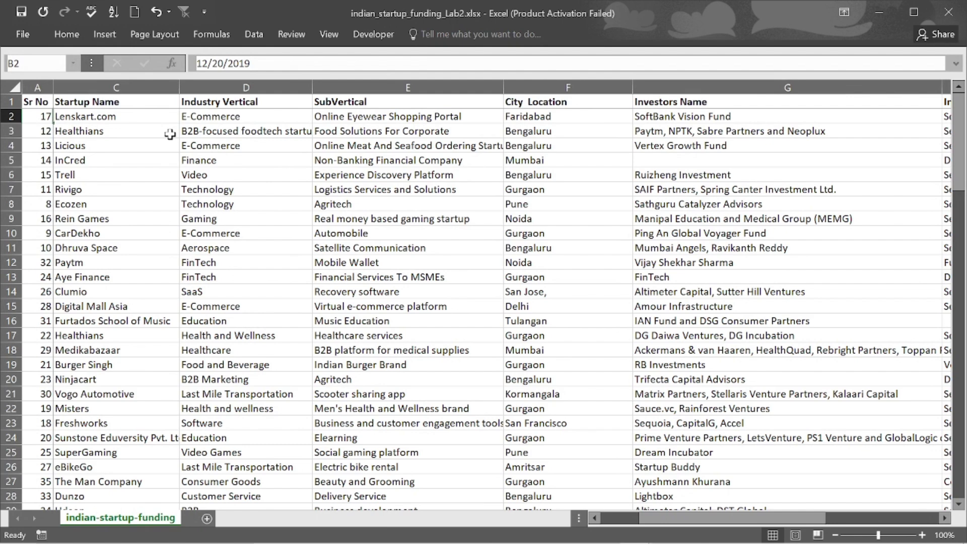
scroll(170, 134, "left", 1)
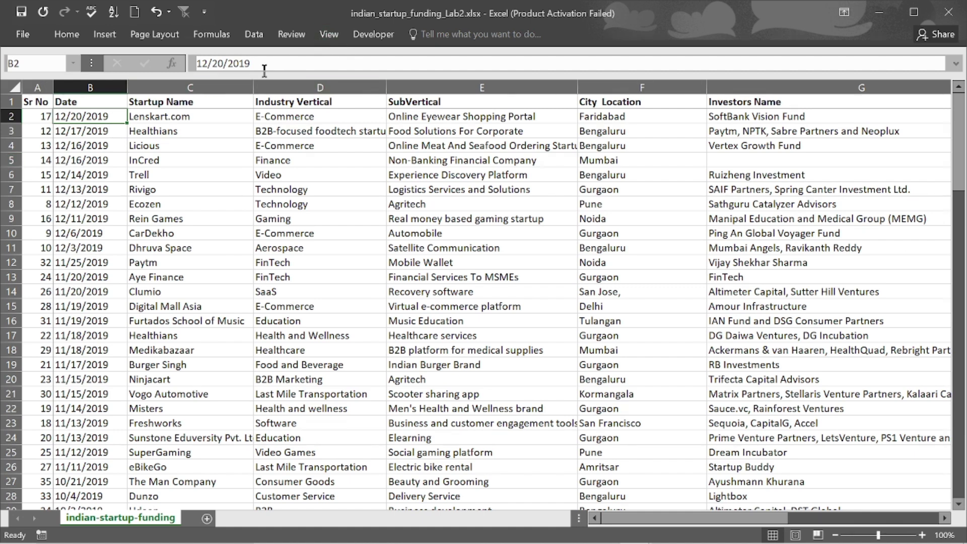
Unfreeze the header row and the Sr No column in the startup funding worksheet
left_click(329, 36)
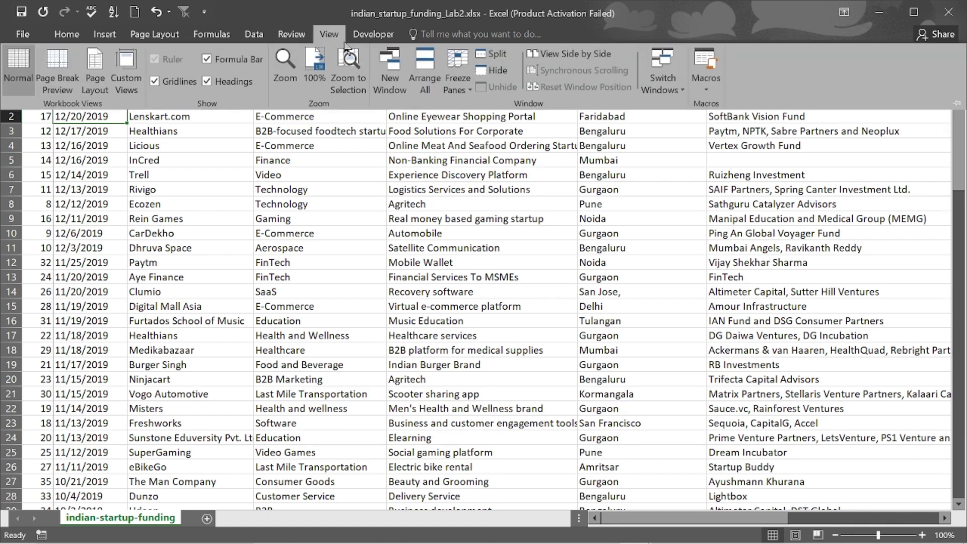
left_click(457, 80)
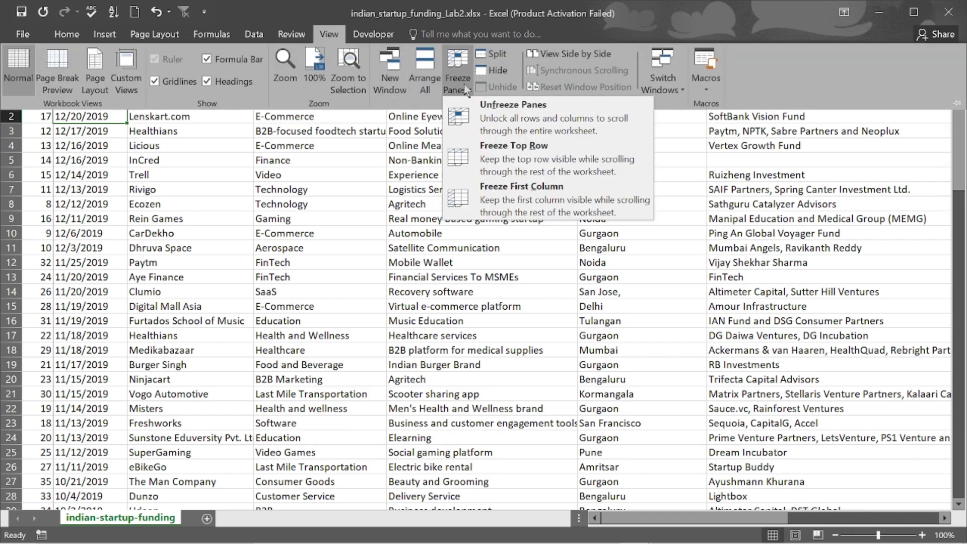
left_click(524, 121)
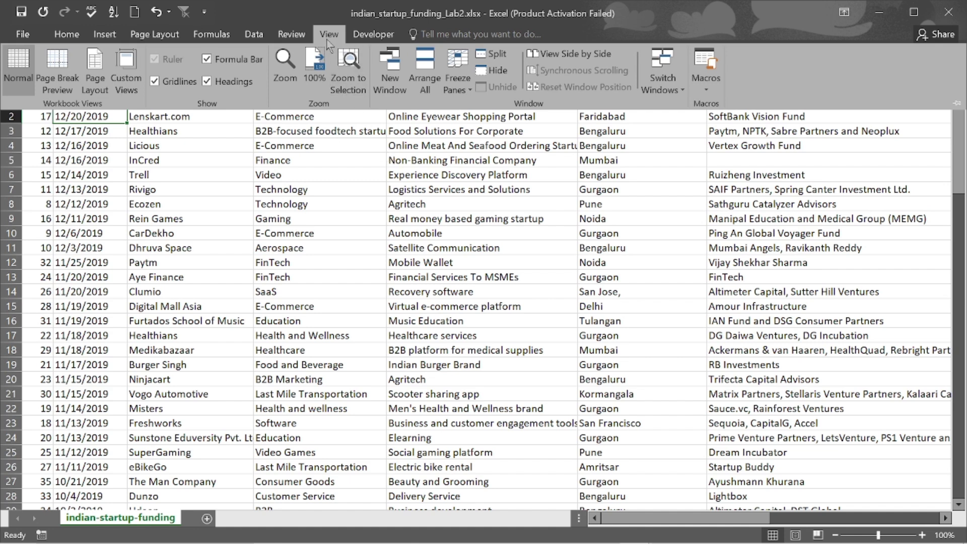
Switch to the Other-Company-Products.xlsx workbook, and flip to indian_startup_funding_Lab2.xlsx and back
left_click(679, 91)
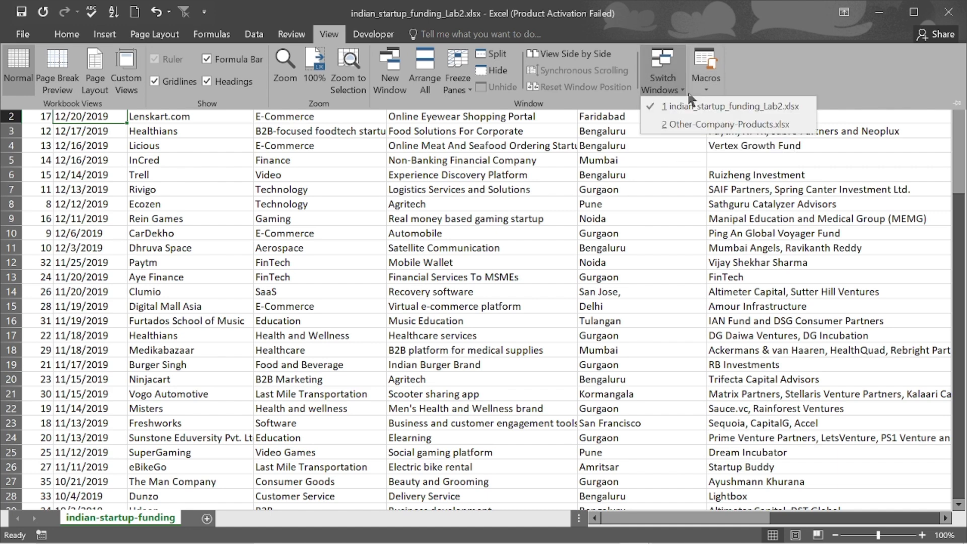
left_click(718, 125)
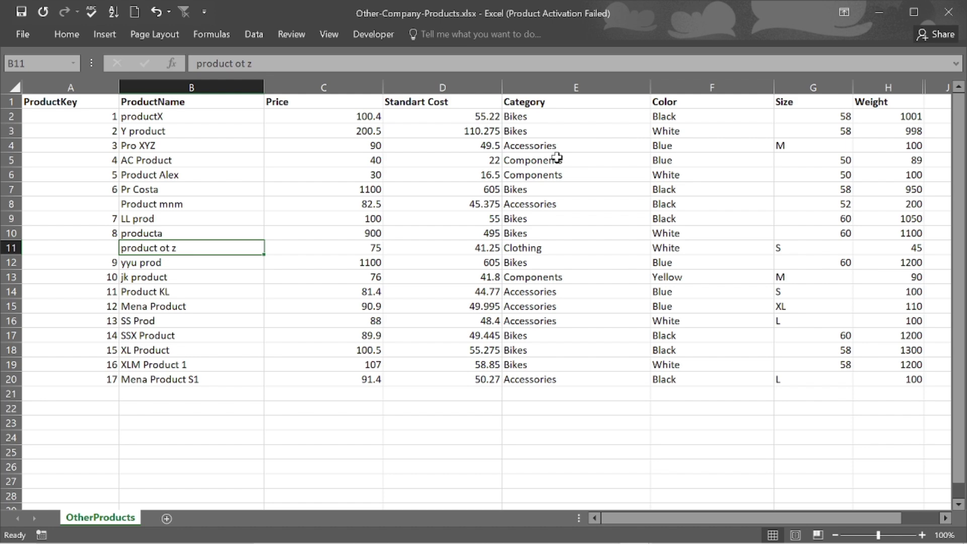
left_click(323, 36)
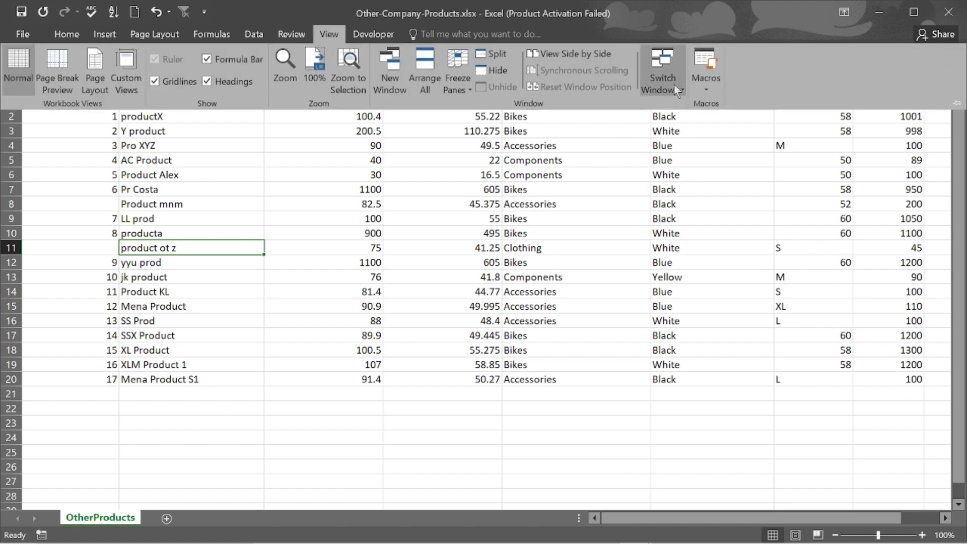
left_click(683, 91)
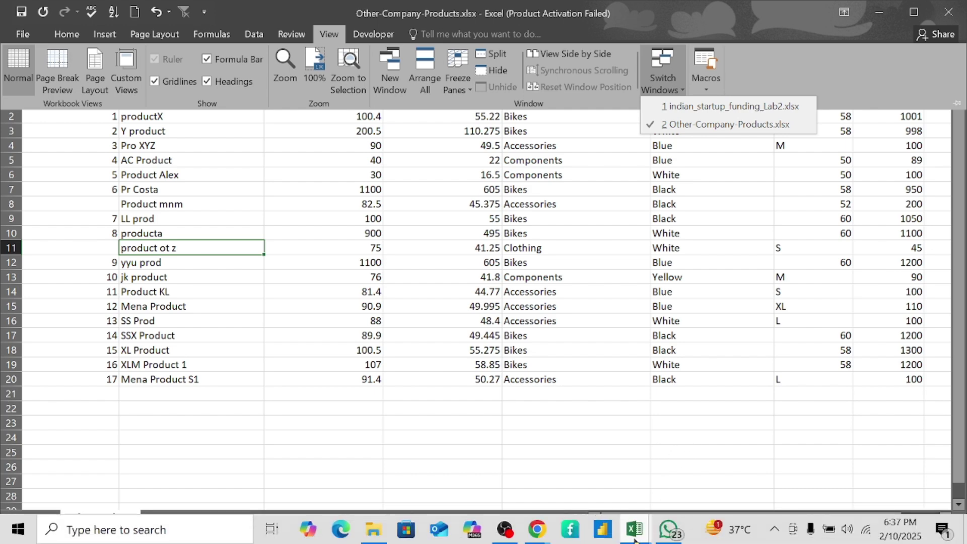
mouse_move(636, 538)
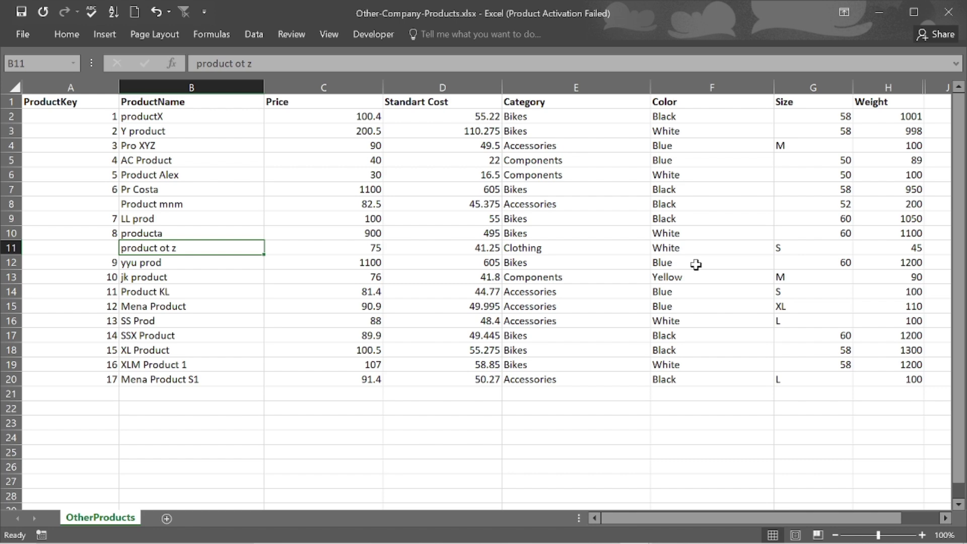
key("alt+Tab")
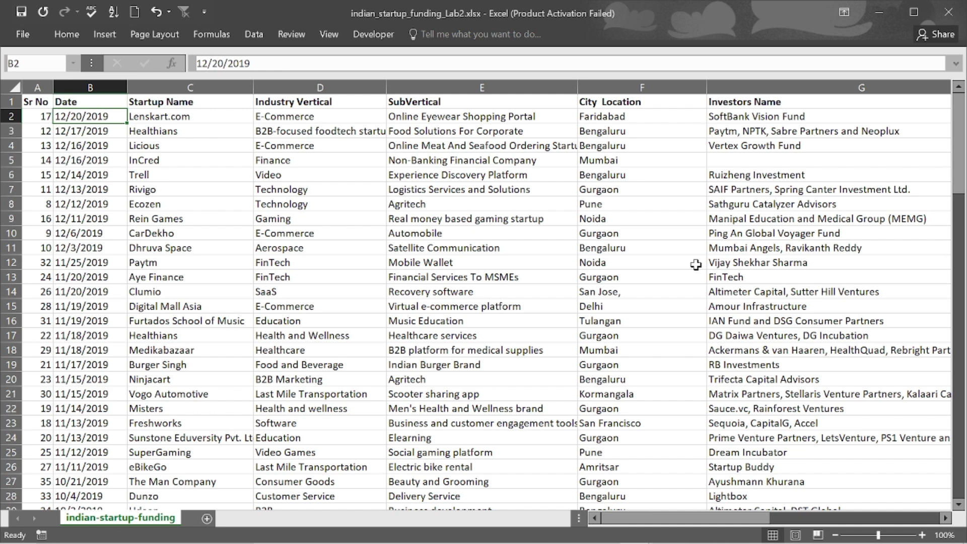
key("alt+Tab")
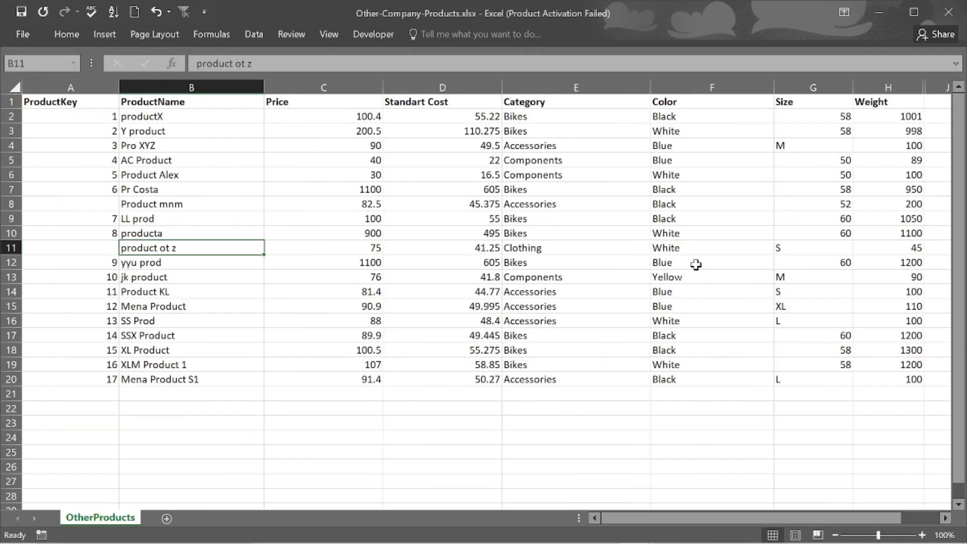
Add a new blank worksheet after the OtherProducts sheet in Other-Company-Products.xlsx
left_click(318, 36)
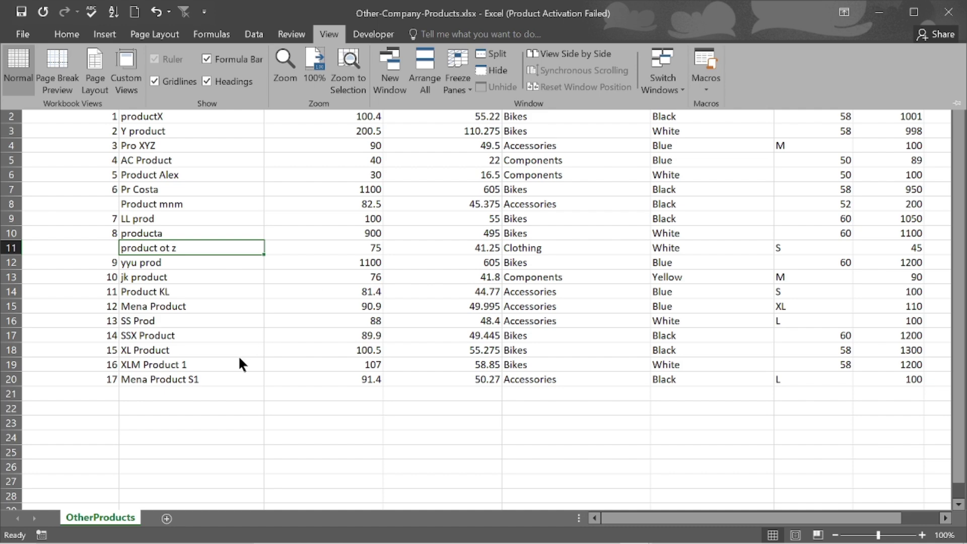
left_click(167, 521)
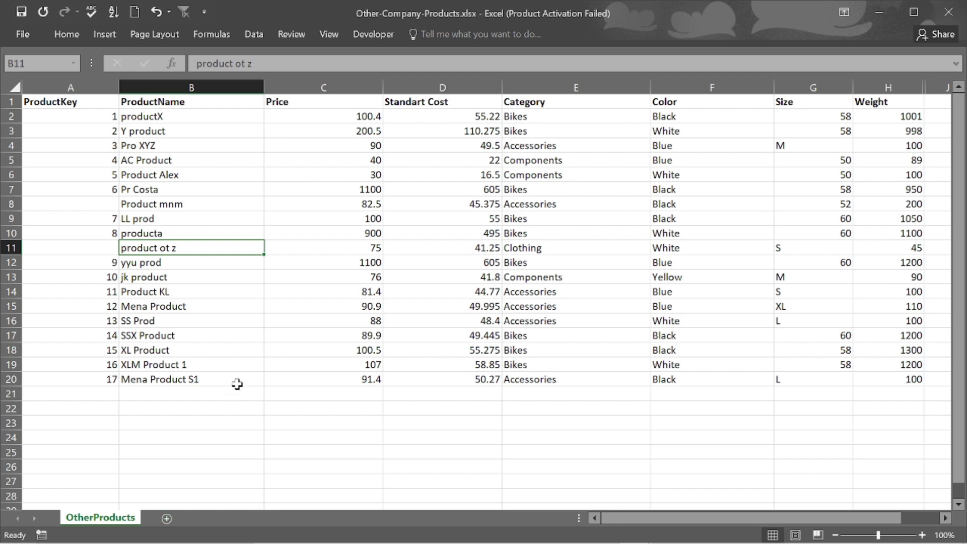
left_click(167, 519)
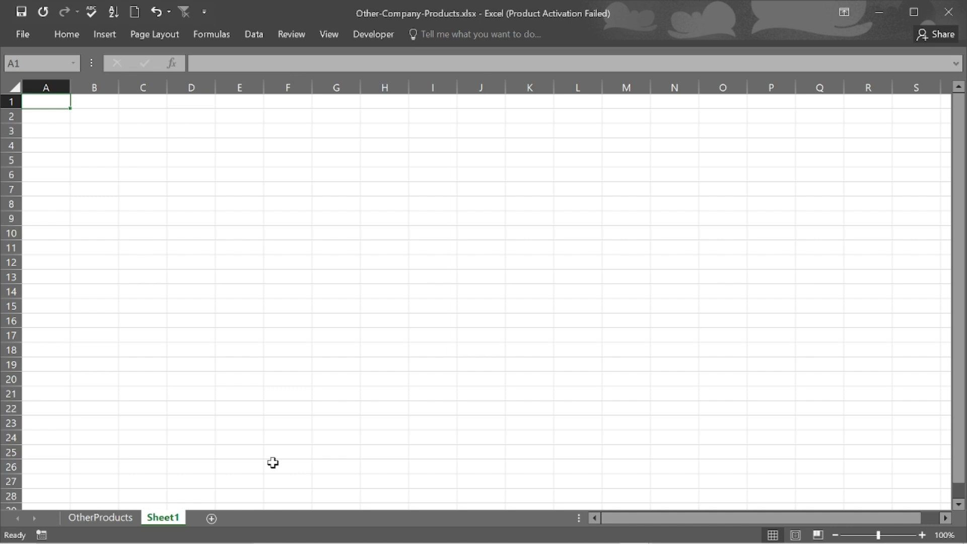
Create a new blank workbook
key("ctrl+n")
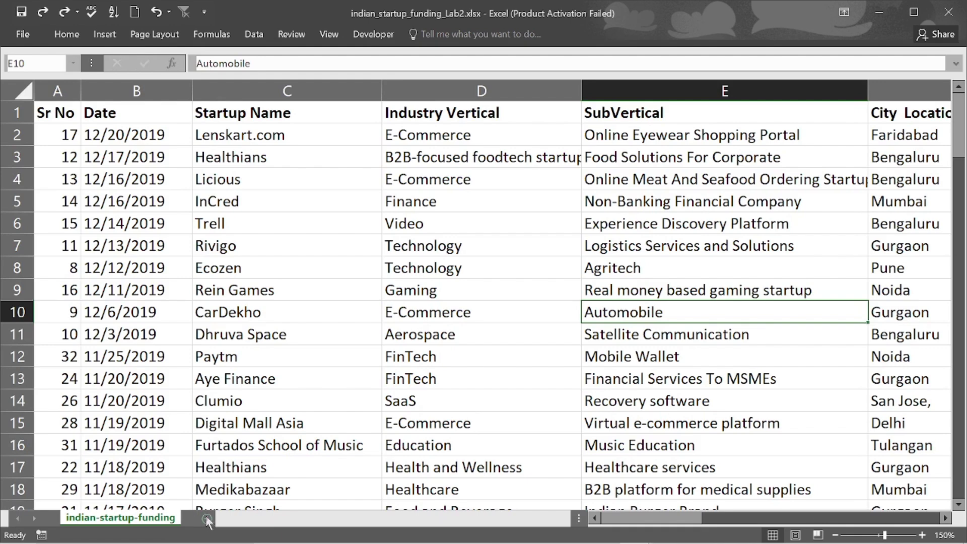
scroll(286, 333, "down", 7)
scroll(286, 333, "up", 7)
key("ctrl+n")
key("ctrl+n")
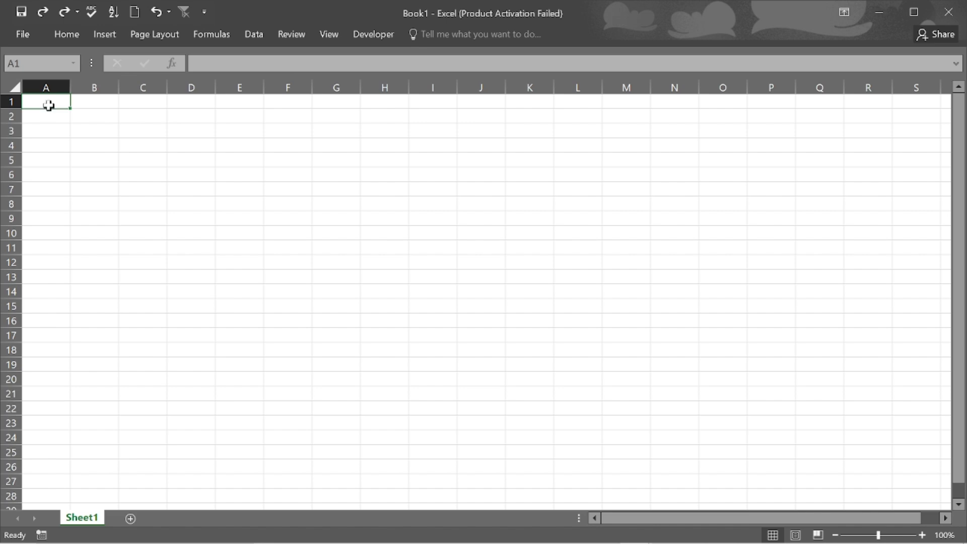
Enter the header Name in cell A1, and move to cell B1 and back to A1
type("Name")
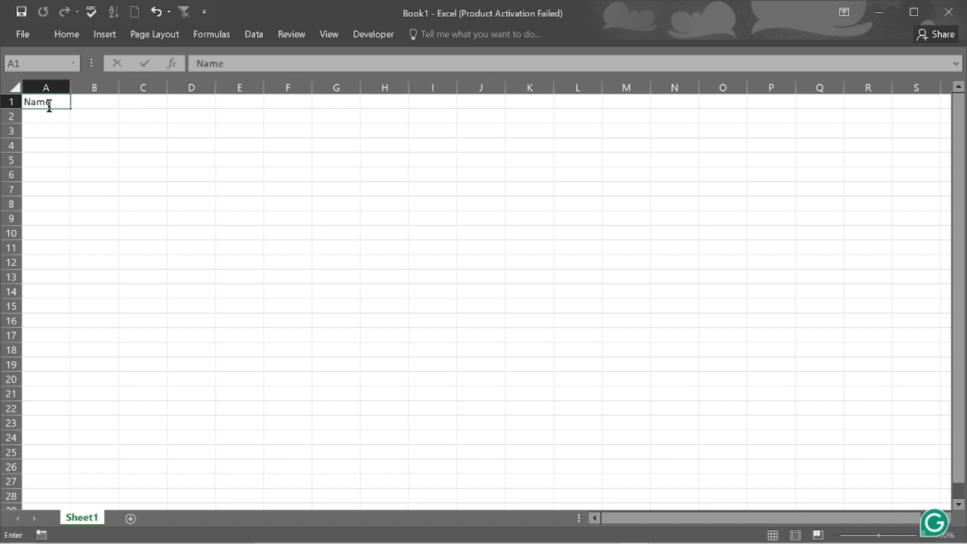
key("Return")
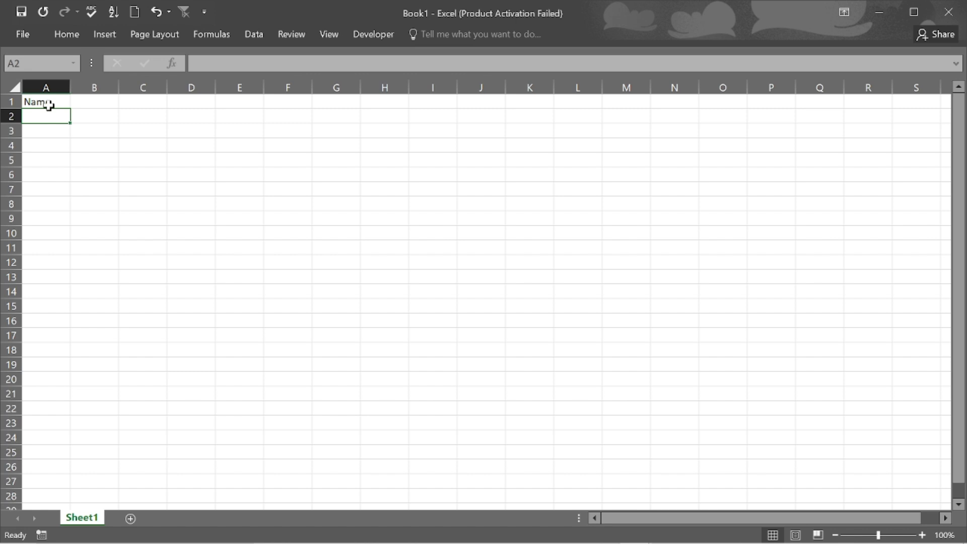
left_click(52, 102)
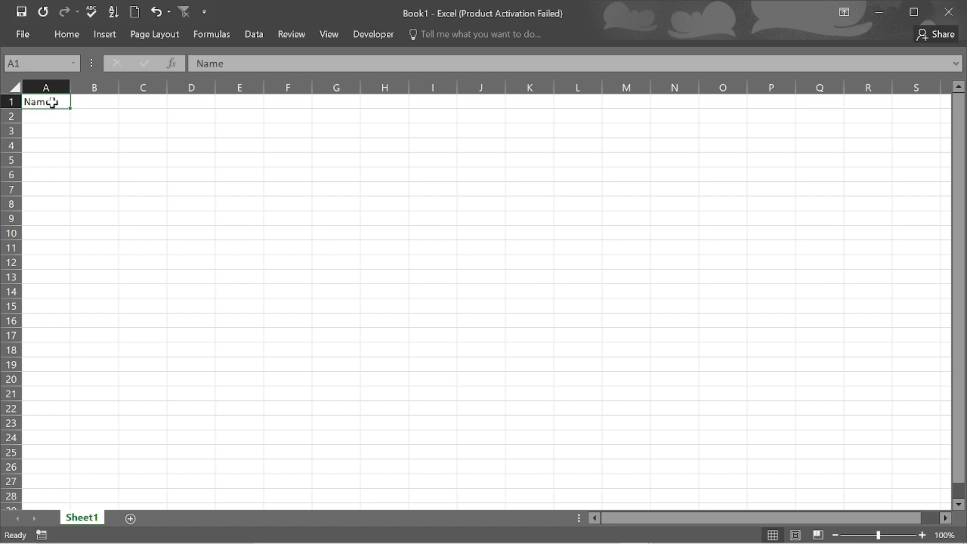
key("Tab")
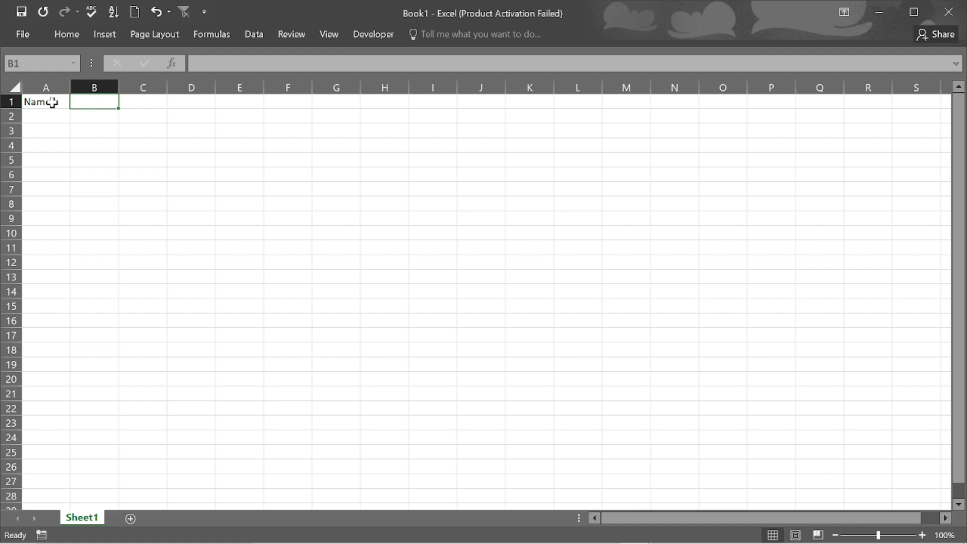
left_click(52, 103)
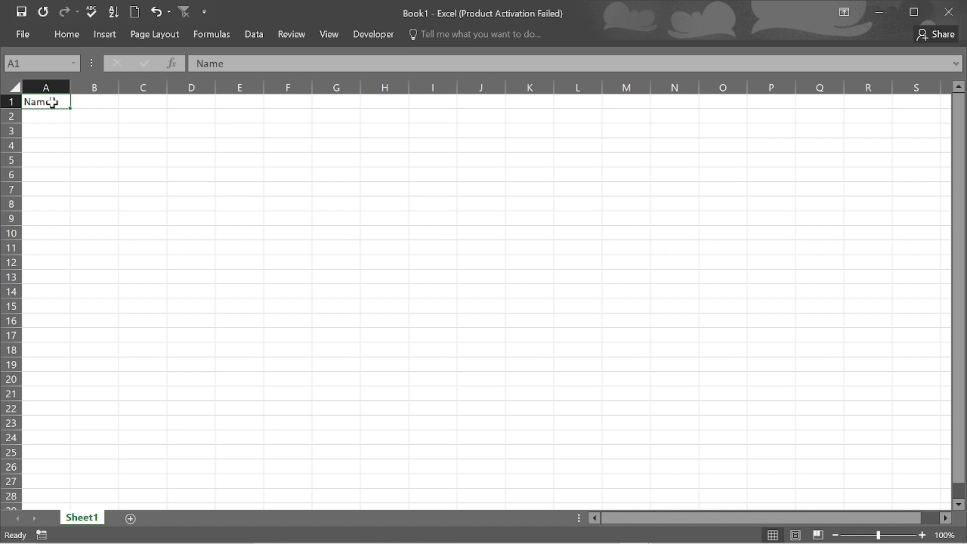
Enter the headers Age in cell B1 and Location in cell C1
key("Tab")
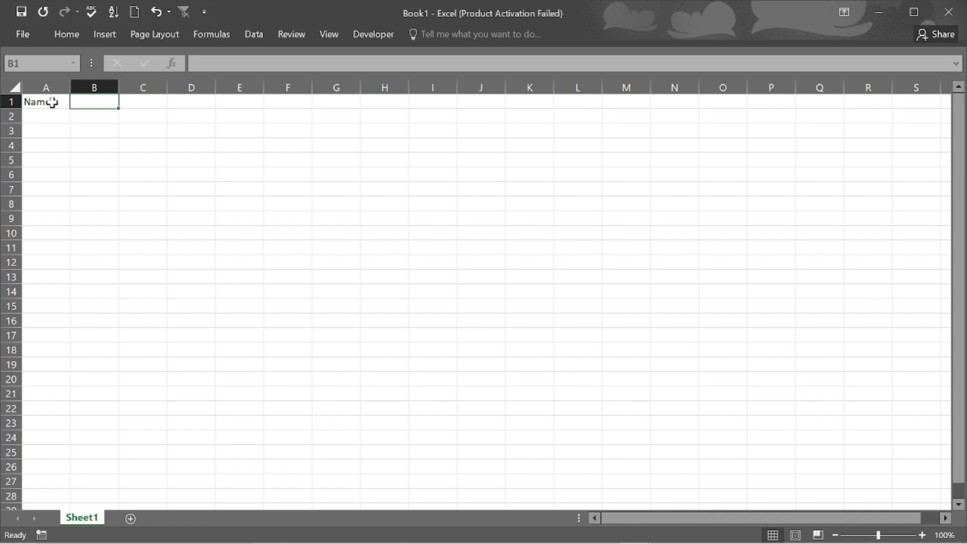
type("Age")
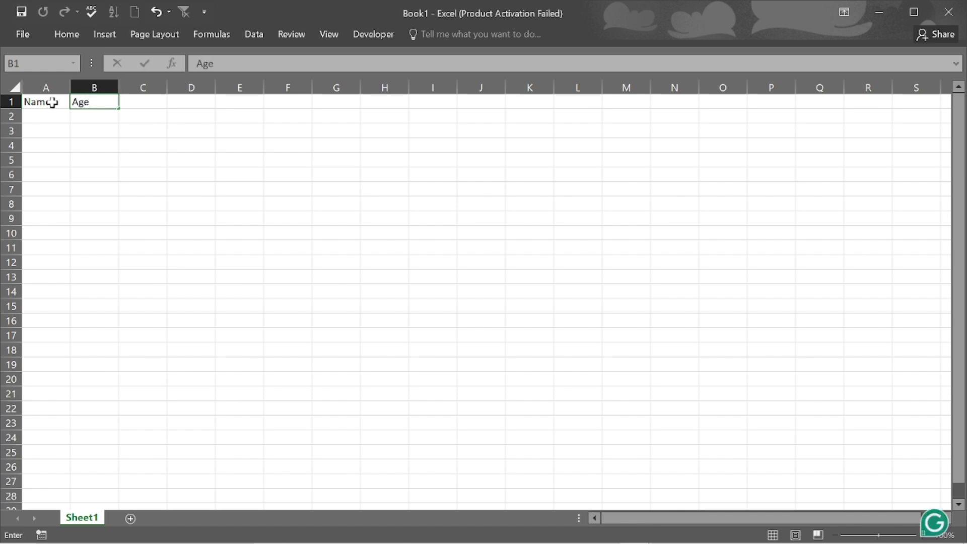
key("Tab")
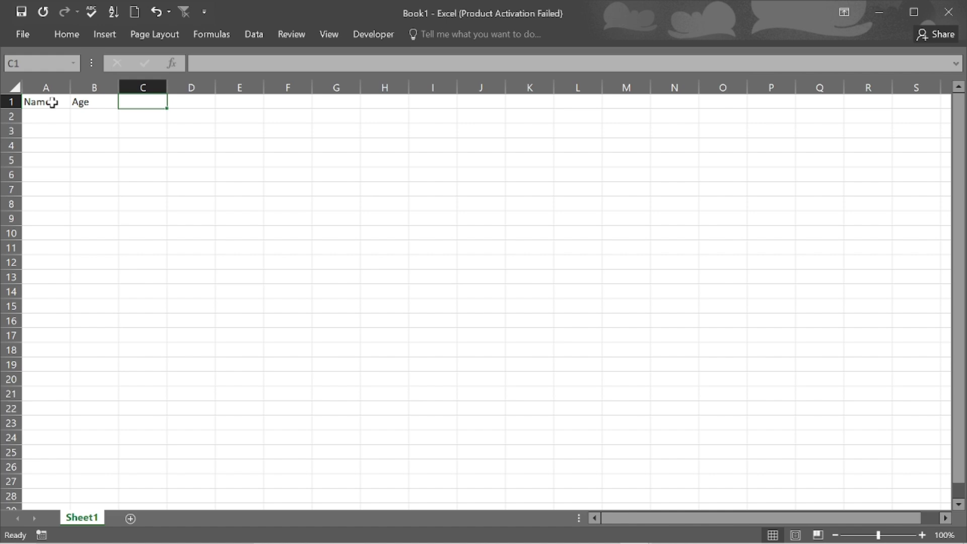
type("Locat")
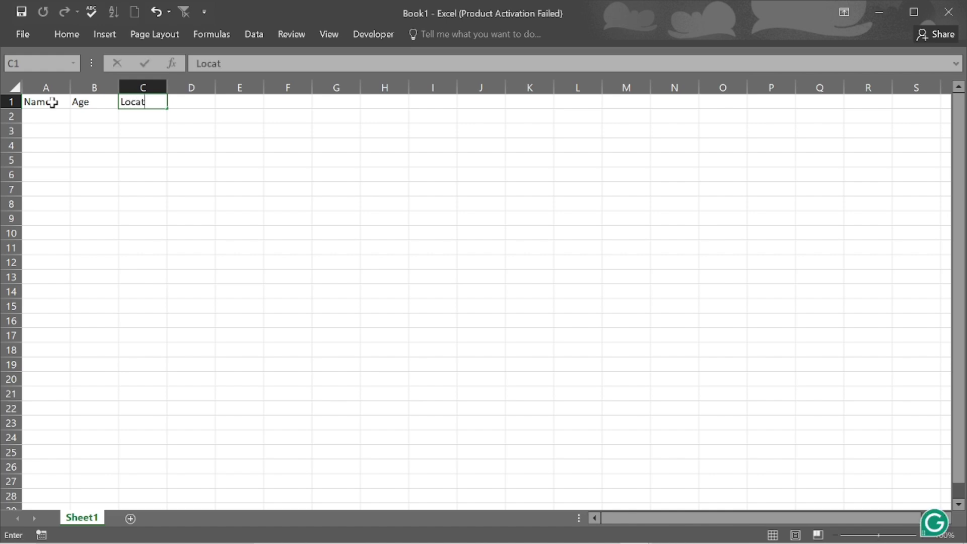
type("uio")
key("BackSpace")
key("BackSpace")
key("BackSpace")
type("ion")
key("Return")
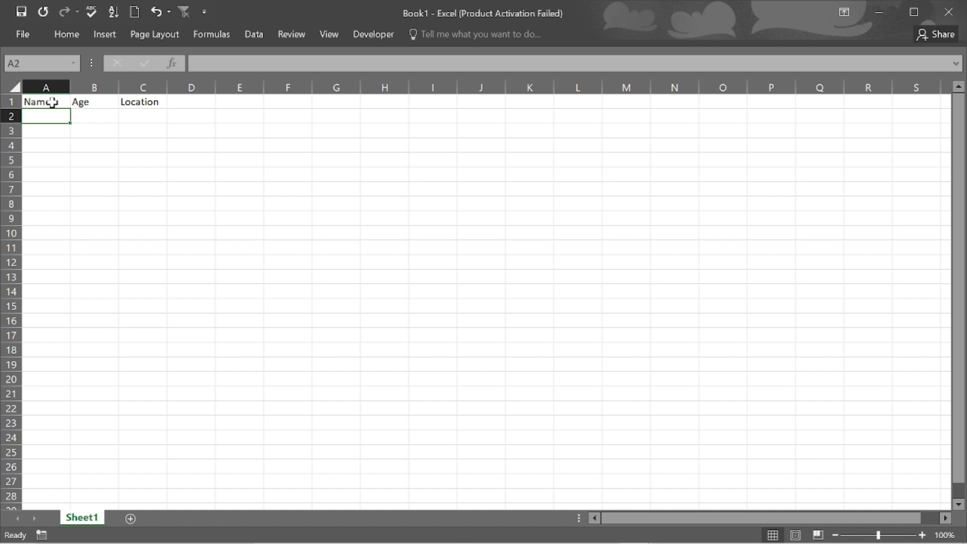
Replace the header in cell A1 with Month by editing the text within the cell
left_click(52, 102)
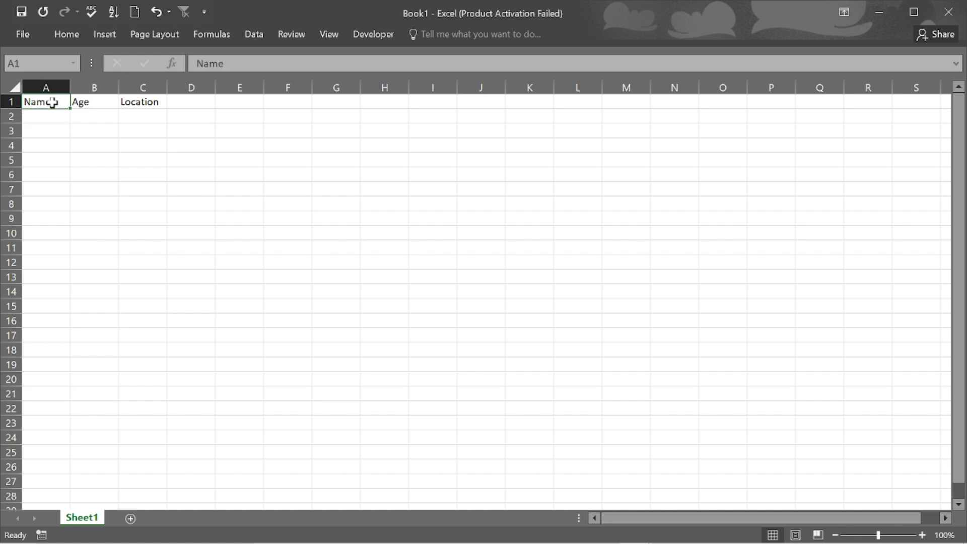
double_click(52, 103)
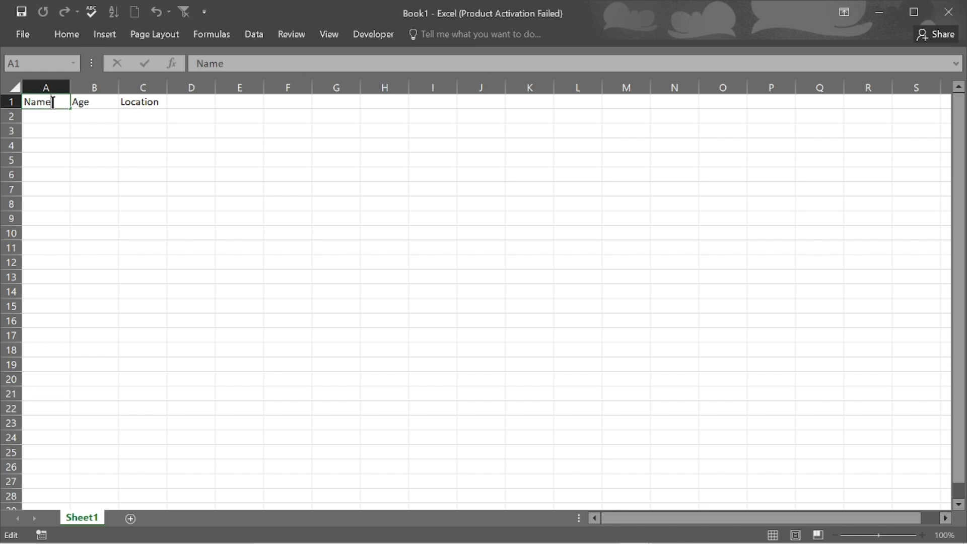
key("BackSpace")
key("BackSpace")
key("BackSpace")
key("BackSpace")
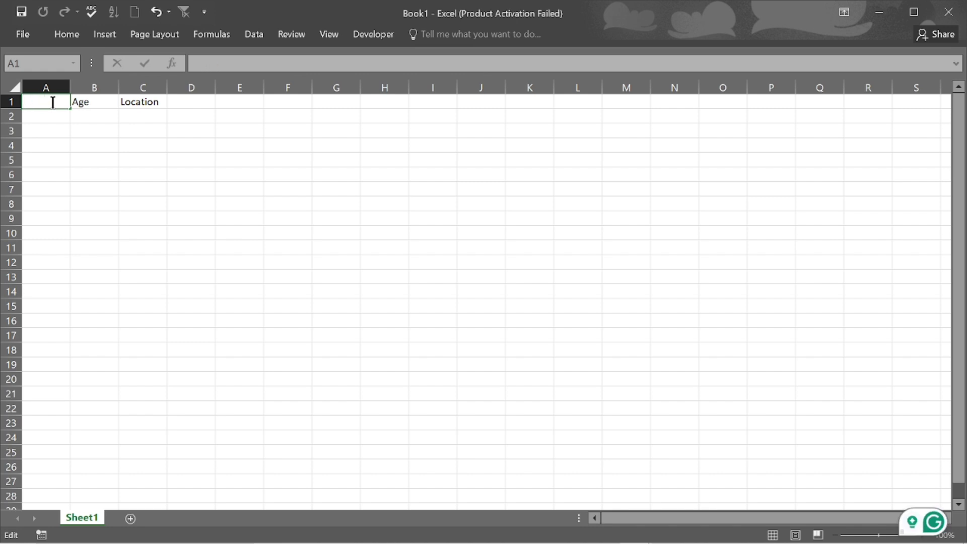
type("Month")
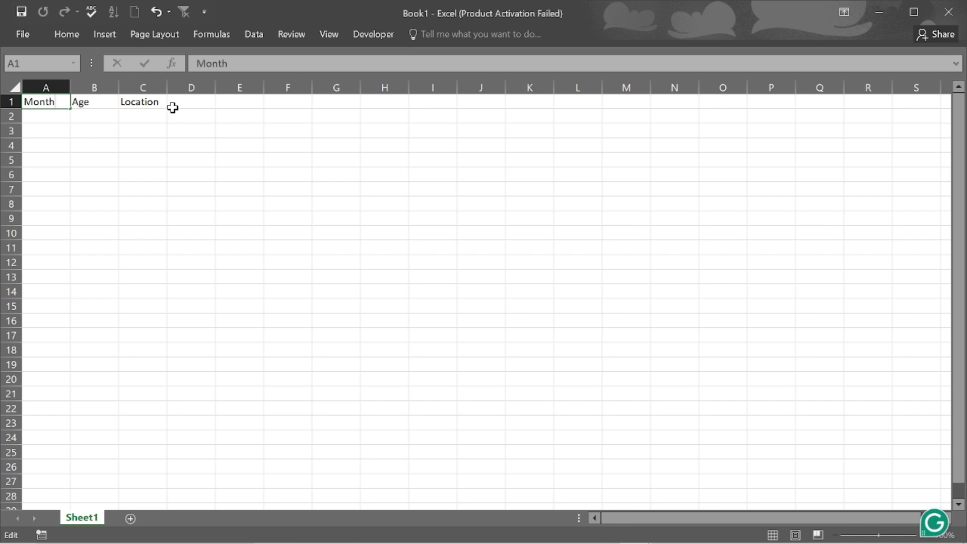
left_click(62, 114)
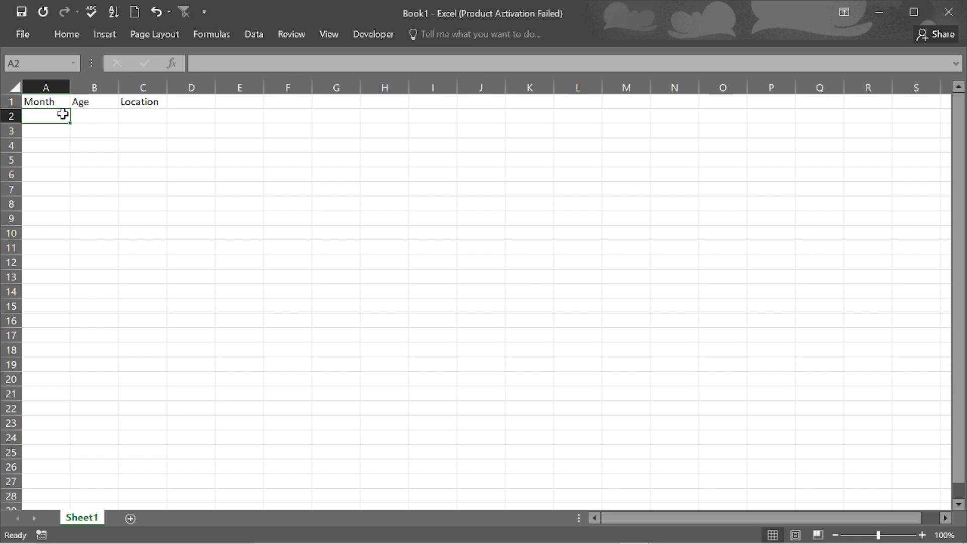
Enter the header Your Full Name in cell D1
left_click(192, 102)
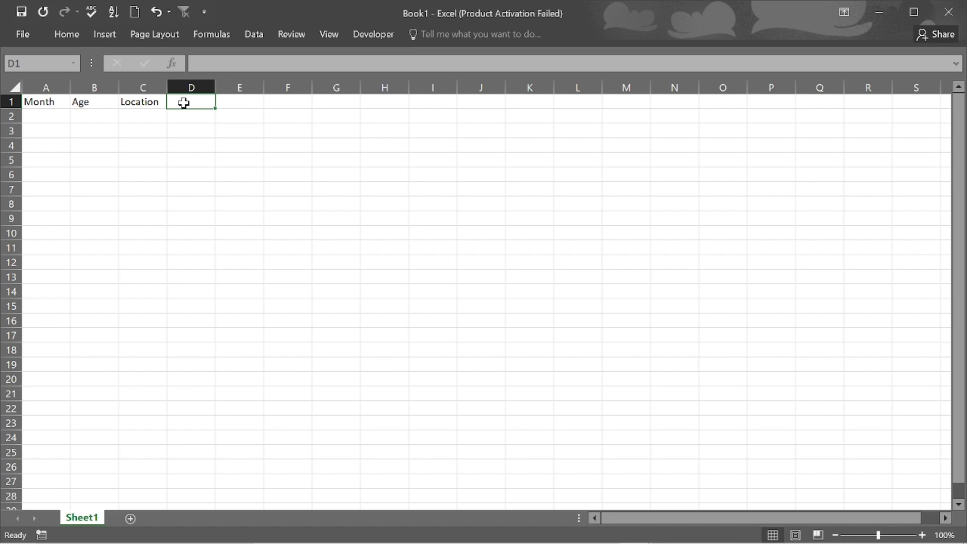
type("YO")
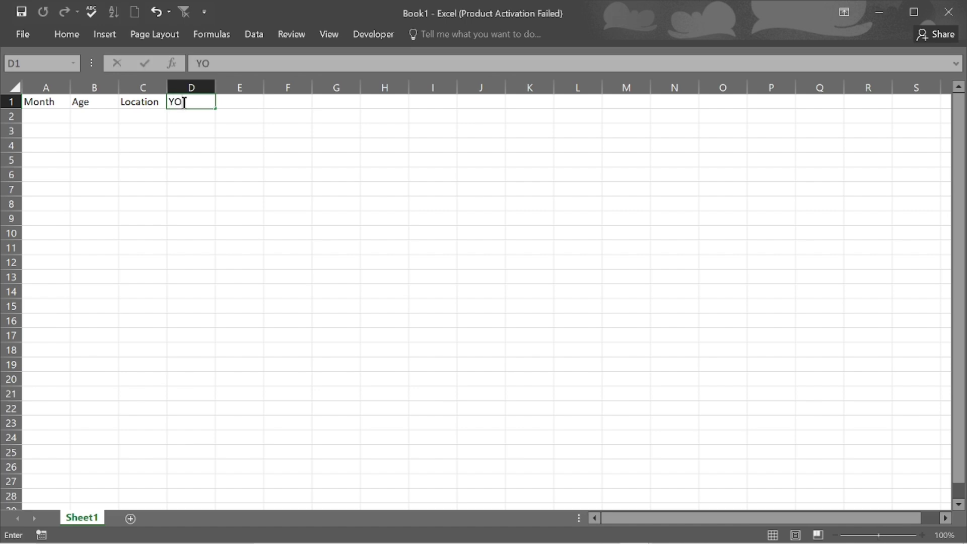
key("BackSpace")
type("our")
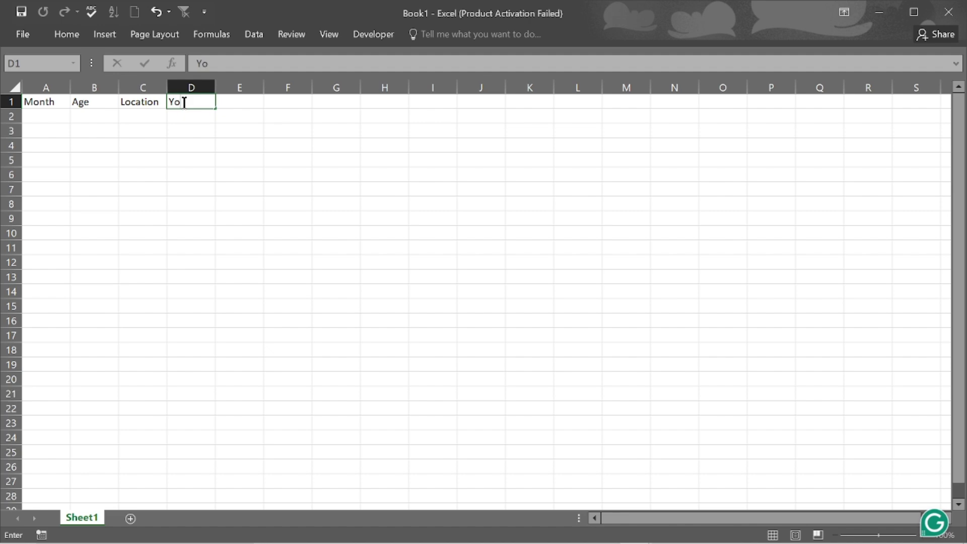
key("BackSpace")
type("r Full Name")
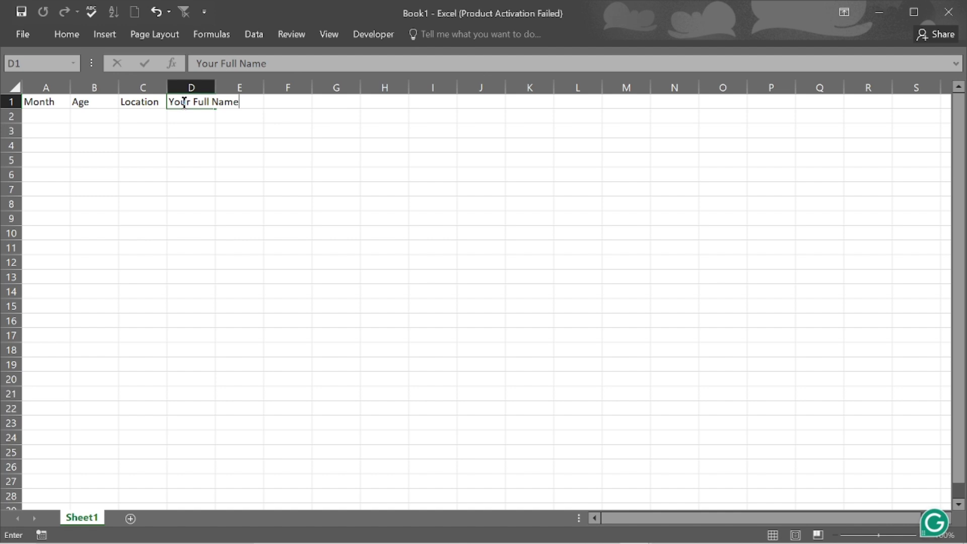
key("Return")
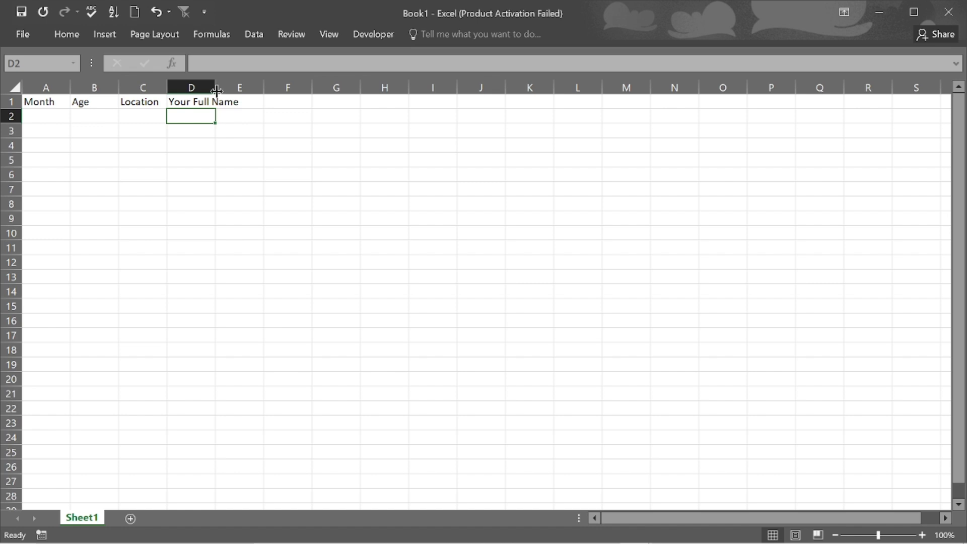
Try resizing column D by hand, wider and narrower, and by autofitting it to its header, and undo the autofit
left_click_drag(215, 90, 246, 90)
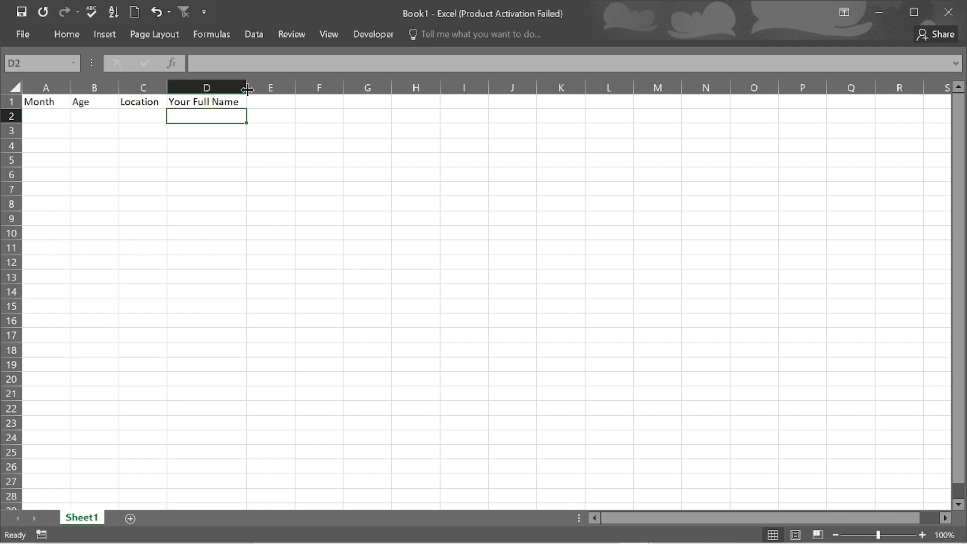
left_click_drag(247, 90, 219, 90)
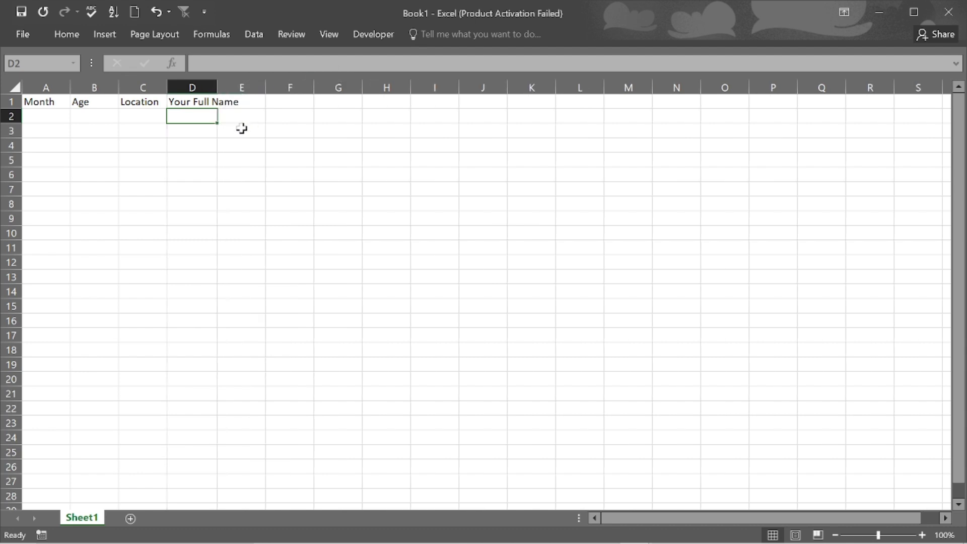
double_click(217, 88)
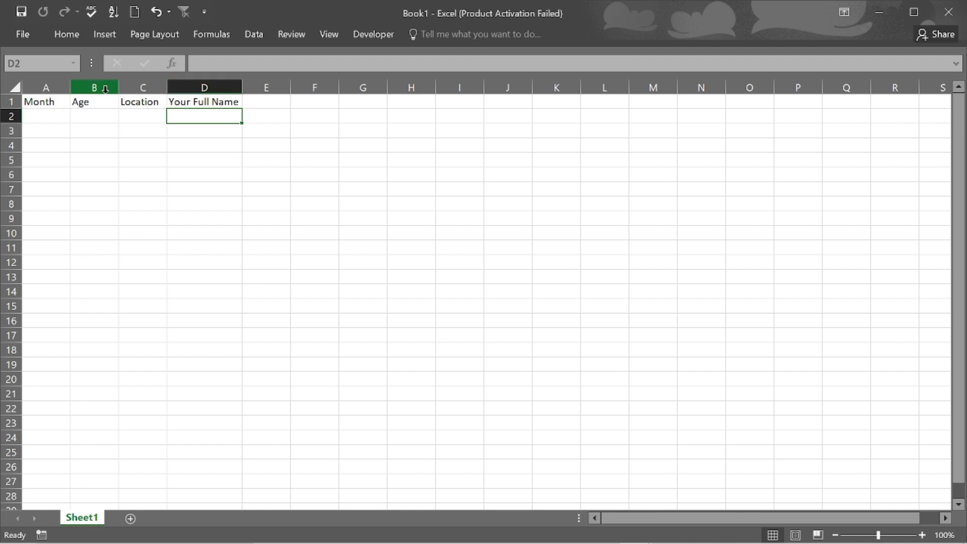
key("ctrl+z")
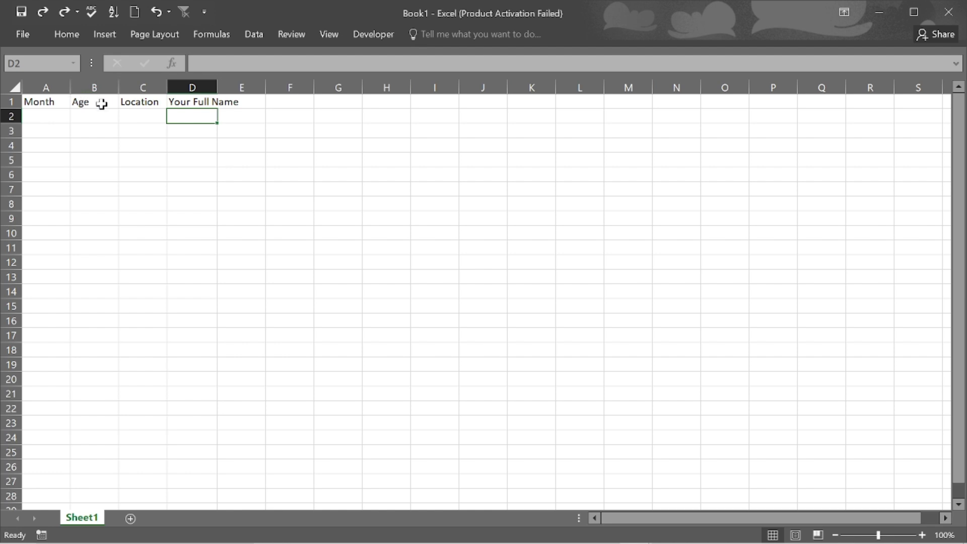
Narrow column B, and autofit the widths of all columns in the sheet to their contents
left_click_drag(119, 89, 89, 88)
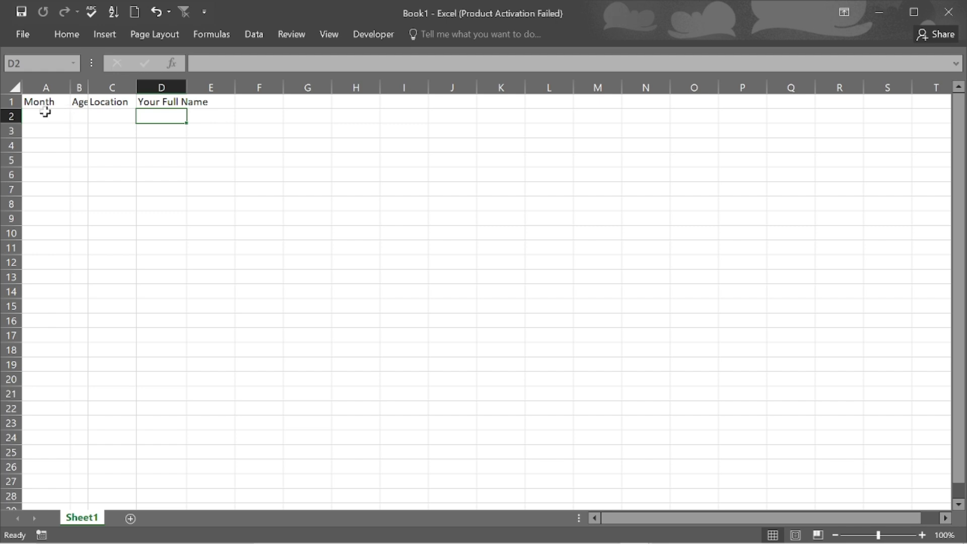
left_click(13, 86)
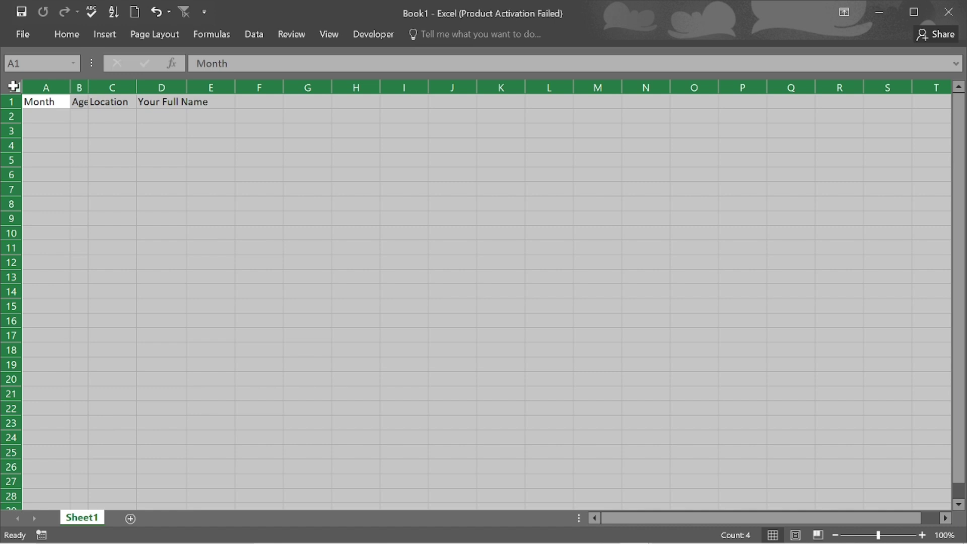
double_click(70, 89)
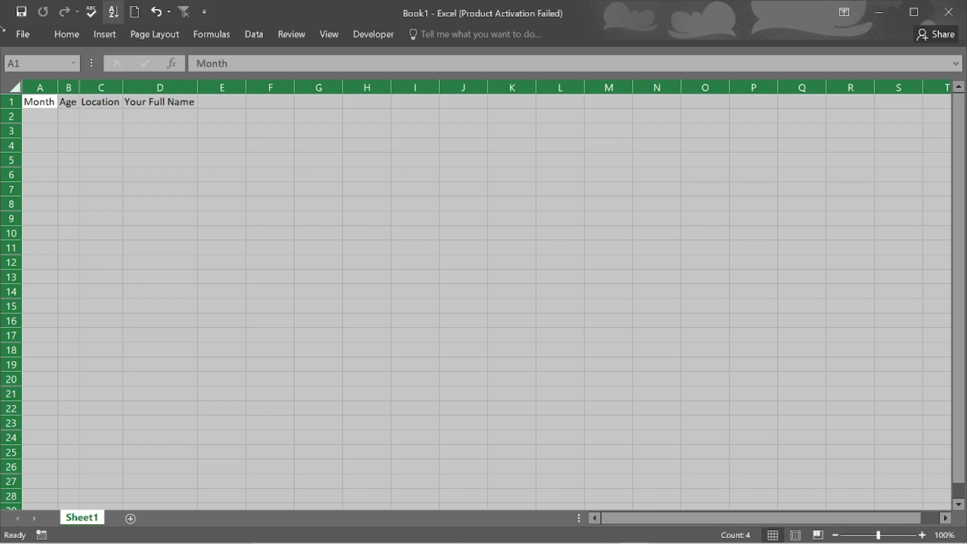
left_click(66, 145)
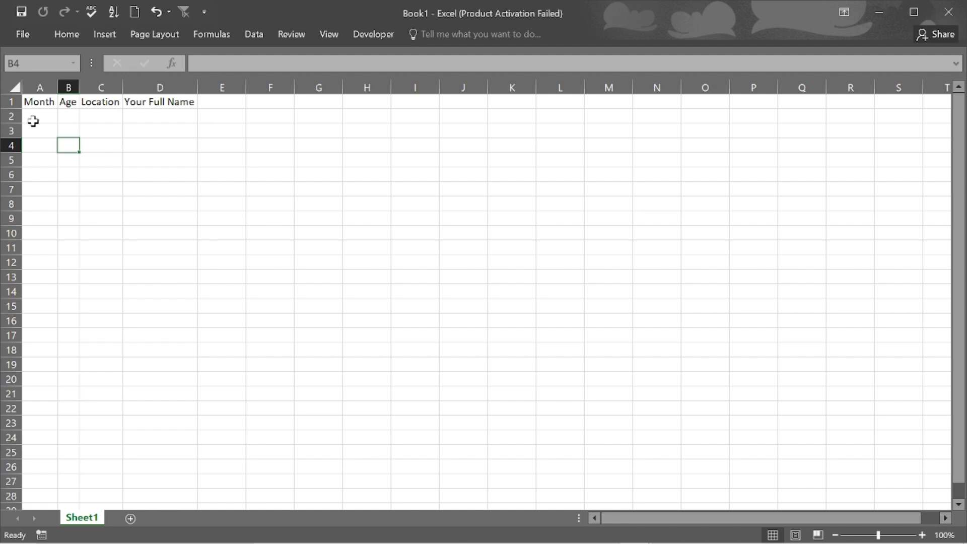
left_click(14, 86)
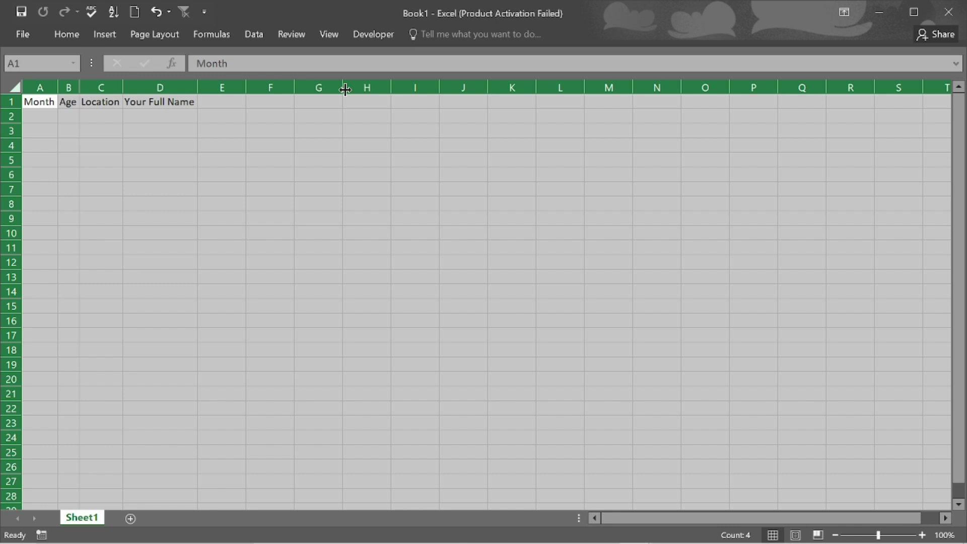
left_click(232, 163)
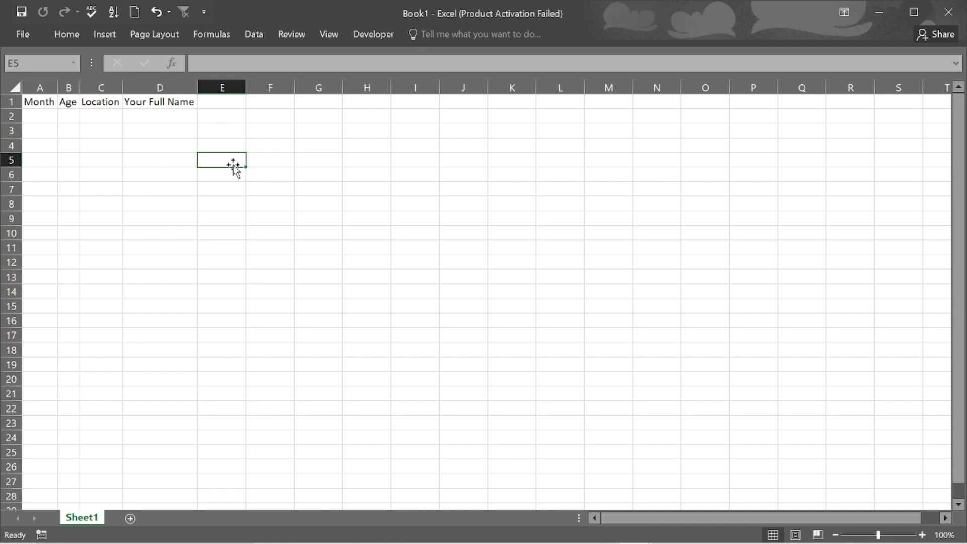
Insert a blank column before the Your Full Name column
left_click(156, 88)
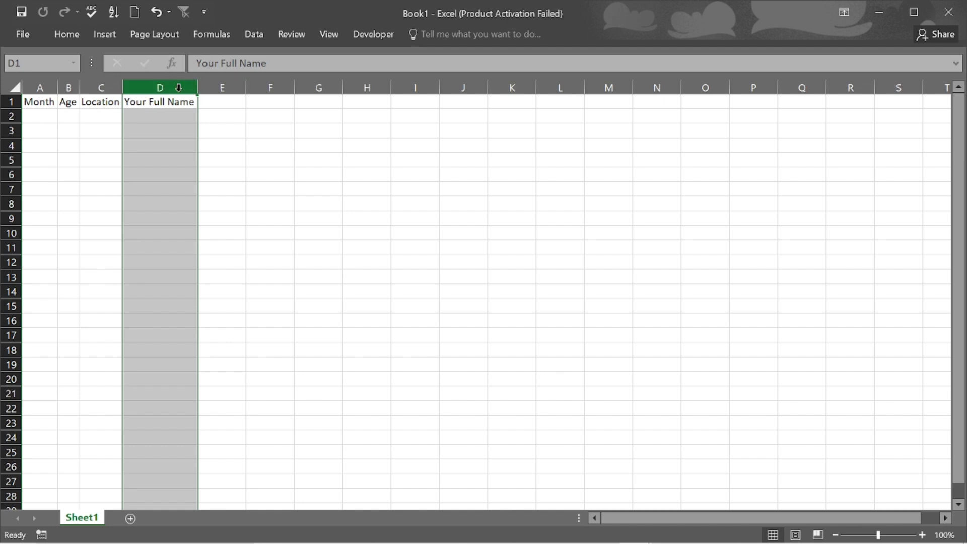
right_click(179, 89)
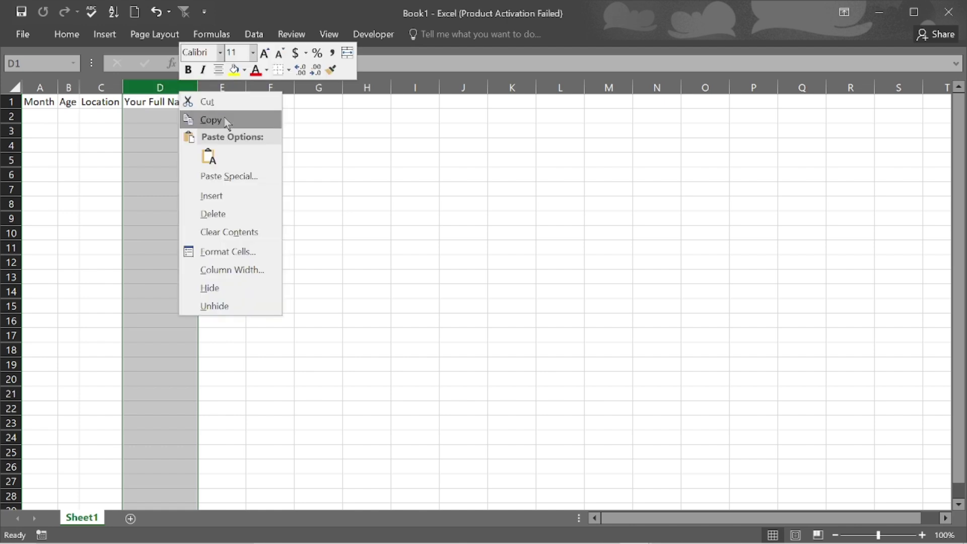
left_click(222, 198)
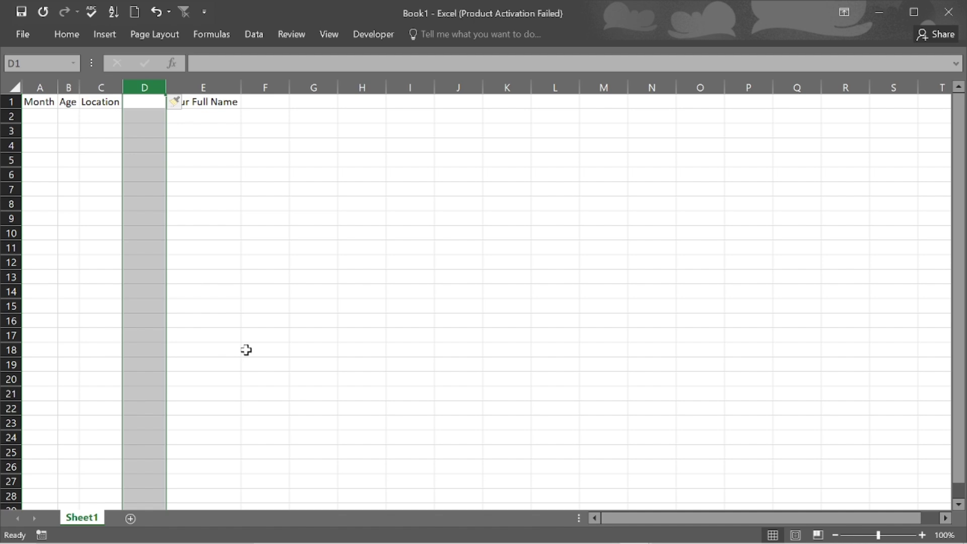
Switch to the indian_startup_funding_Lab2.xlsx workbook, insert a blank row above row 3, and undo the insertion
key("alt+Tab")
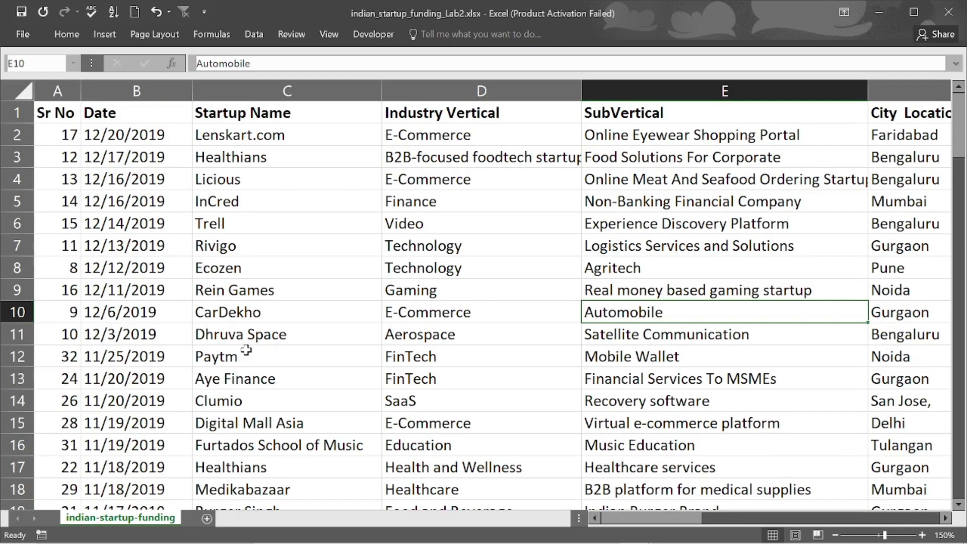
left_click(17, 159)
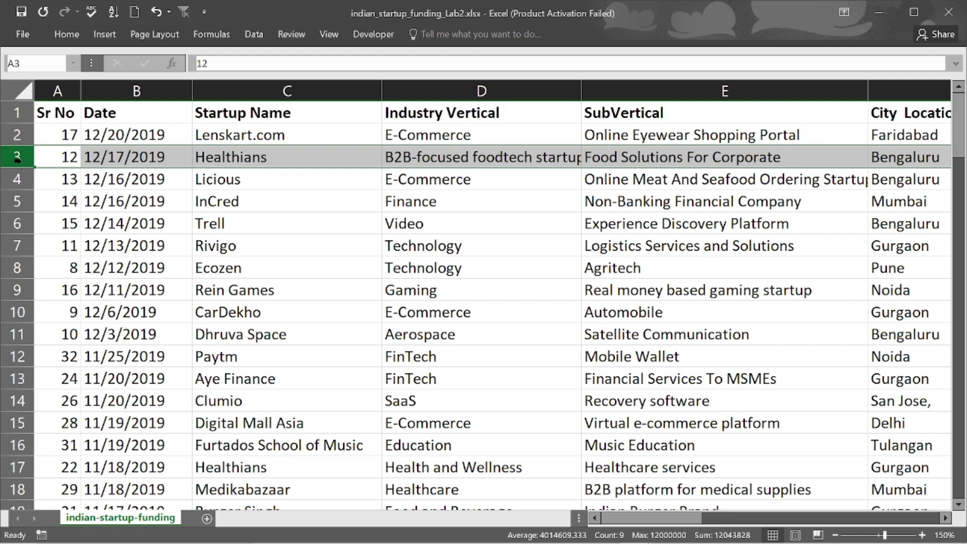
right_click(17, 160)
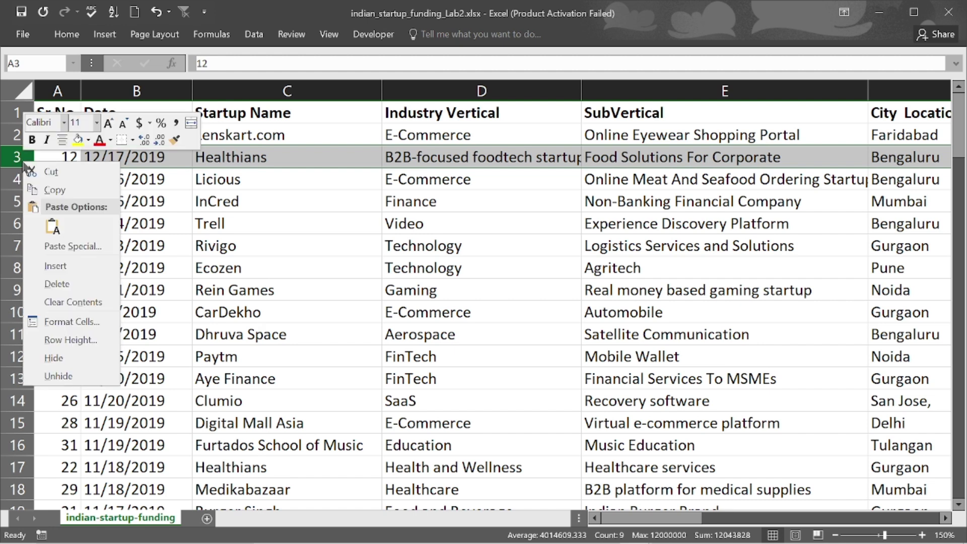
left_click(63, 268)
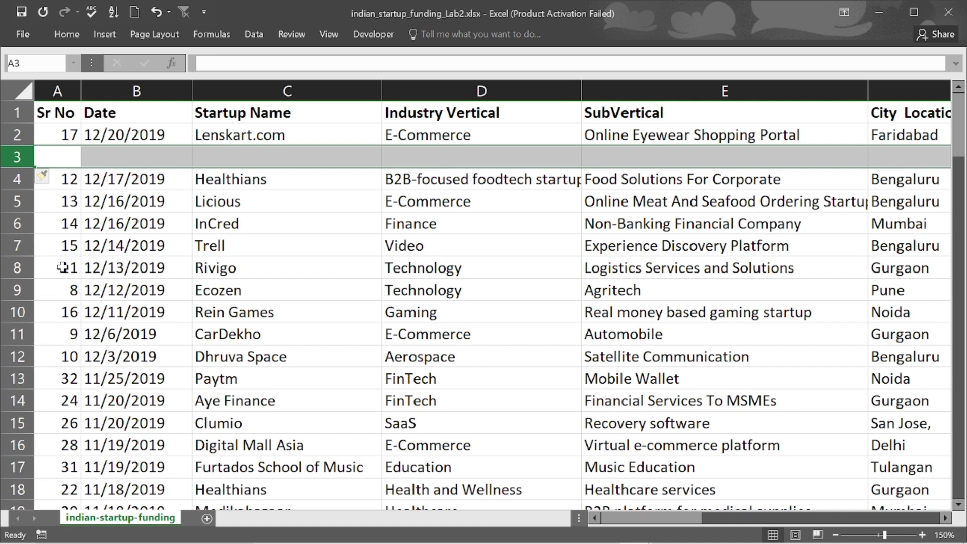
key("ctrl+z")
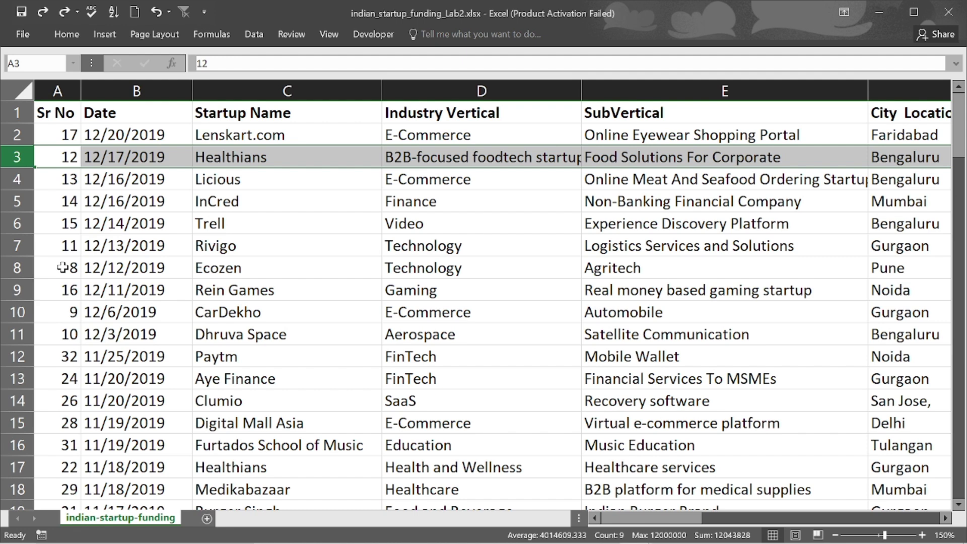
Look through the open workbooks Other-Company-Products.xlsx, Book2 and indian_startup_funding_Lab2.xlsx by switching between their windows
key("alt+Tab")
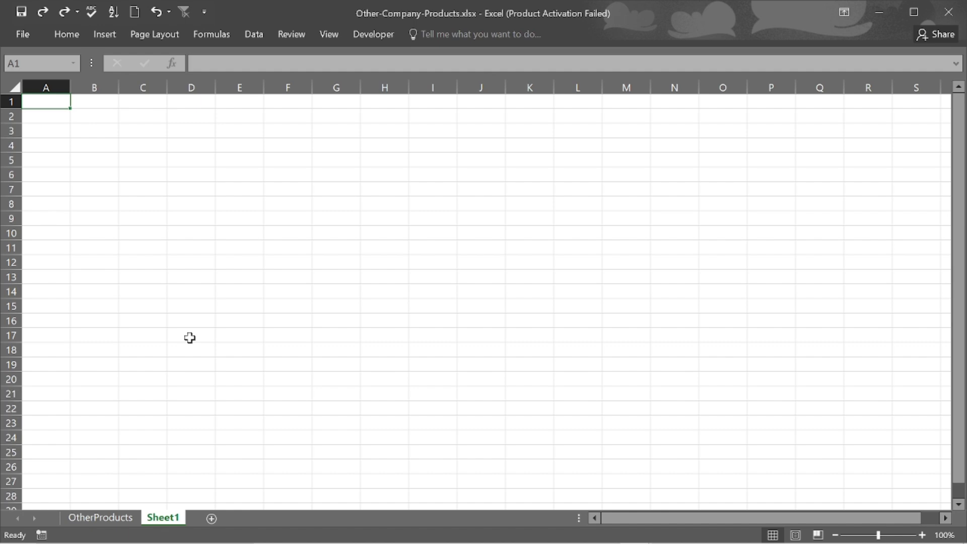
key("alt+Tab")
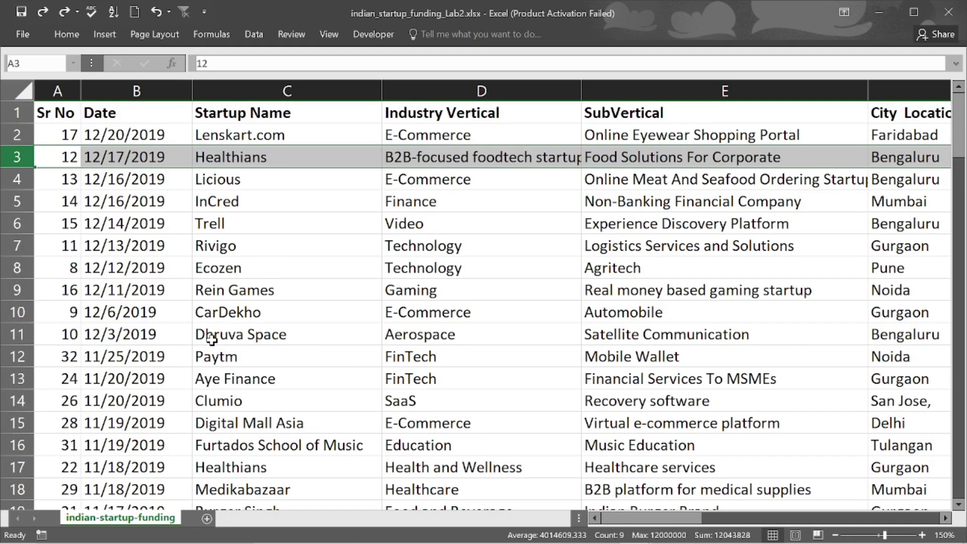
key("alt+Tab")
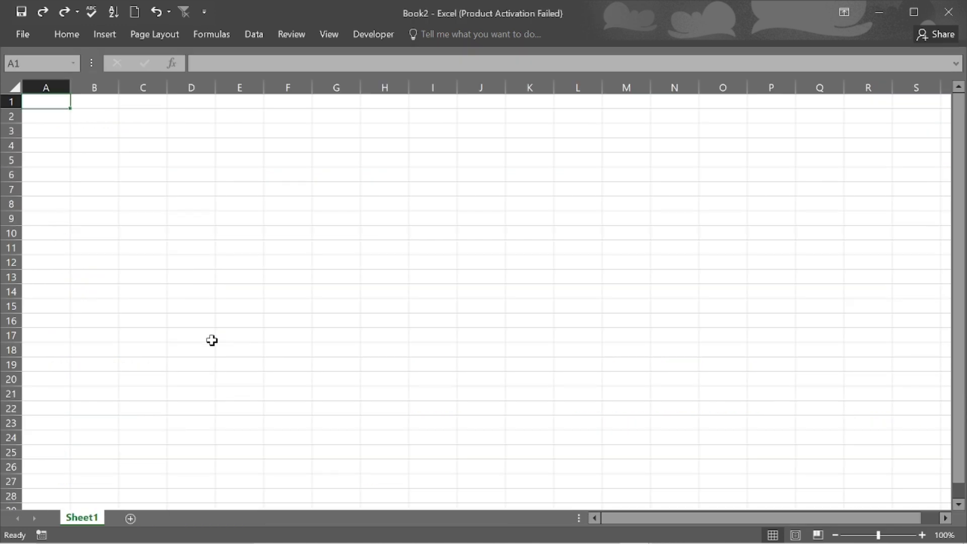
scroll(118, 300, "down", 3)
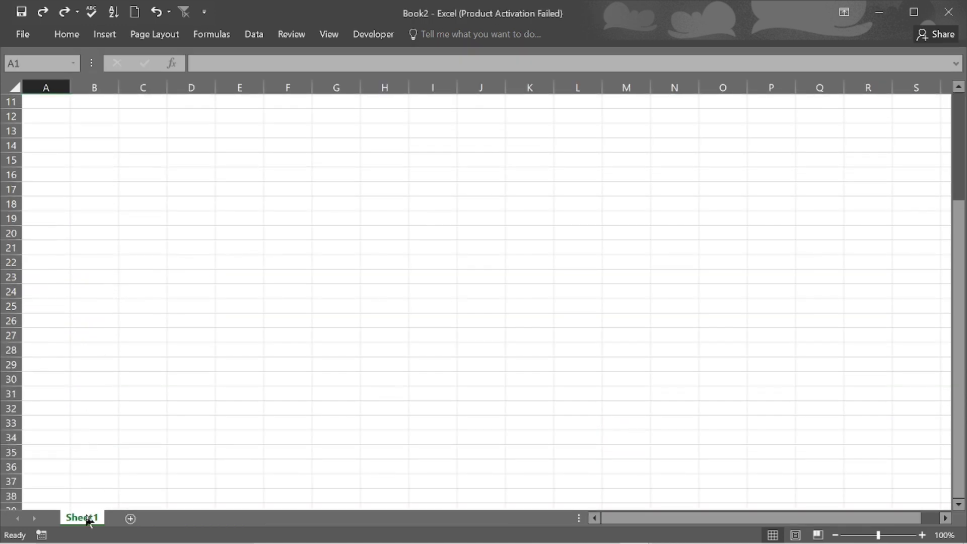
scroll(183, 357, "up", 3)
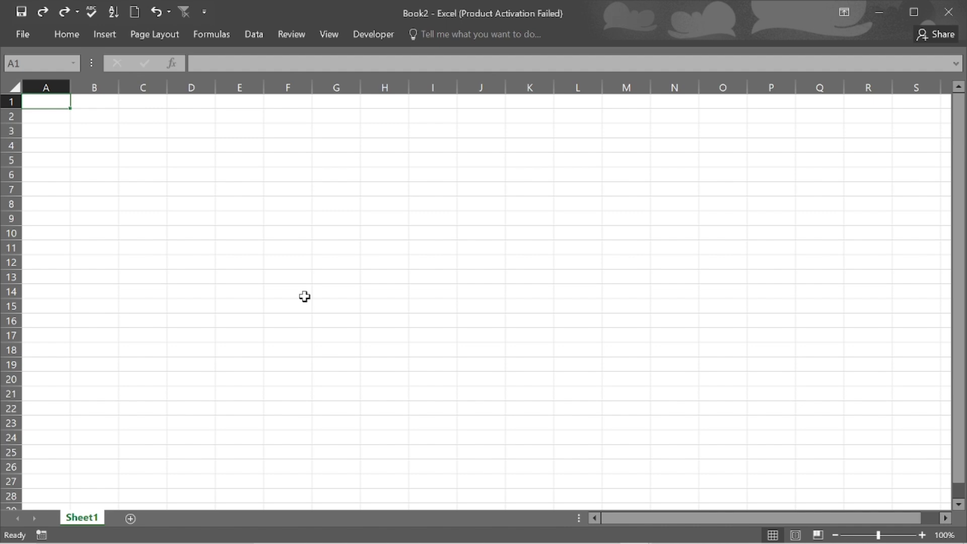
key("alt+Tab")
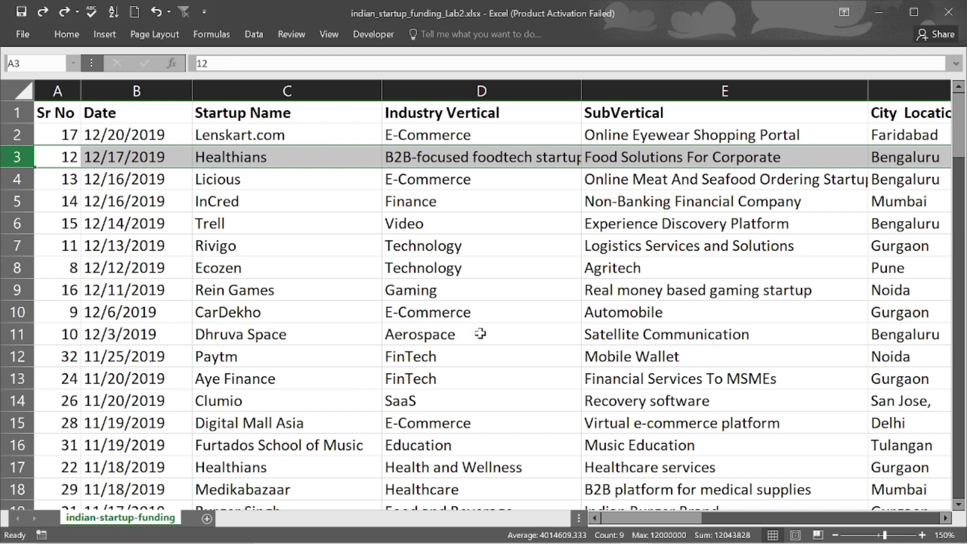
Switch back to the Book1 workbook and enter the header Email in cell D1
key("alt+Tab")
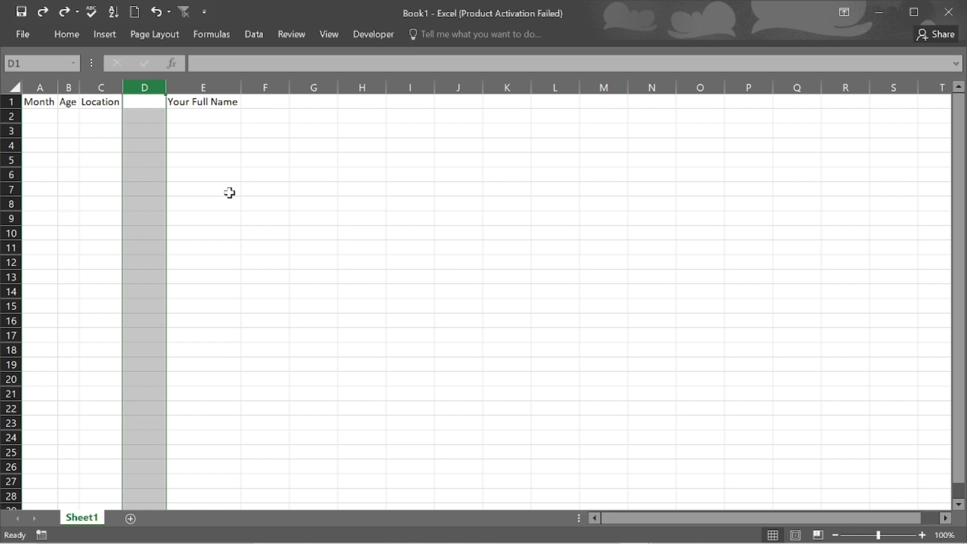
left_click(137, 102)
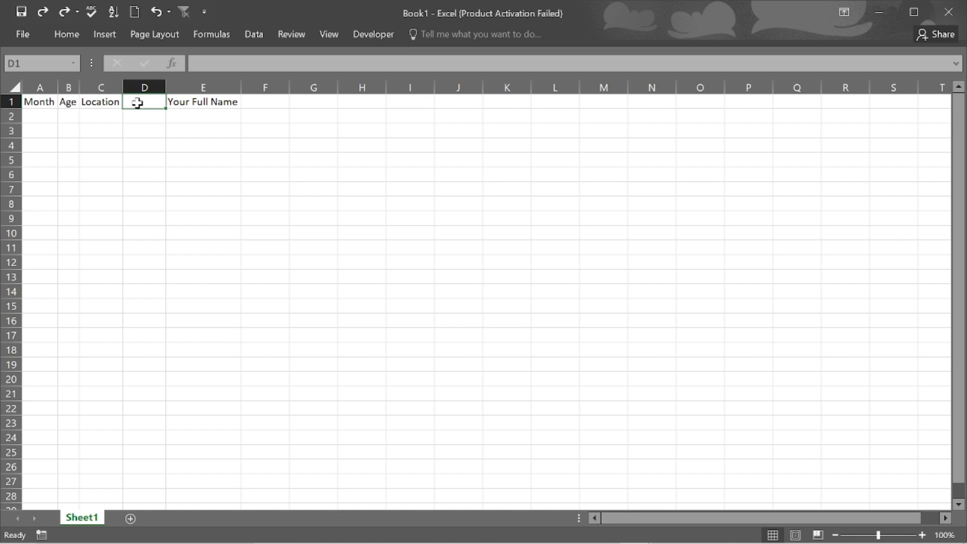
type("Email")
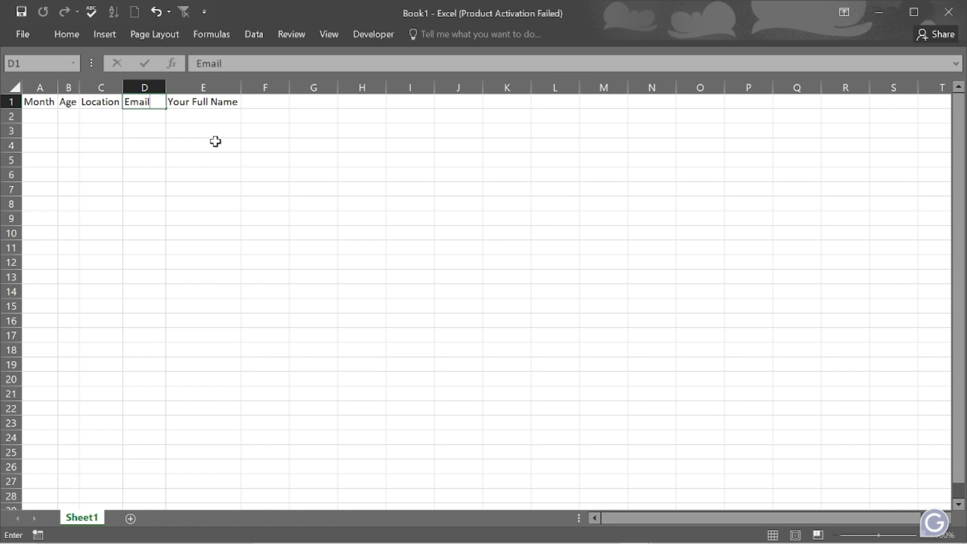
key("Return")
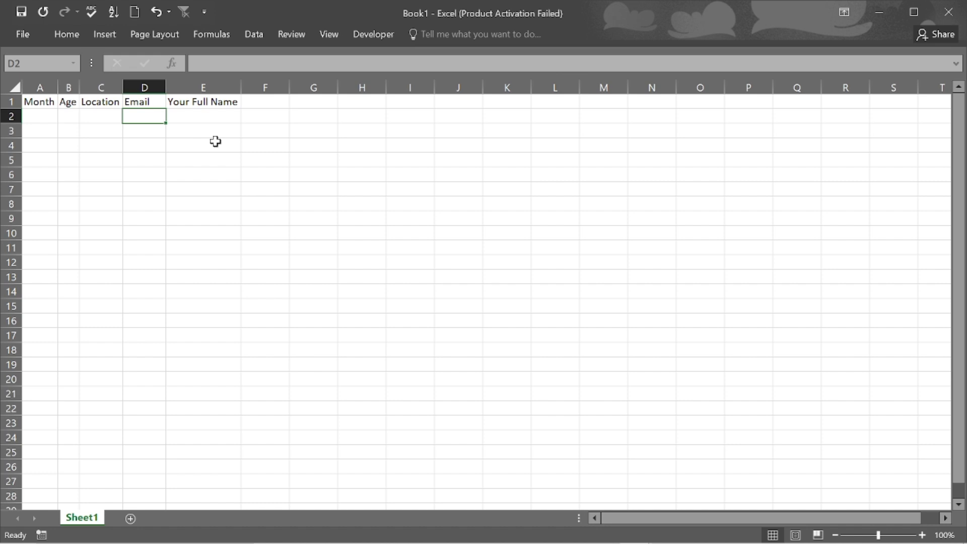
Replace the header in cell E1 with Full Name by overwriting the whole cell
left_click(195, 104)
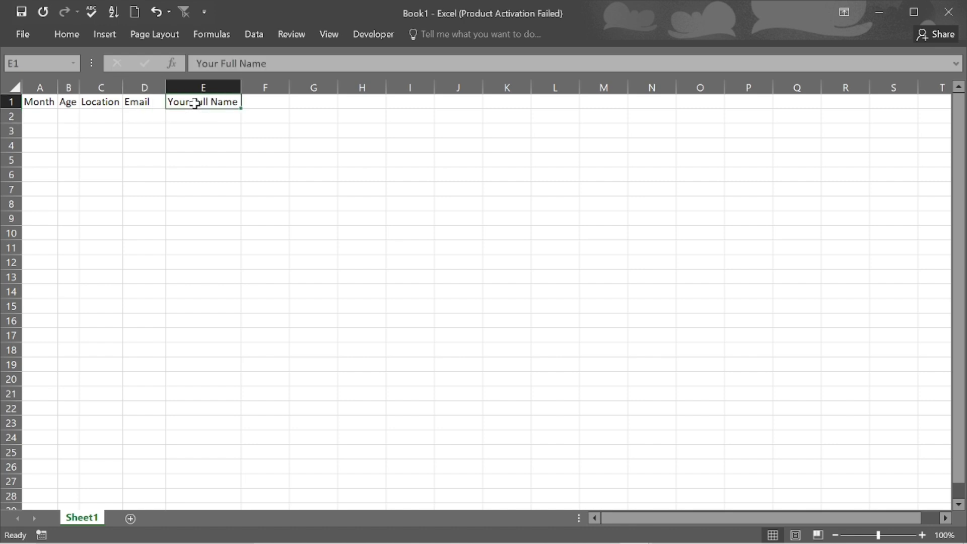
type("F")
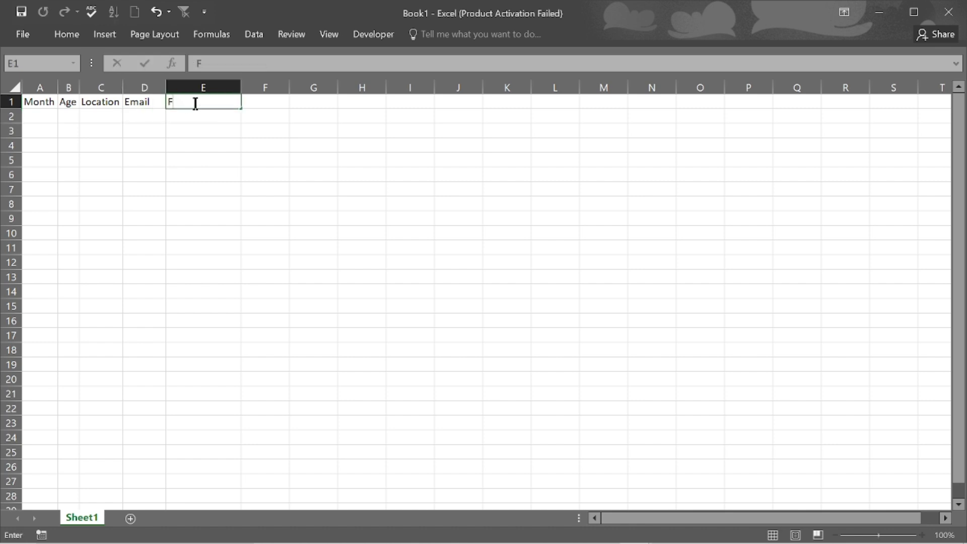
type("ull")
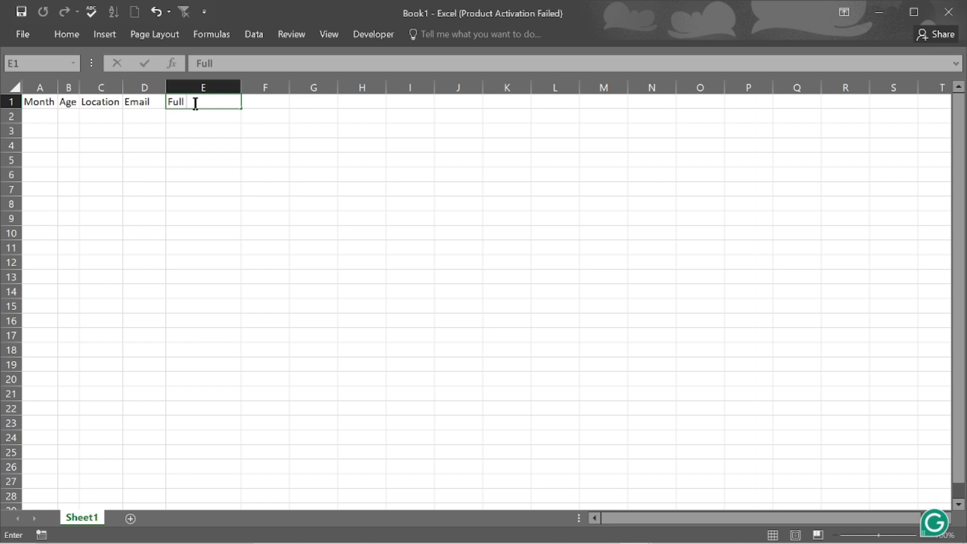
type(" Name")
key("Return")
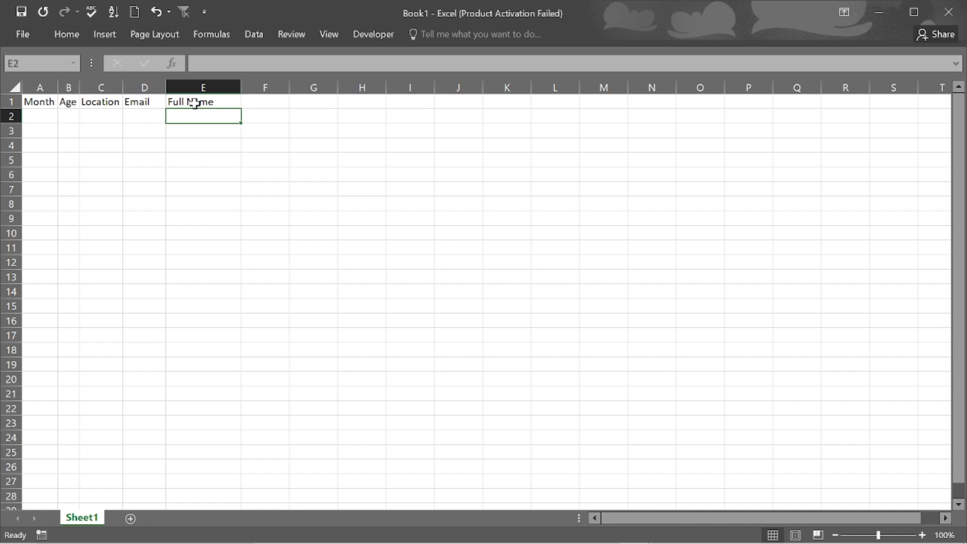
Open the text in cell E1 for in-cell editing and leave edit mode
left_click(204, 103)
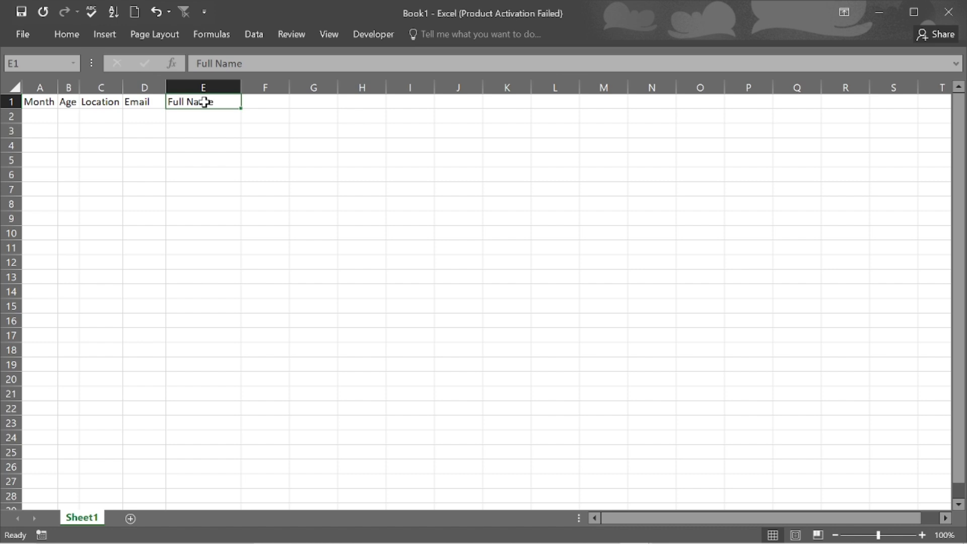
double_click(204, 103)
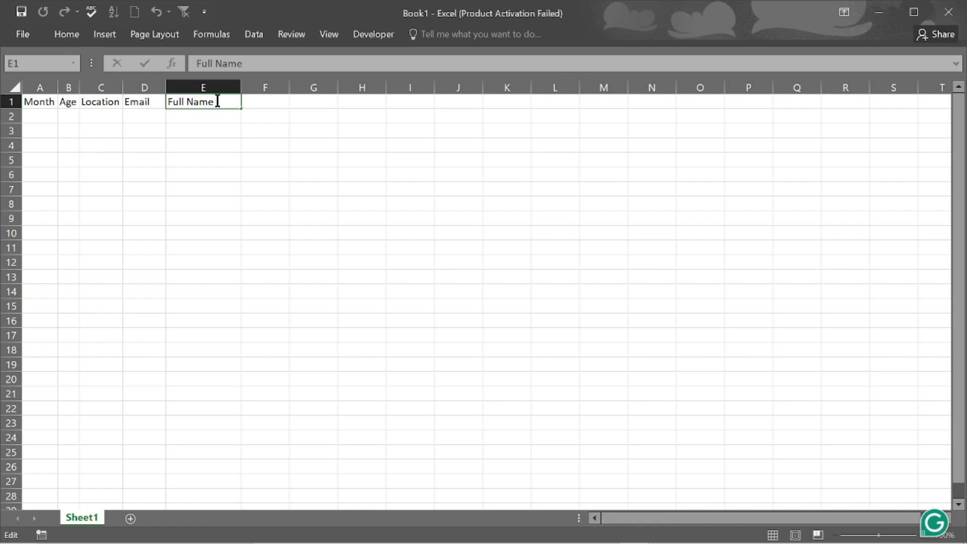
key("Return")
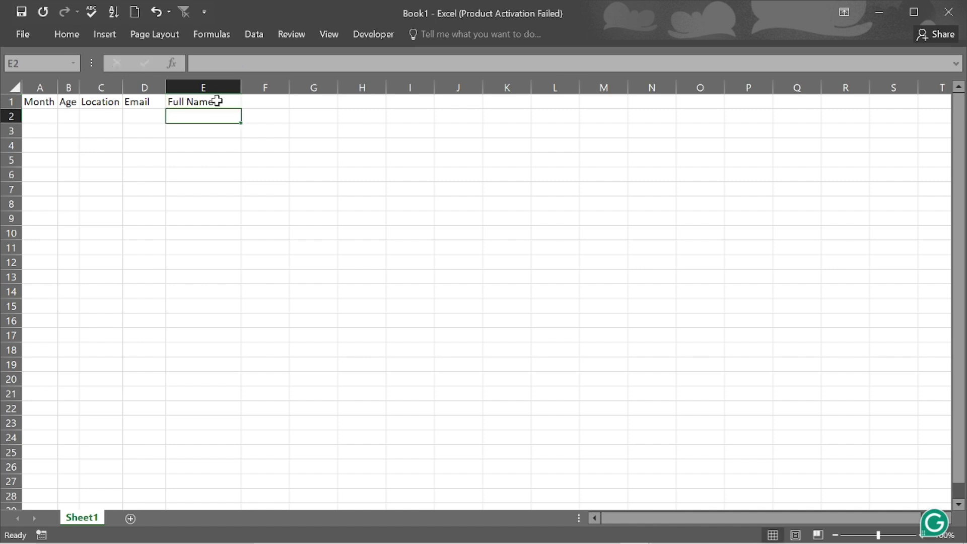
Edit the header in cell C1 to read Locations and autofit the width of column C
double_click(111, 103)
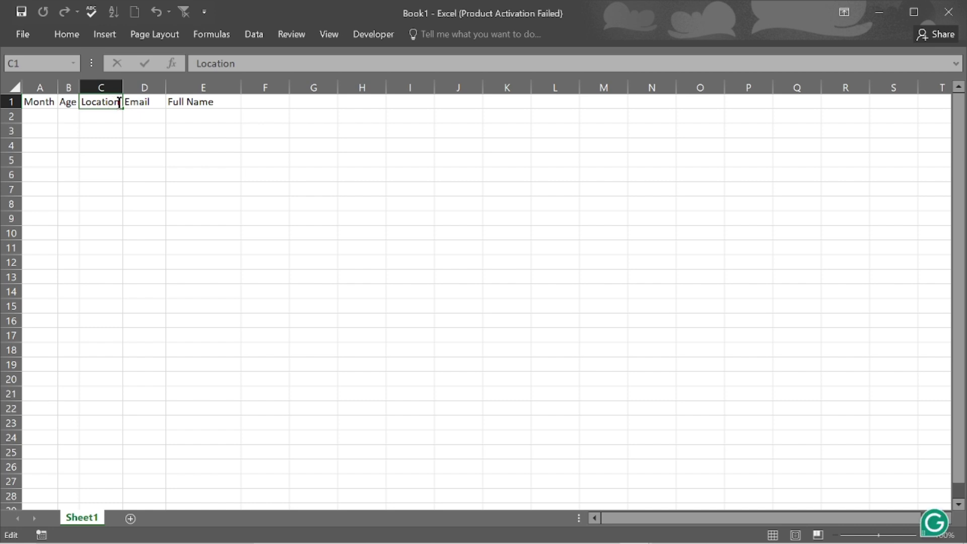
type("s")
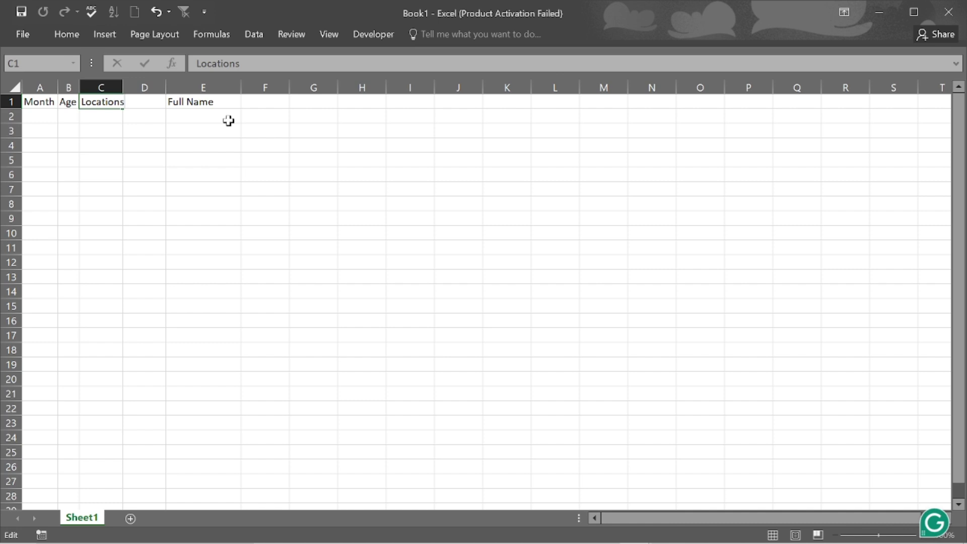
key("Return")
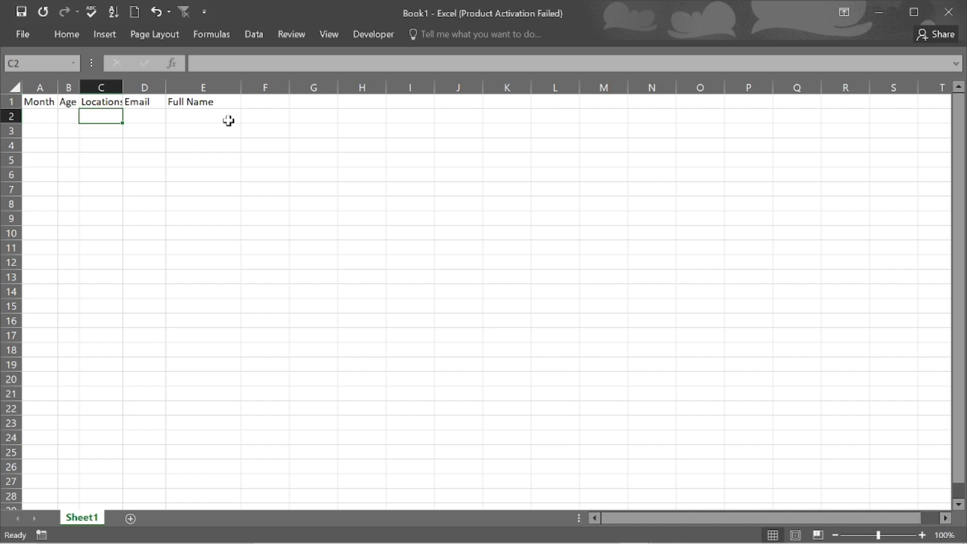
double_click(123, 89)
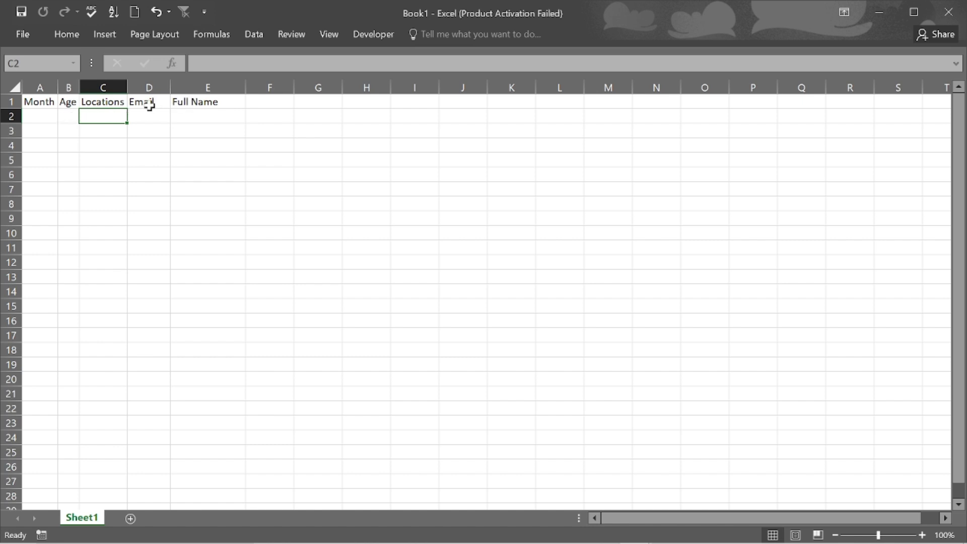
Remove the final s from the header in cell C1 through the formula bar so it reads Location
left_click(112, 102)
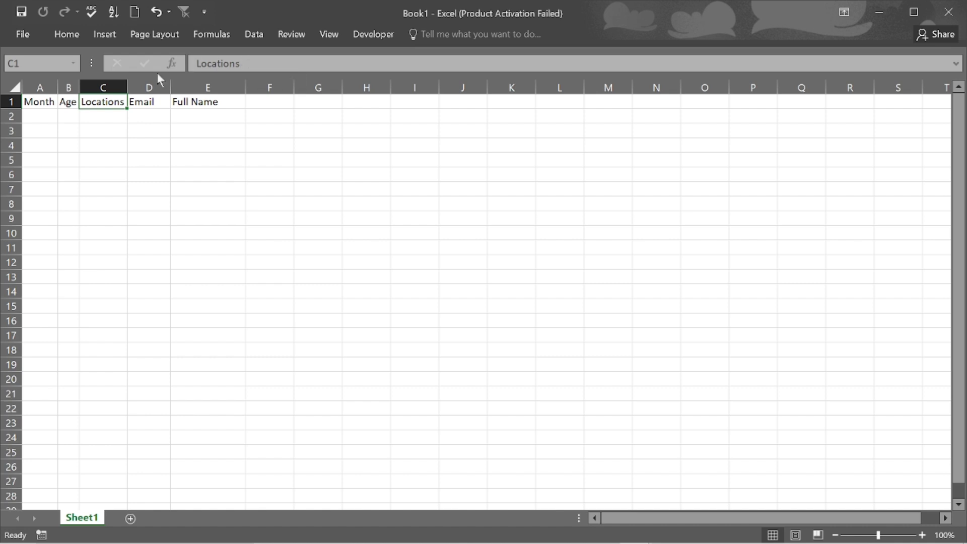
left_click(249, 64)
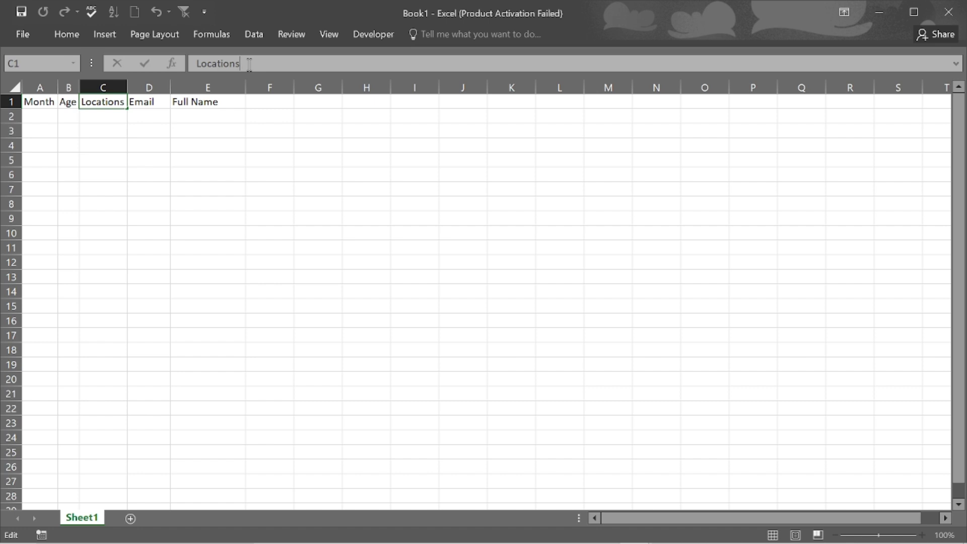
key("BackSpace")
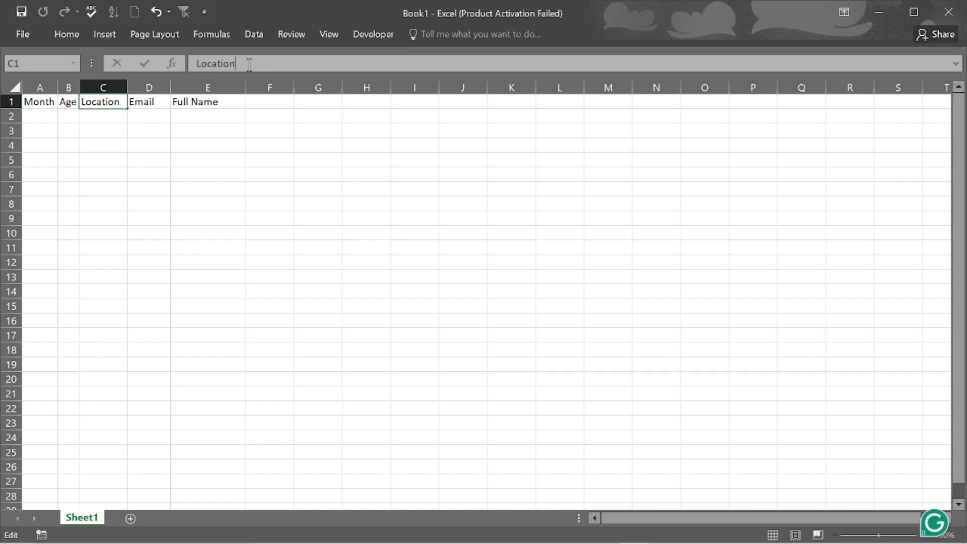
key("Return")
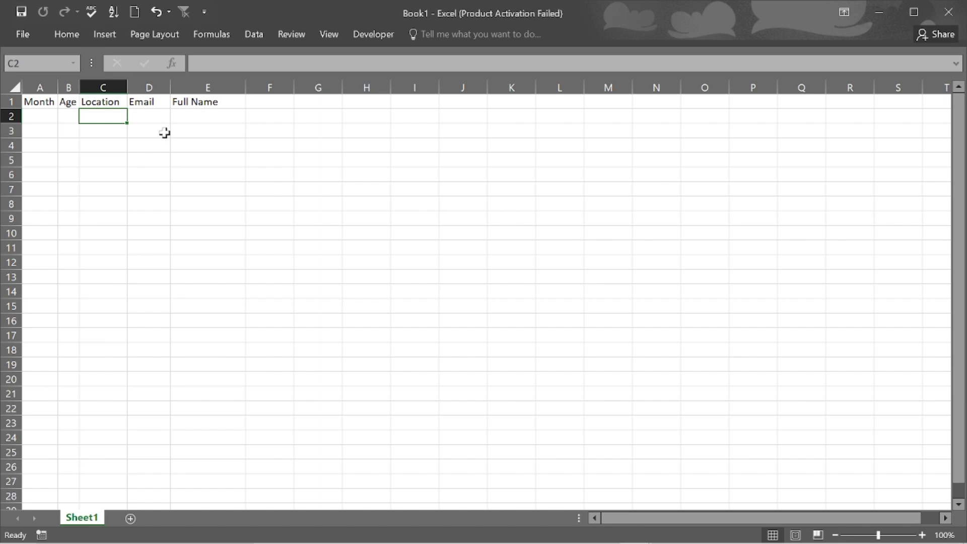
Open the headers in cells E1 and C1 for in-cell editing and leave edit mode without editing them
left_click(206, 102)
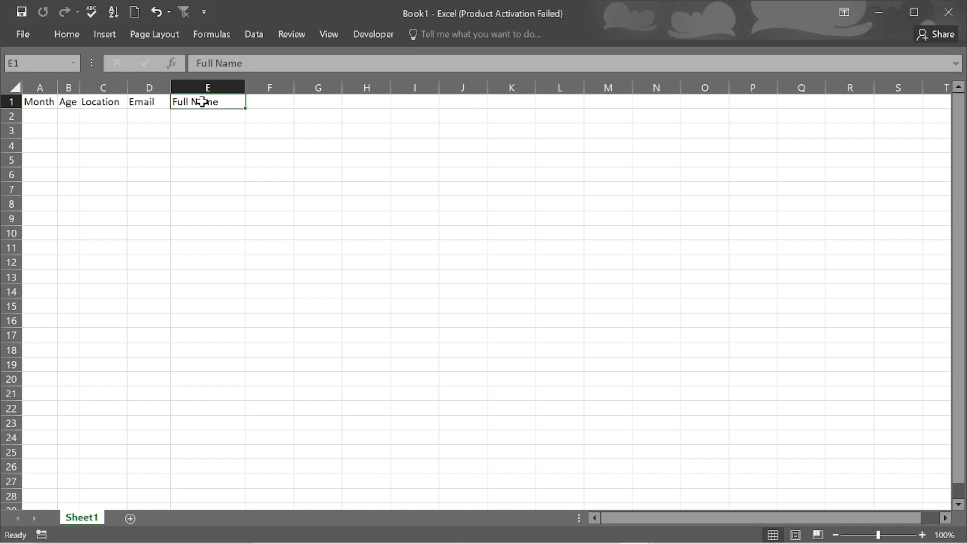
double_click(203, 102)
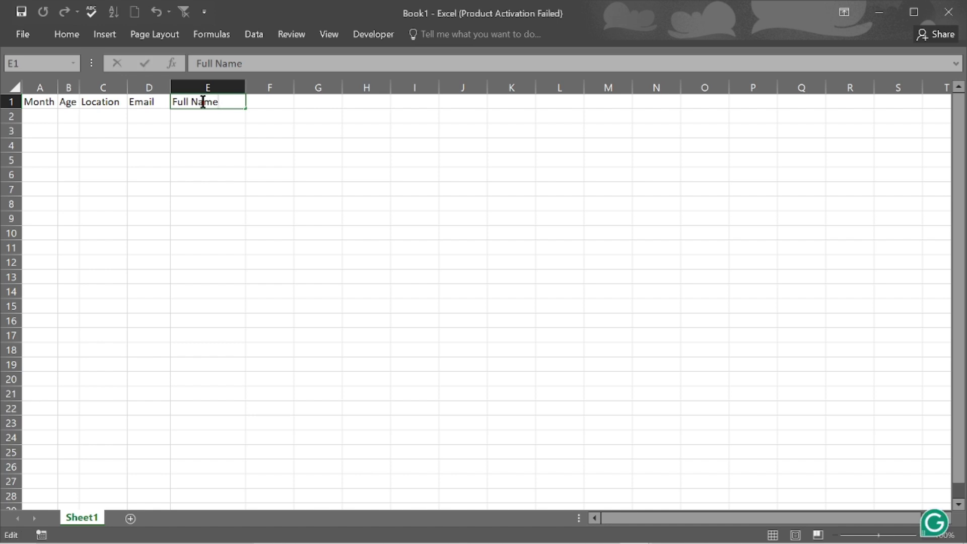
double_click(106, 102)
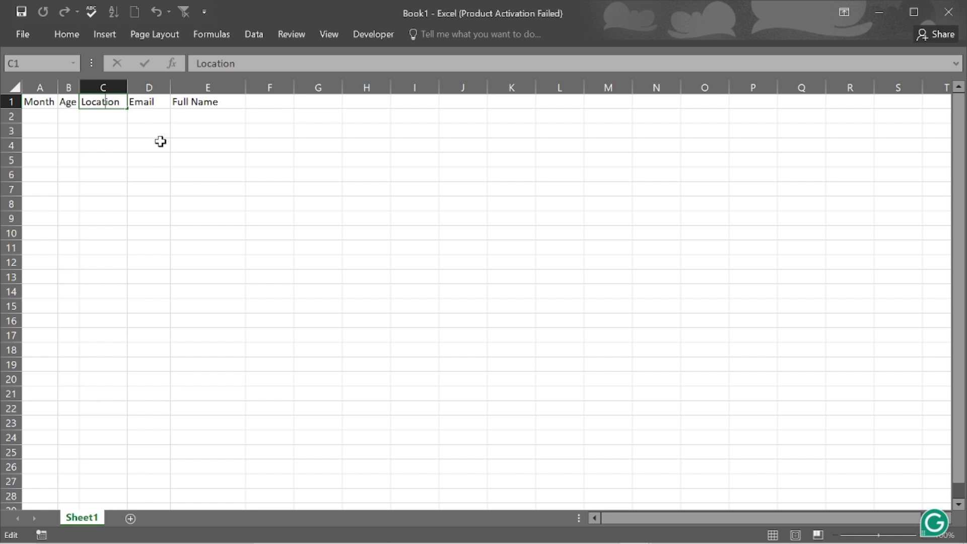
left_click(270, 132)
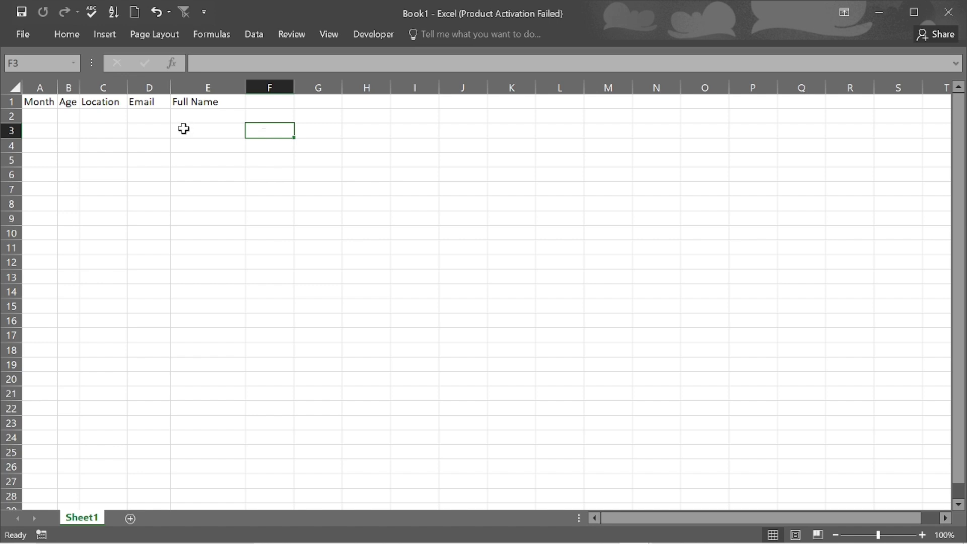
Enter Jan, Feb and March under the Month header in cells A2 to A4
left_click(43, 119)
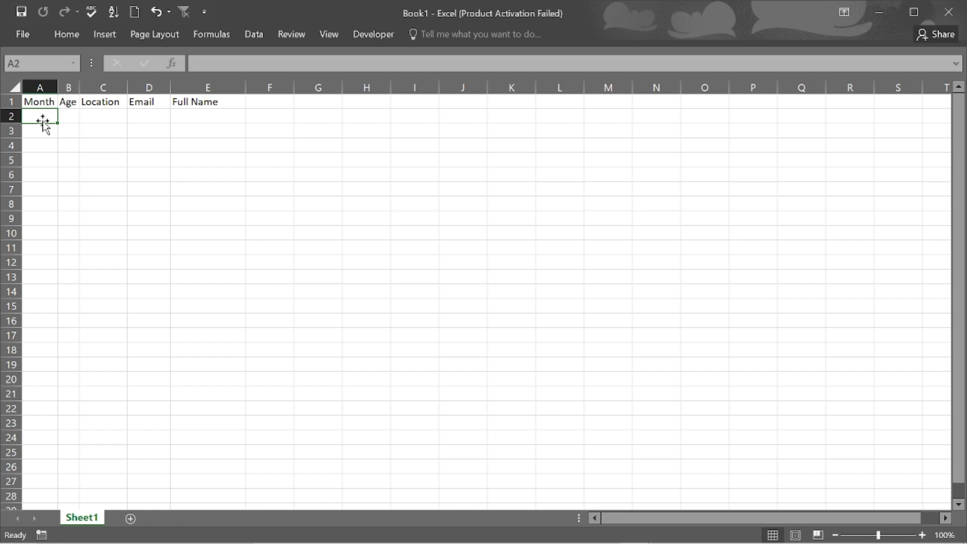
type("Jan")
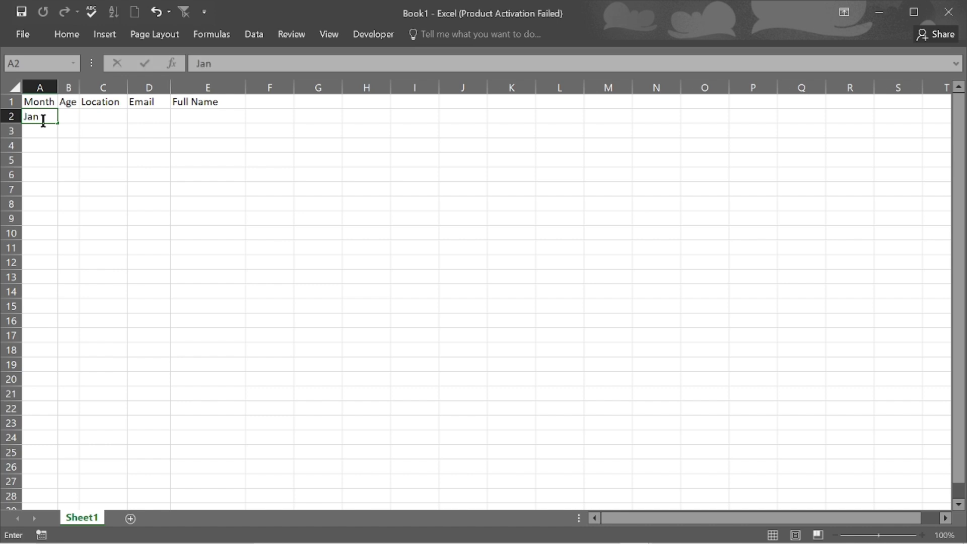
key("Return")
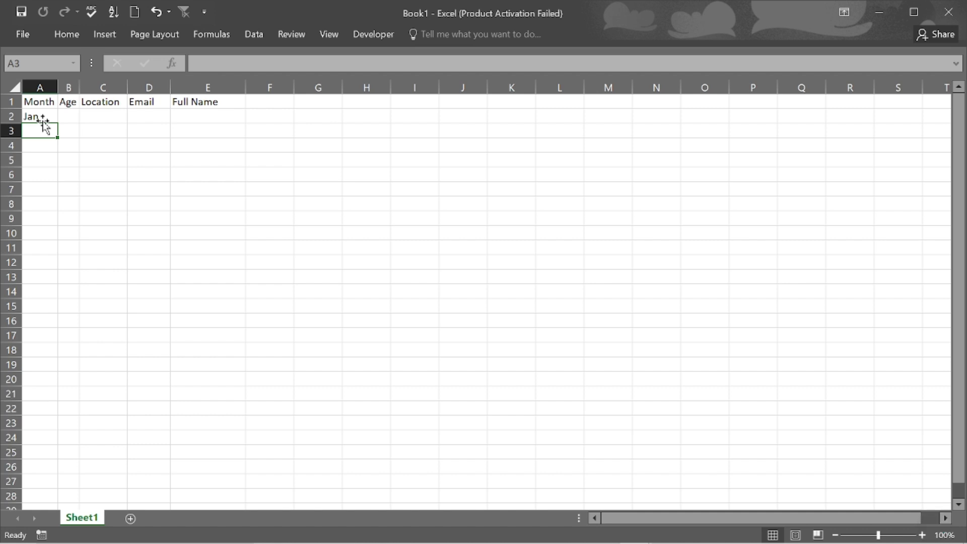
type("Feb")
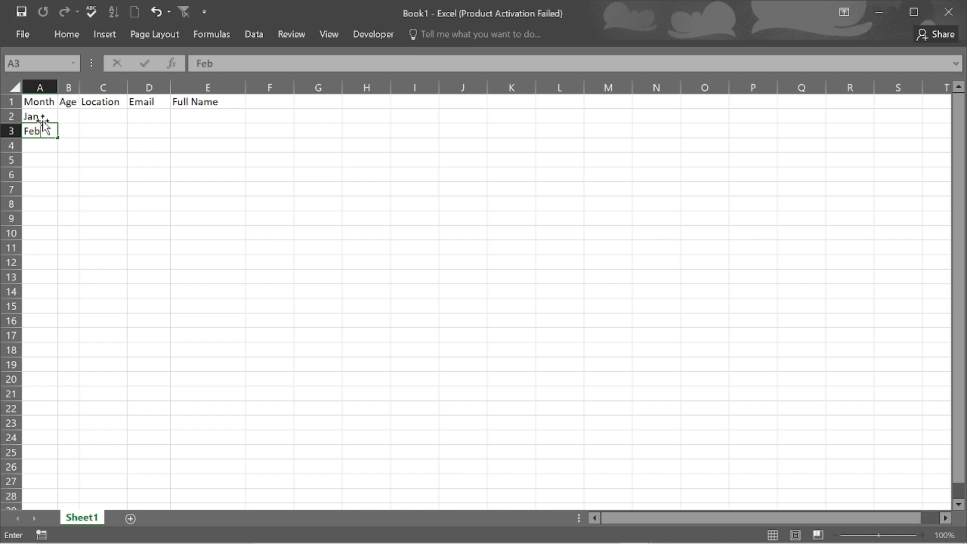
key("Return")
type("March")
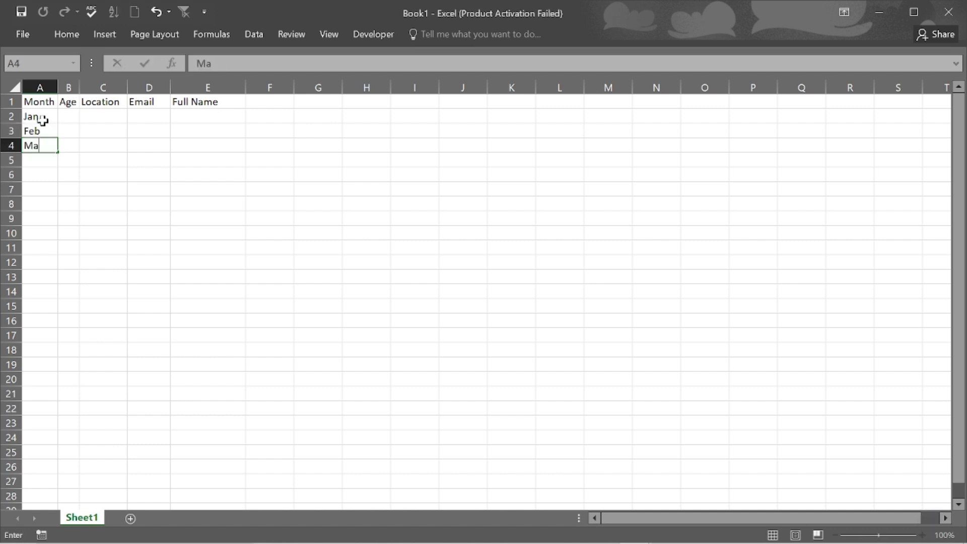
left_click(144, 129)
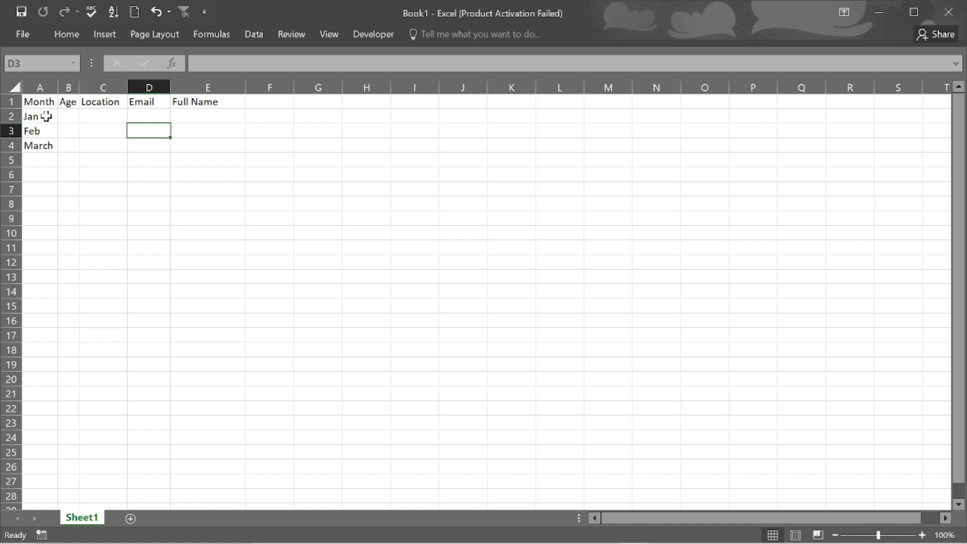
Move the Month header and its entries from A1:A4 to C5:C8, and undo the move
double_click(46, 116)
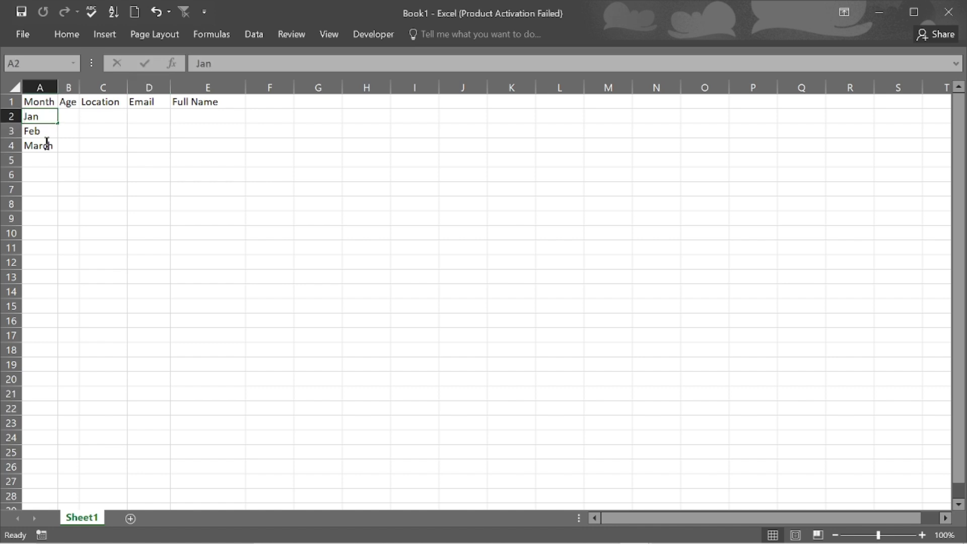
left_click(79, 132)
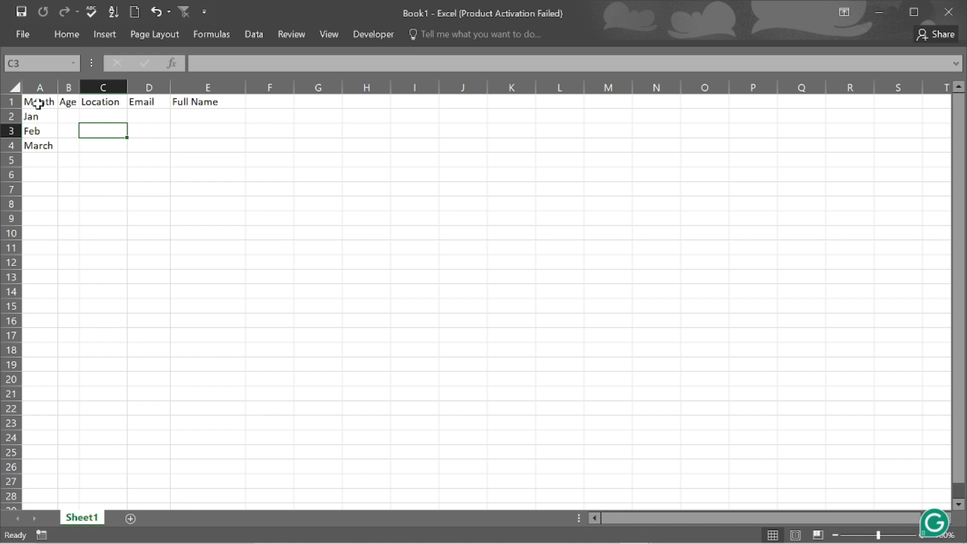
left_click_drag(38, 101, 45, 142)
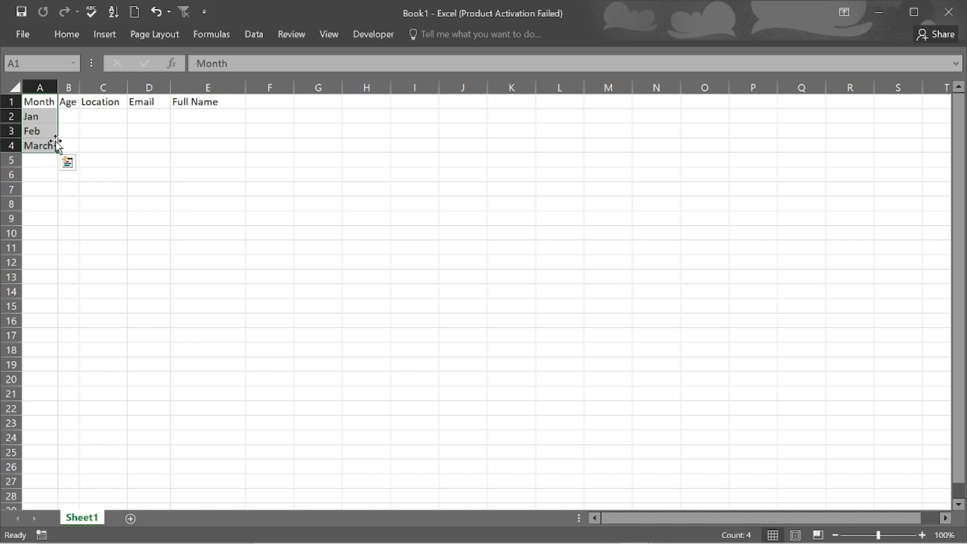
left_click_drag(56, 142, 113, 206)
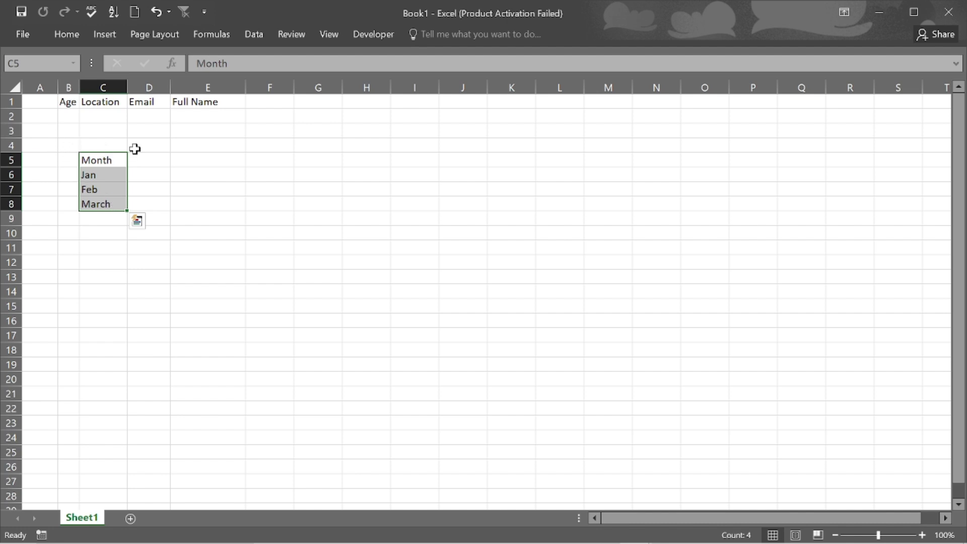
key("ctrl+z")
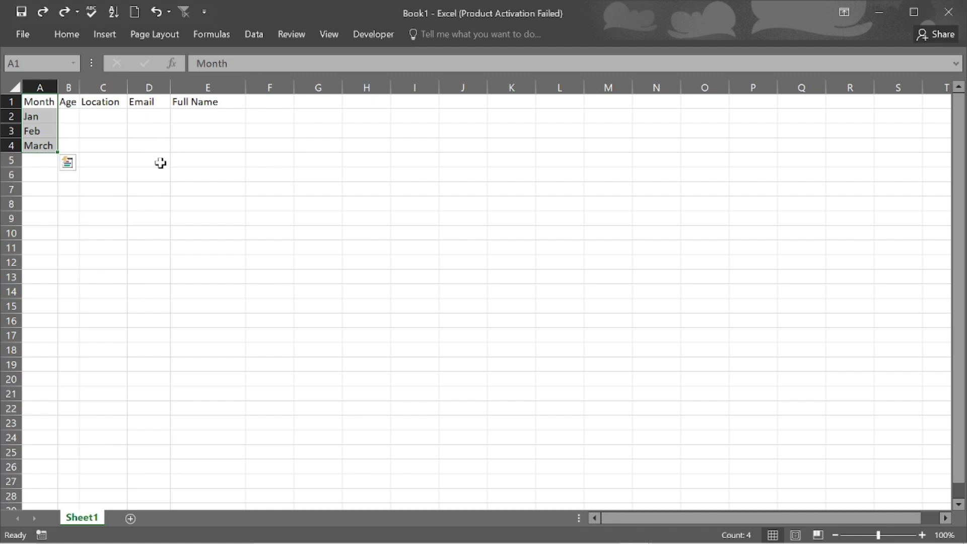
Undo the Jan, Feb and March entries in column A
left_click(125, 189)
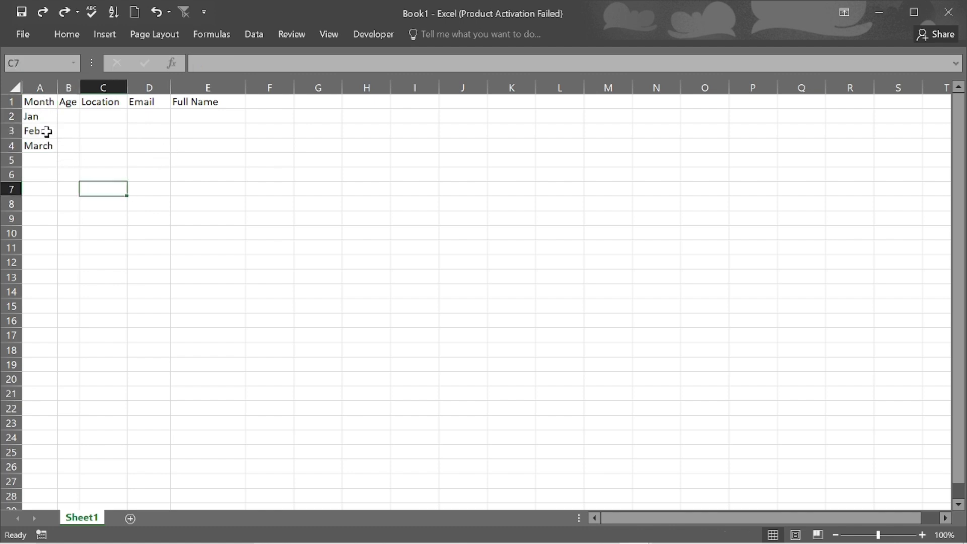
key("ctrl+z")
key("ctrl+z")
key("ctrl+z")
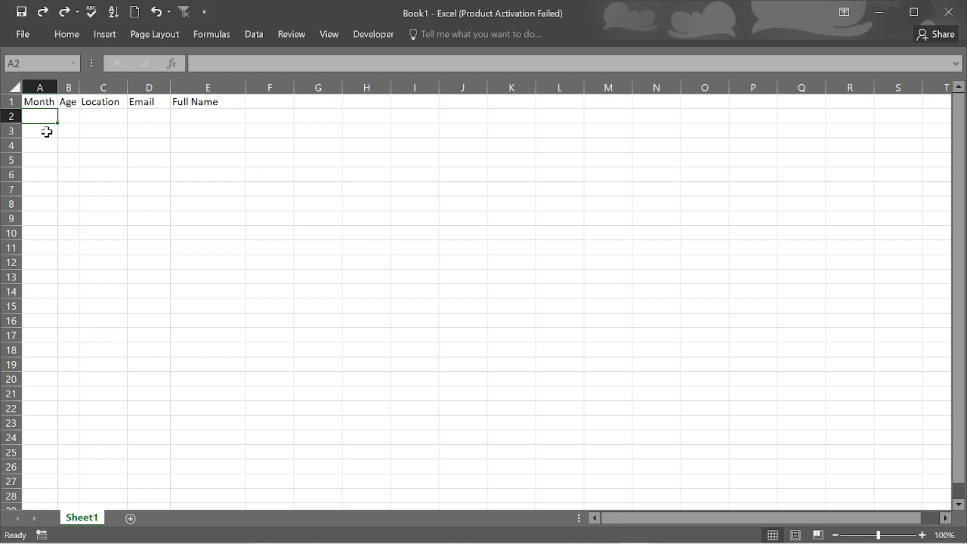
Move the header row from A1:E1 to G1:K1, and undo the move
left_click(42, 101)
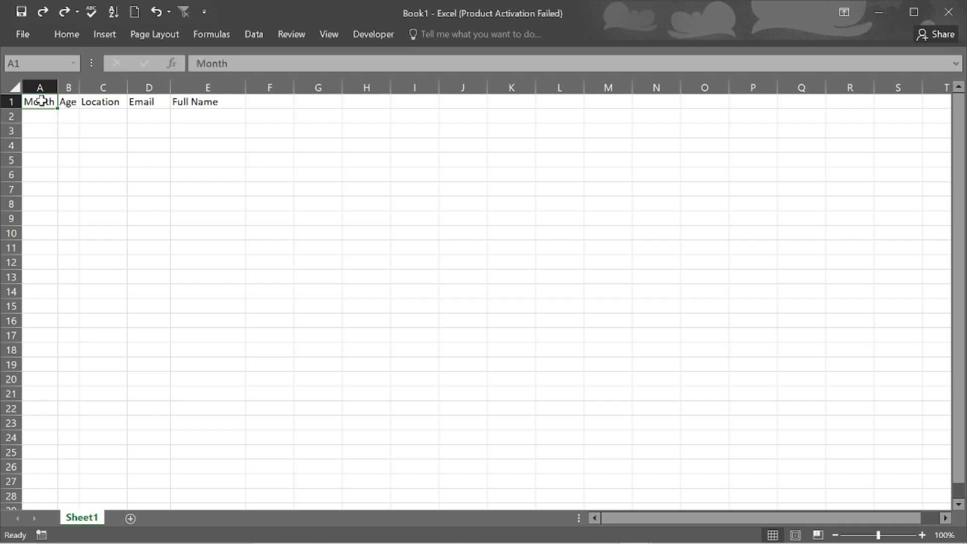
left_click_drag(42, 101, 205, 107)
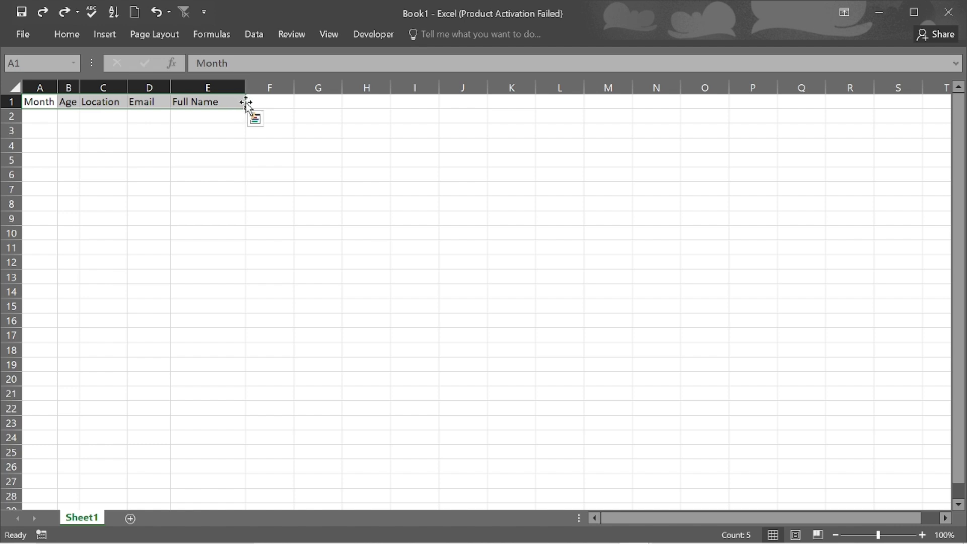
left_click_drag(246, 102, 499, 103)
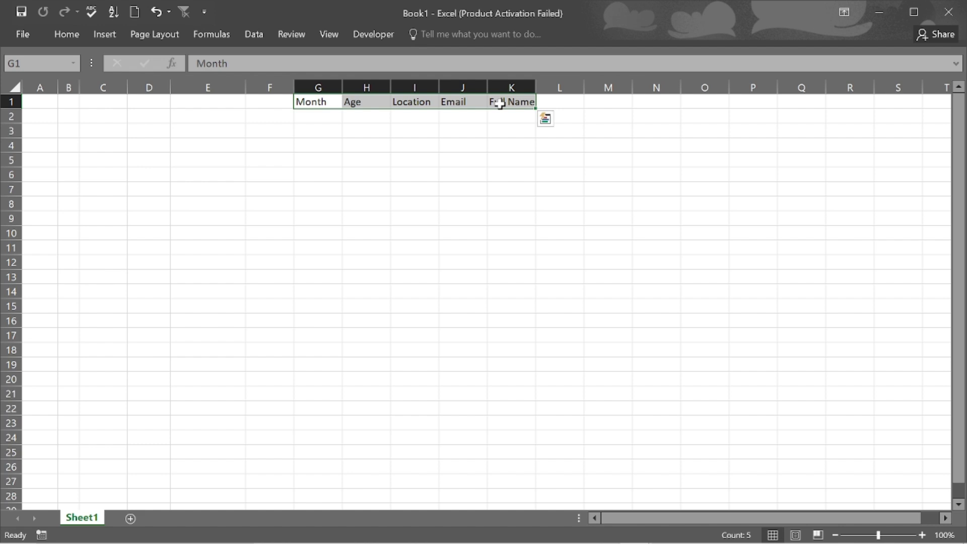
key("ctrl+z")
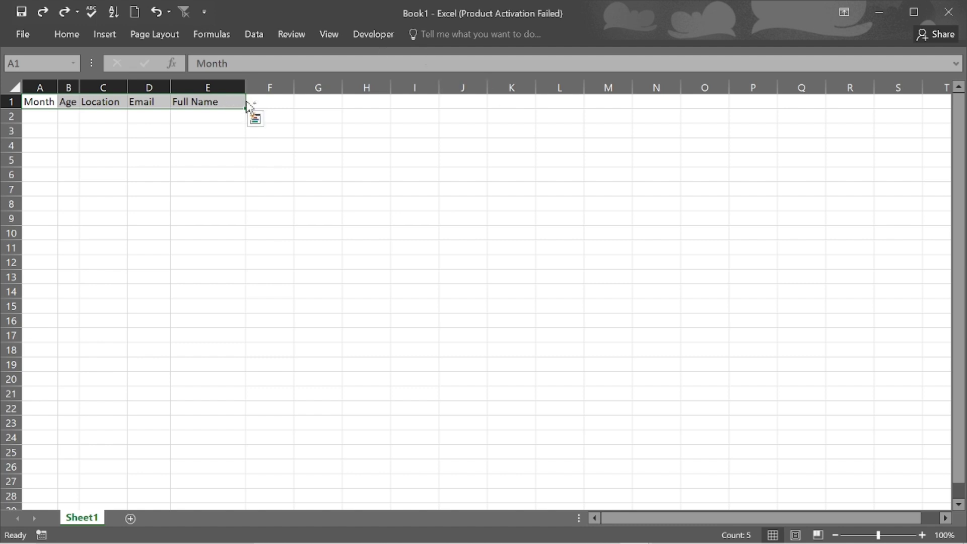
Place copies of the header row A1:E1 in G5:K5, I12:M12 and P14:T14
left_click_drag(244, 102, 514, 160)
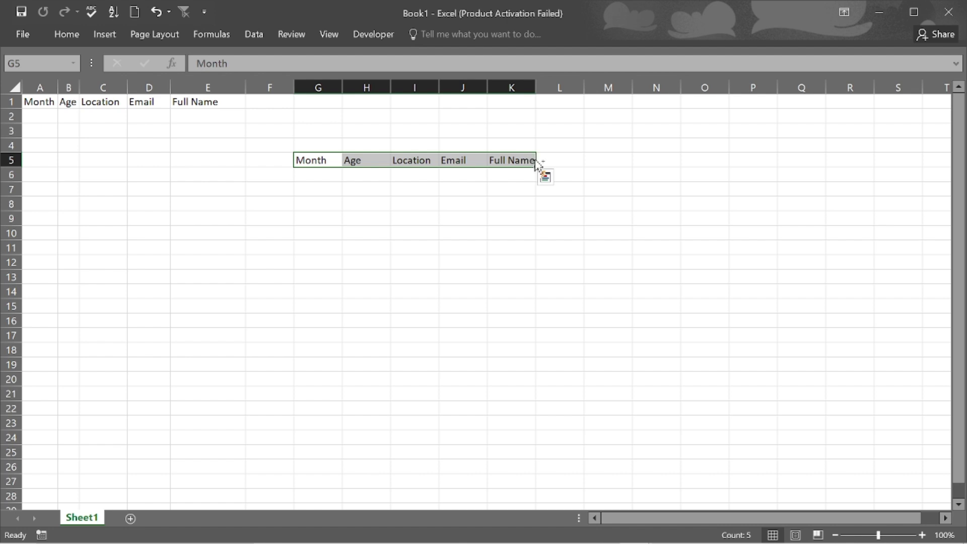
left_click_drag(542, 170, 613, 263)
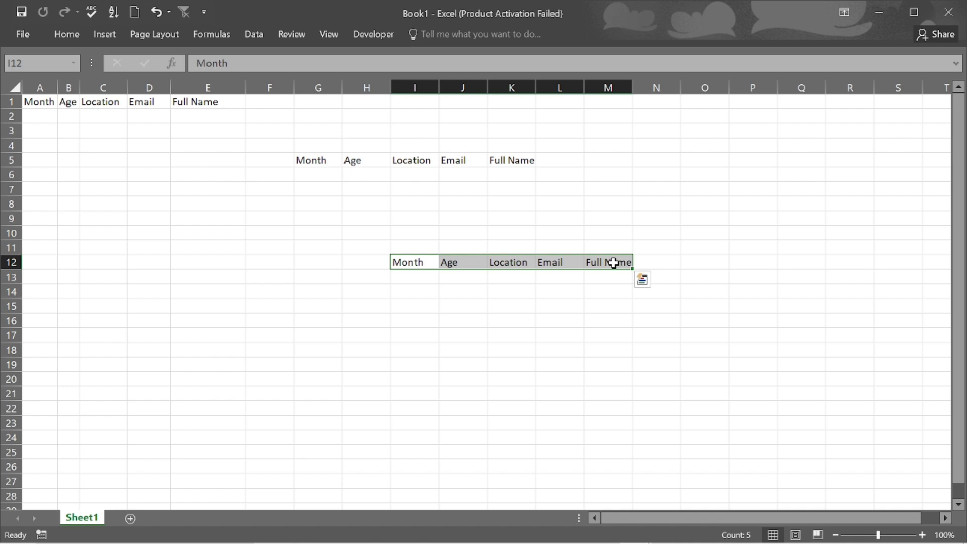
key("ctrl+c")
left_click(760, 293)
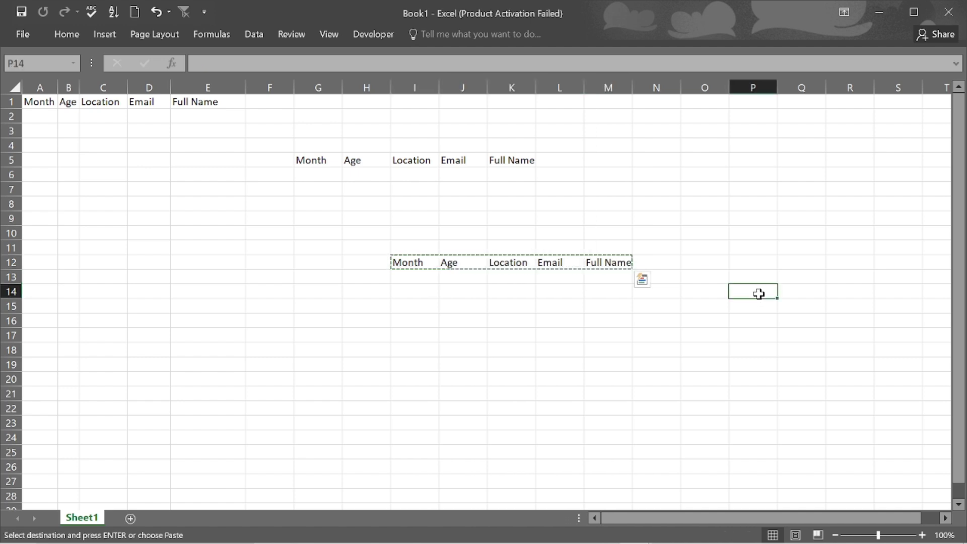
key("ctrl+v")
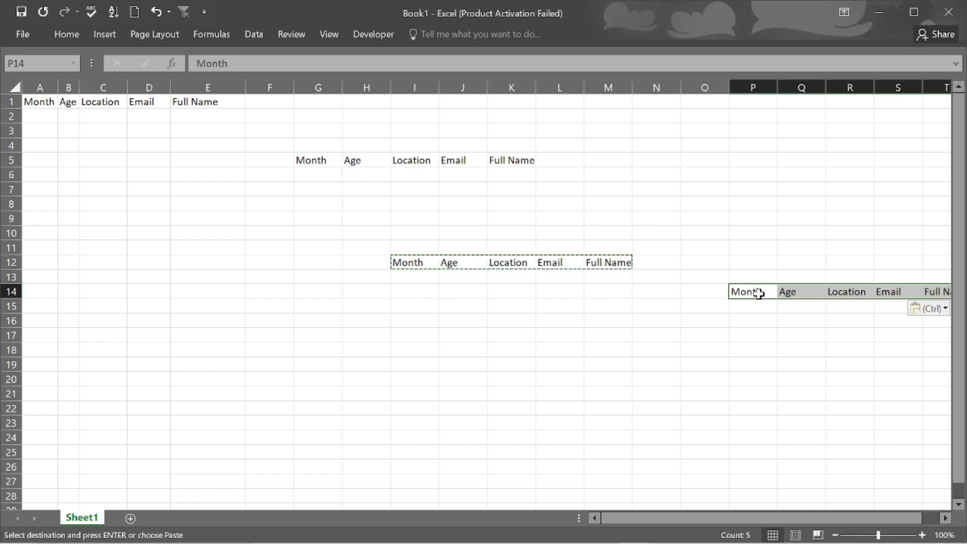
scroll(882, 309, "right", 1)
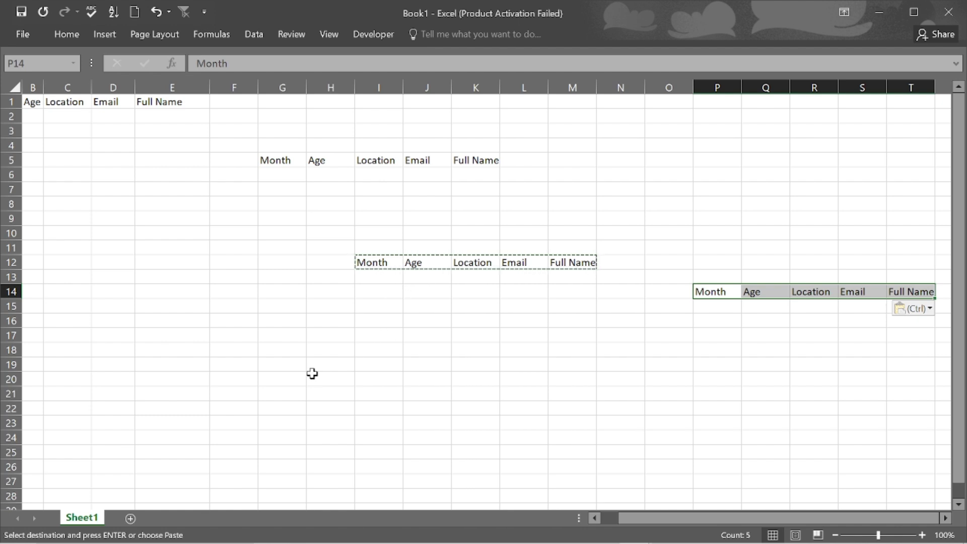
Add a second worksheet and paste a copy of Sheet1's header row A1:E1 into it at A1
left_click(129, 519)
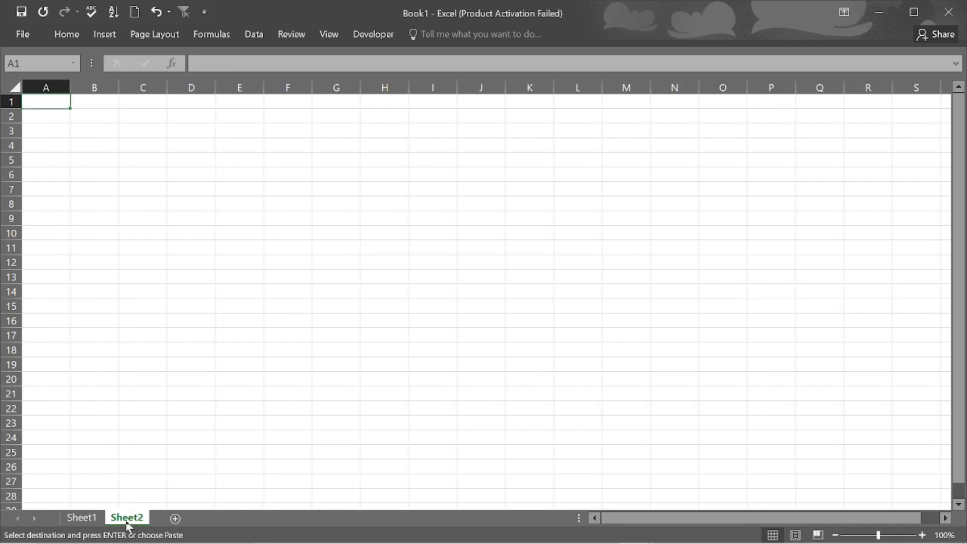
left_click(79, 519)
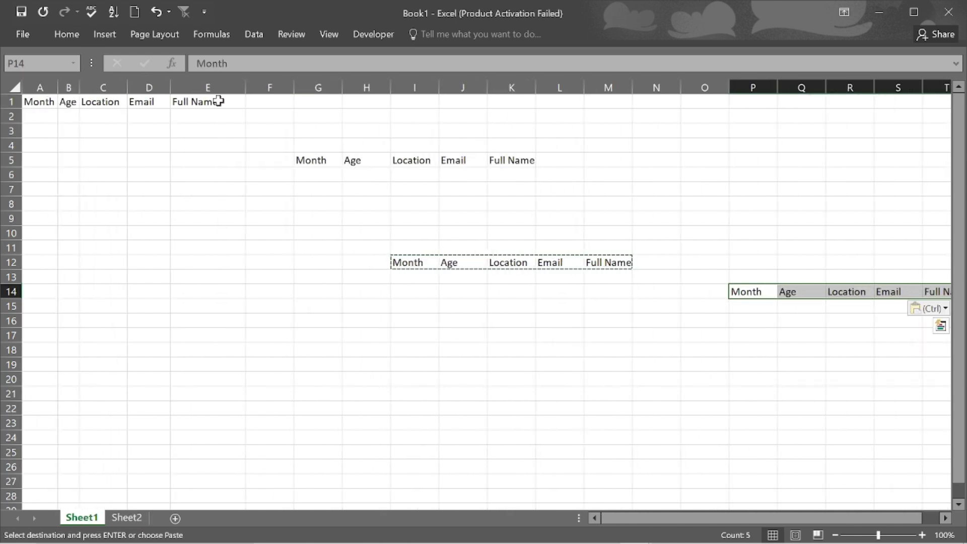
left_click(160, 106)
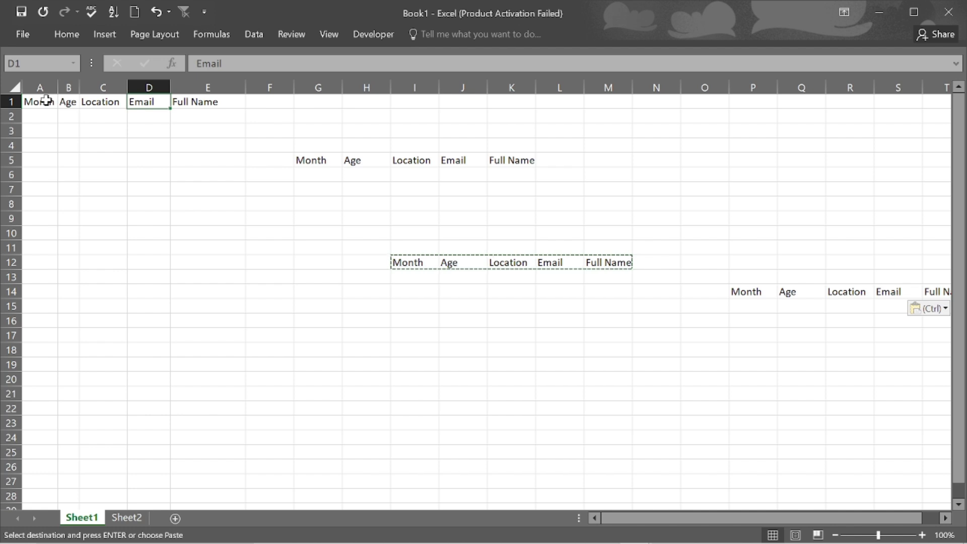
left_click_drag(44, 98, 204, 97)
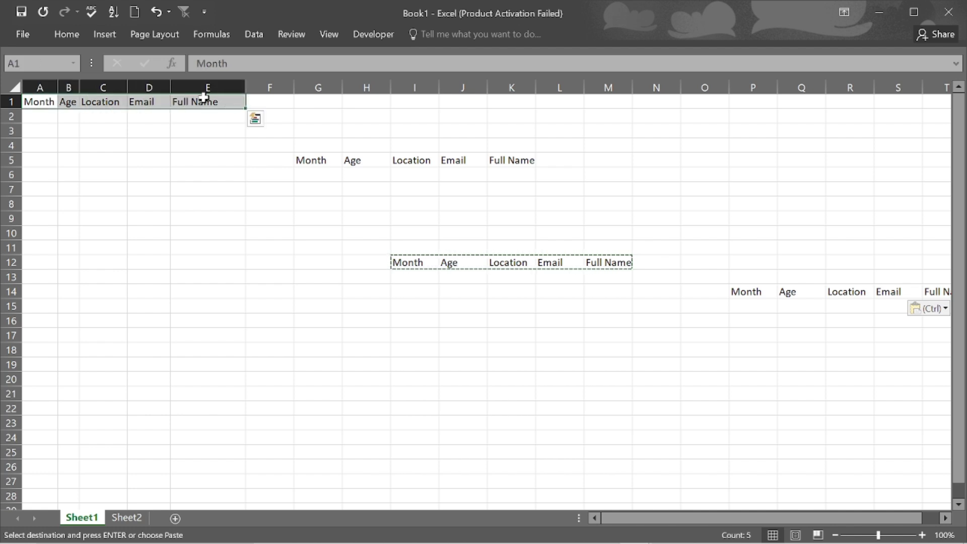
key("ctrl+c")
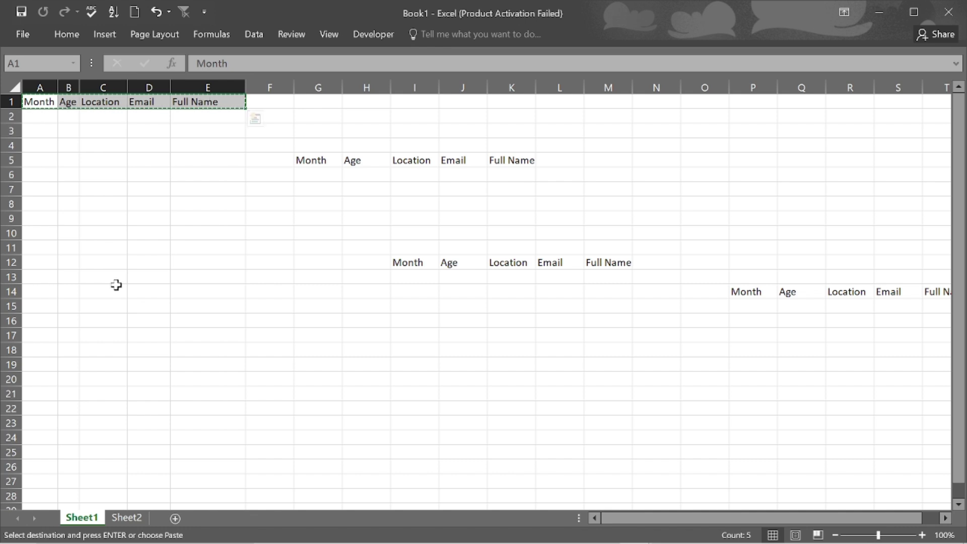
left_click(136, 519)
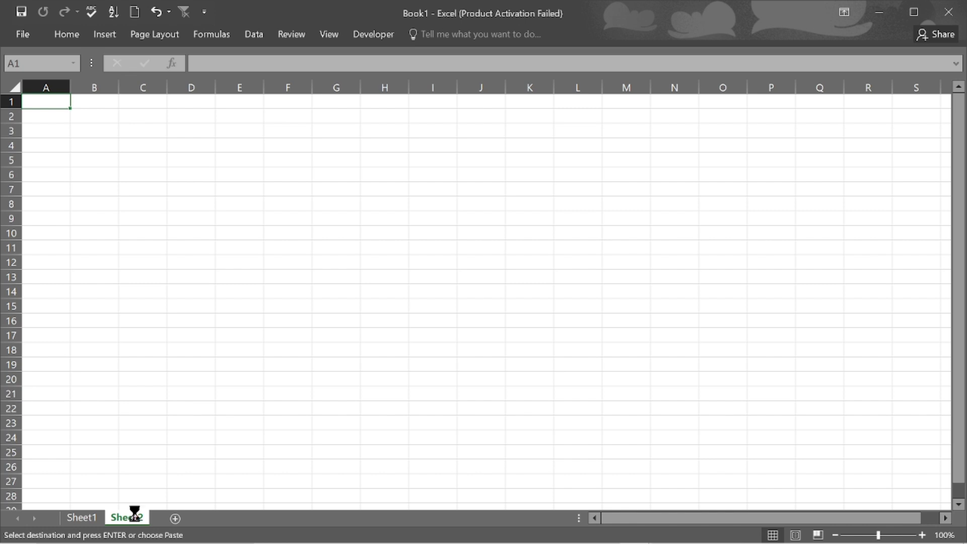
key("ctrl+v")
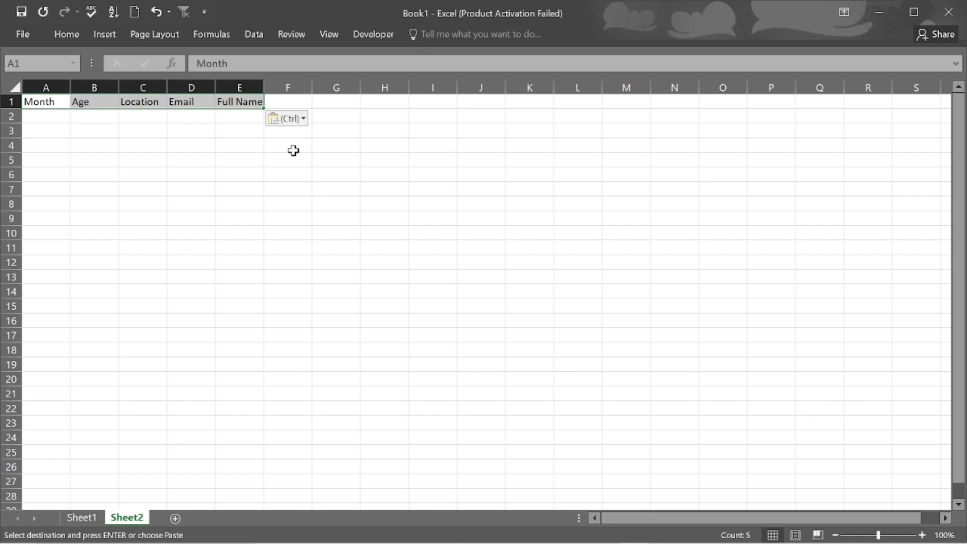
Apply the Keep Source Column Widths paste option to the header row on Sheet2, and compare it with Sheet1
left_click(304, 118)
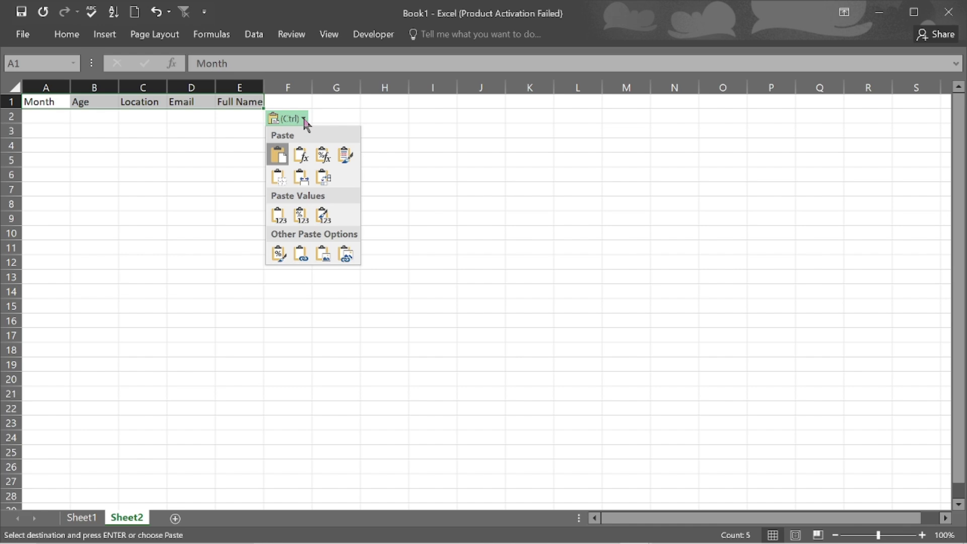
left_click(300, 182)
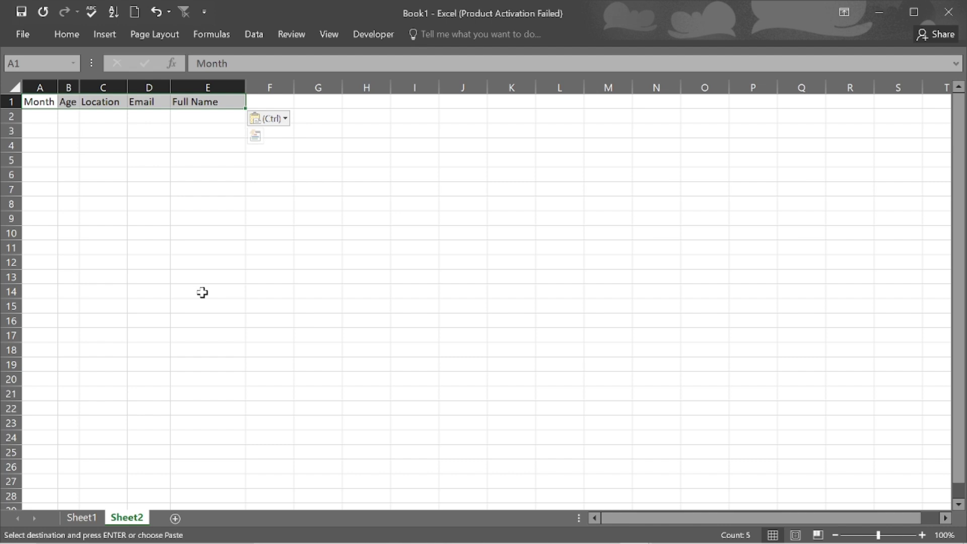
left_click(92, 522)
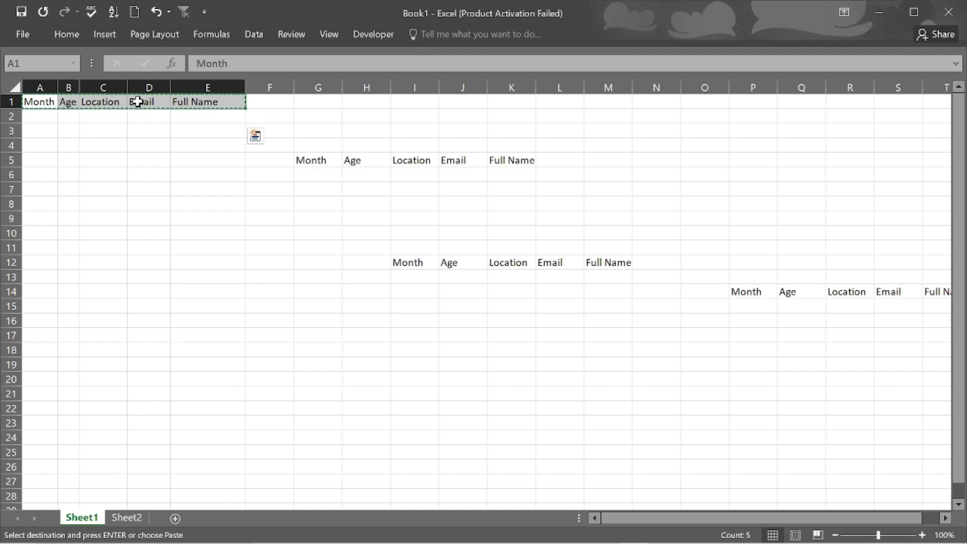
left_click(127, 522)
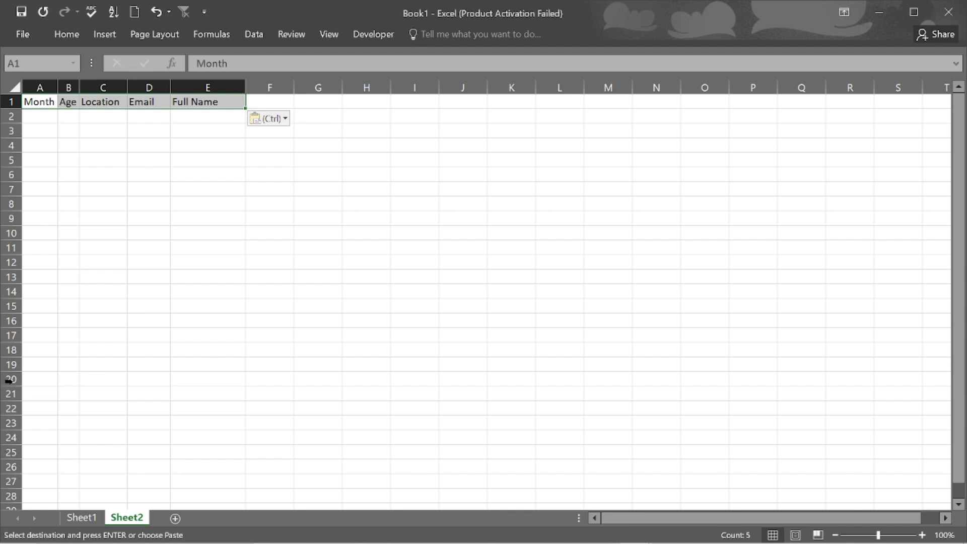
Enter Jan in A2 of Sheet2 and autofill the month series down to Dec in A13
left_click(43, 116)
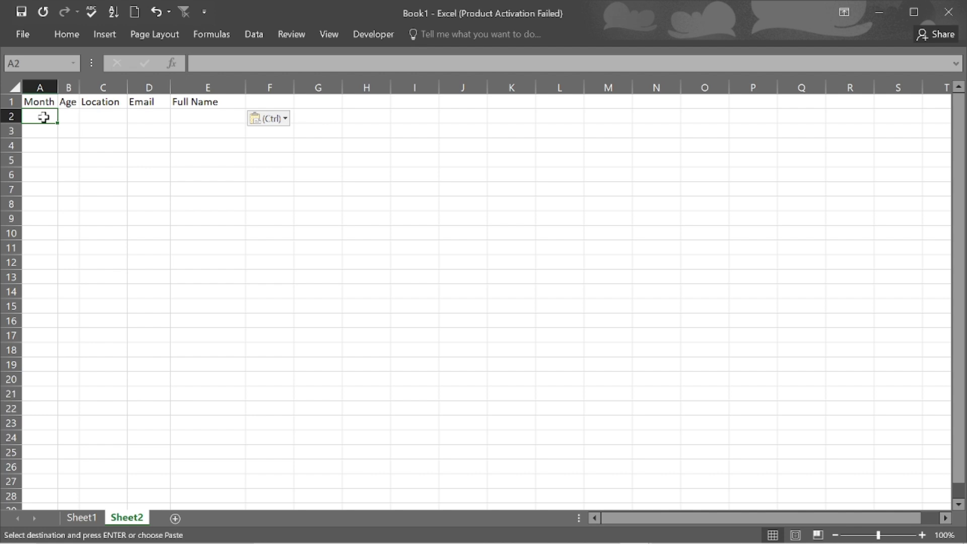
type("Jan")
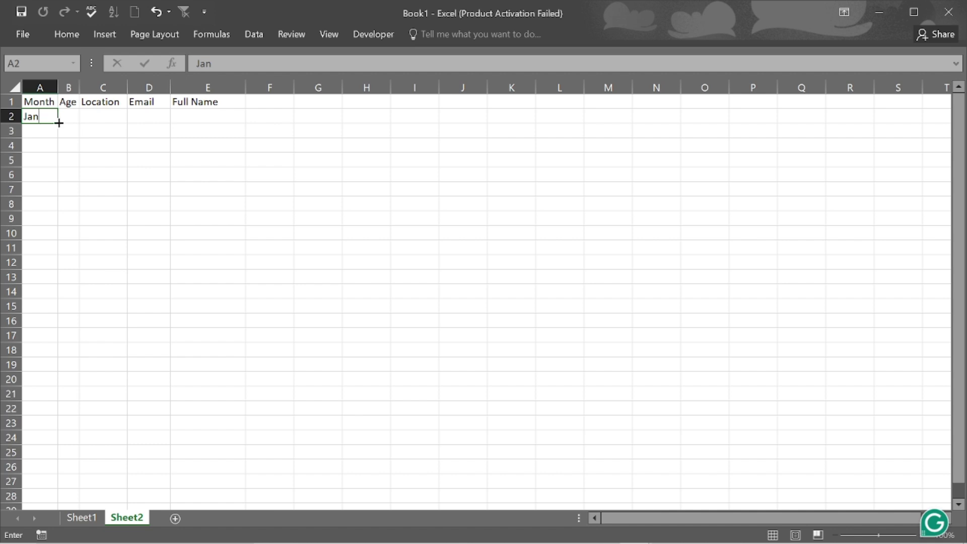
left_click_drag(59, 123, 59, 265)
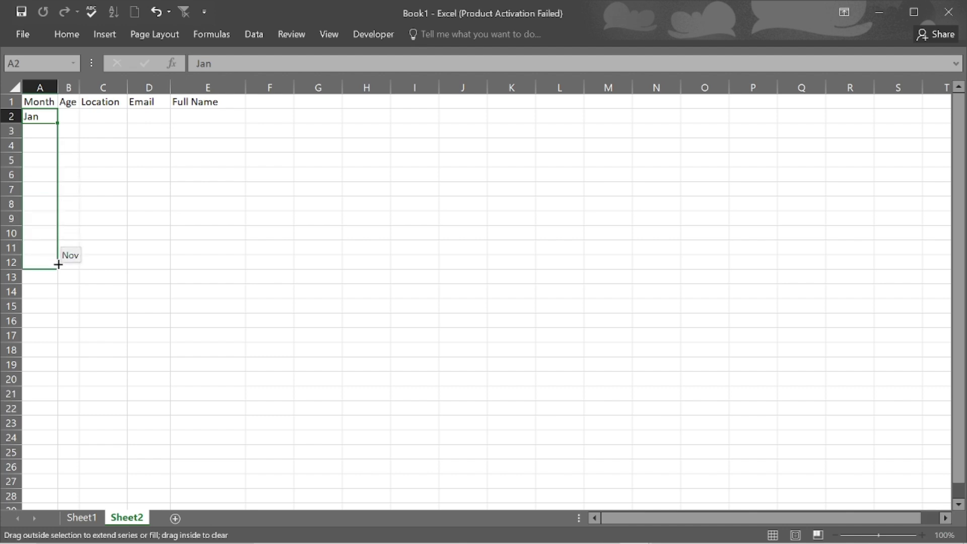
left_click_drag(58, 264, 59, 265)
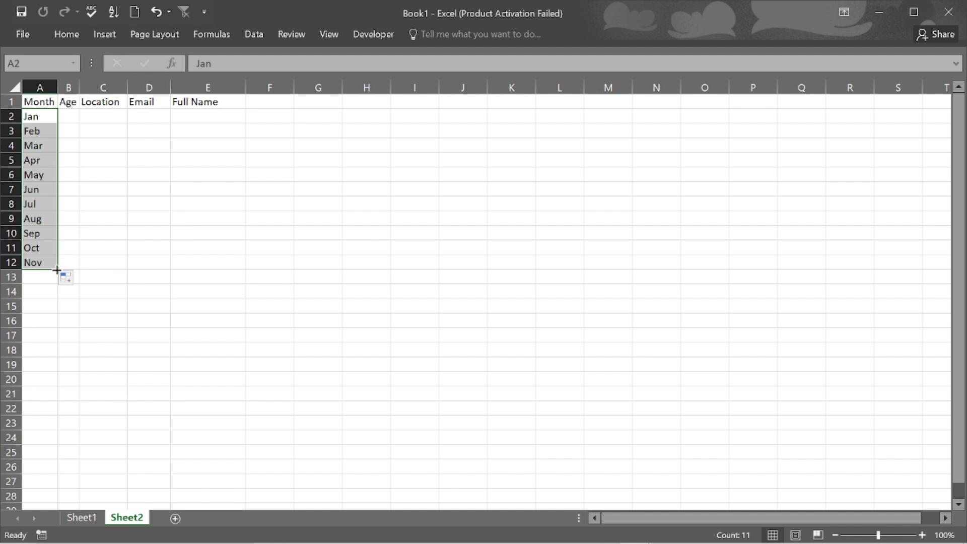
left_click_drag(57, 267, 57, 280)
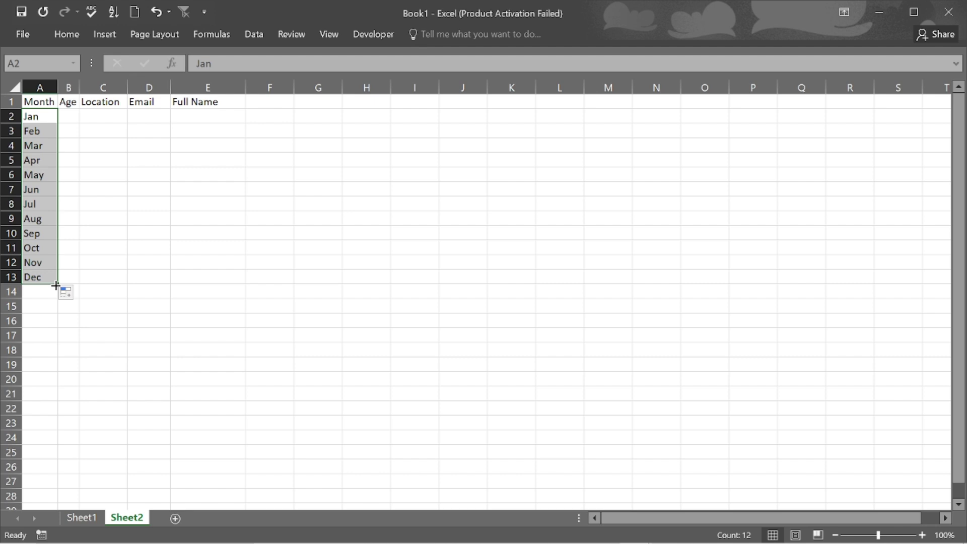
Enter 1 in B2 and 2 in B3, and autofill the number series from both cells down to B13
left_click(74, 116)
type("1")
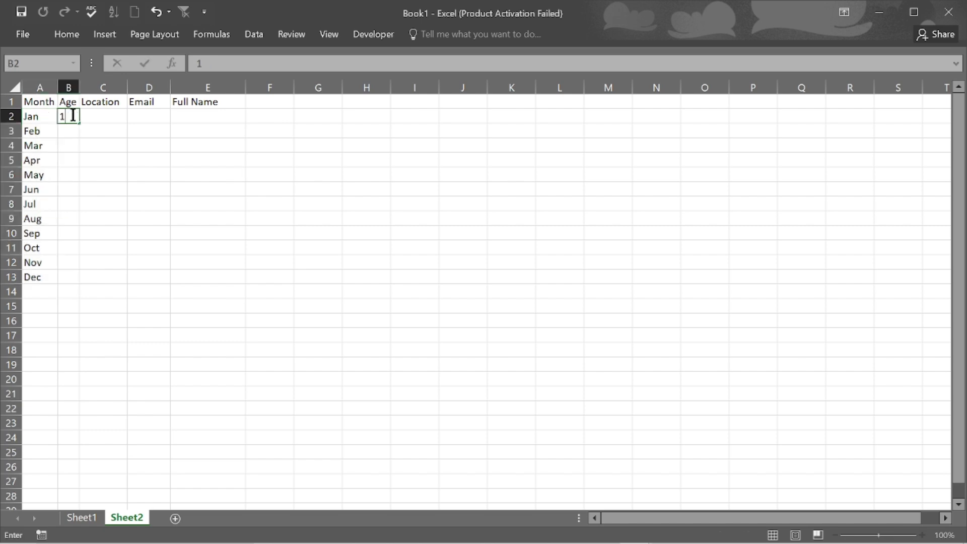
key("Return")
type("2")
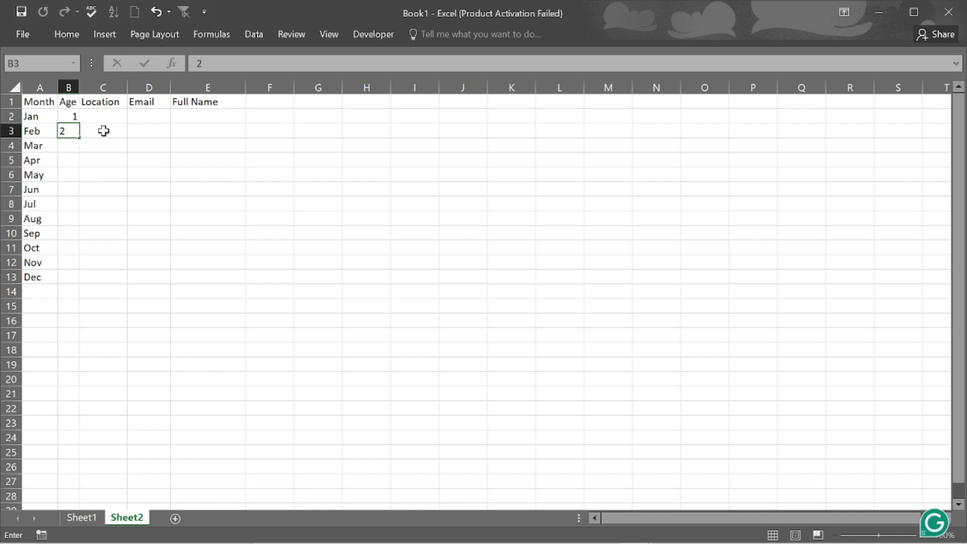
key("Return")
left_click_drag(74, 112, 74, 130)
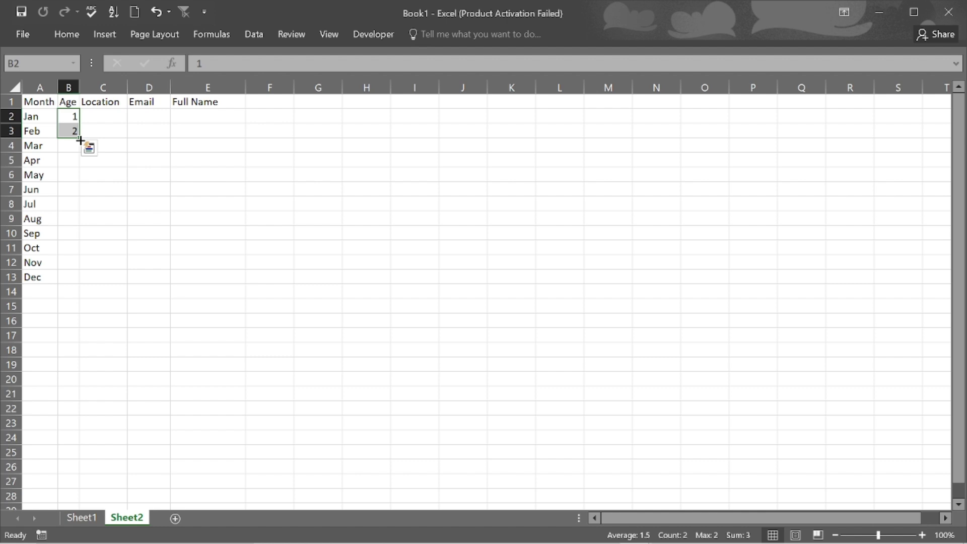
left_click_drag(80, 140, 76, 279)
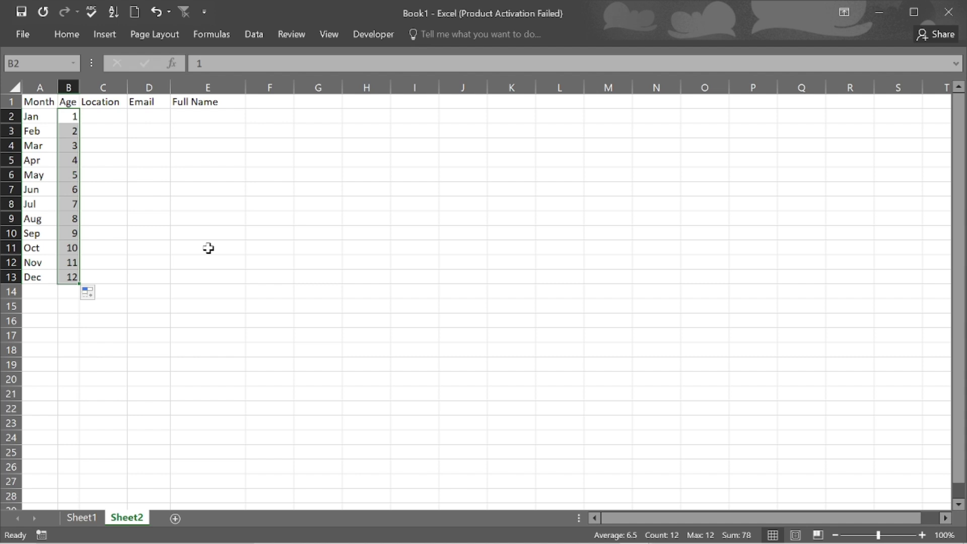
Enter Tue in C2 and autofill the weekdays down to C13, undoing the fill once and repeating it
left_click(104, 113)
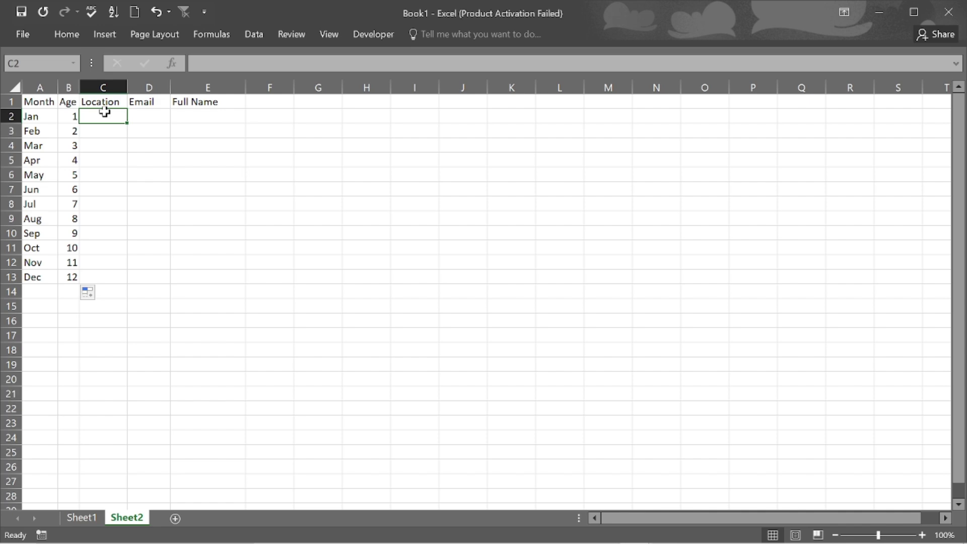
type("Tu")
key("BackSpace")
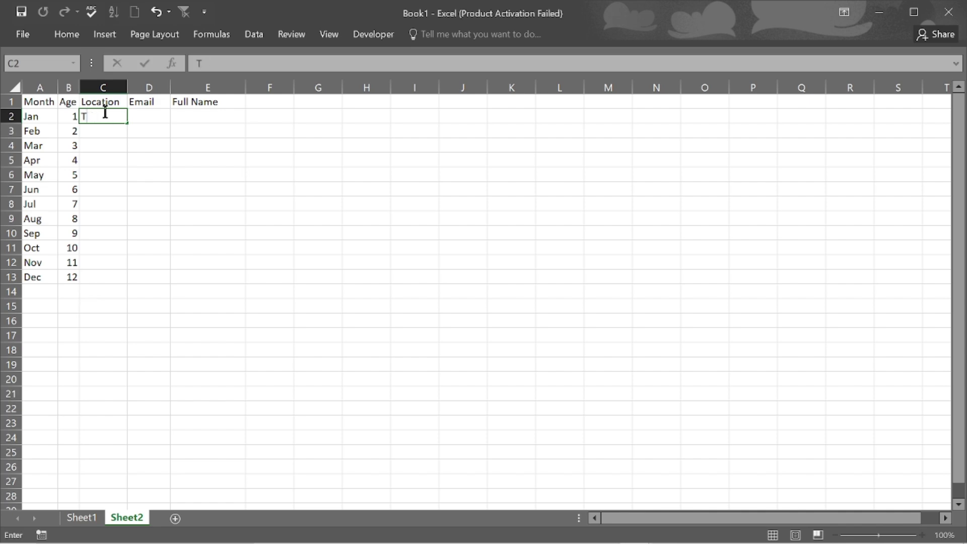
type("ue")
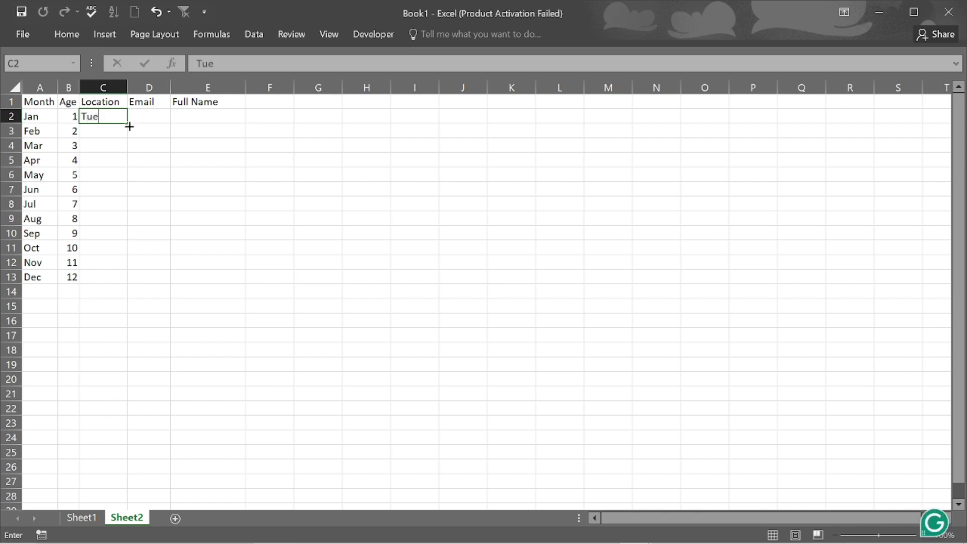
left_click_drag(128, 124, 127, 277)
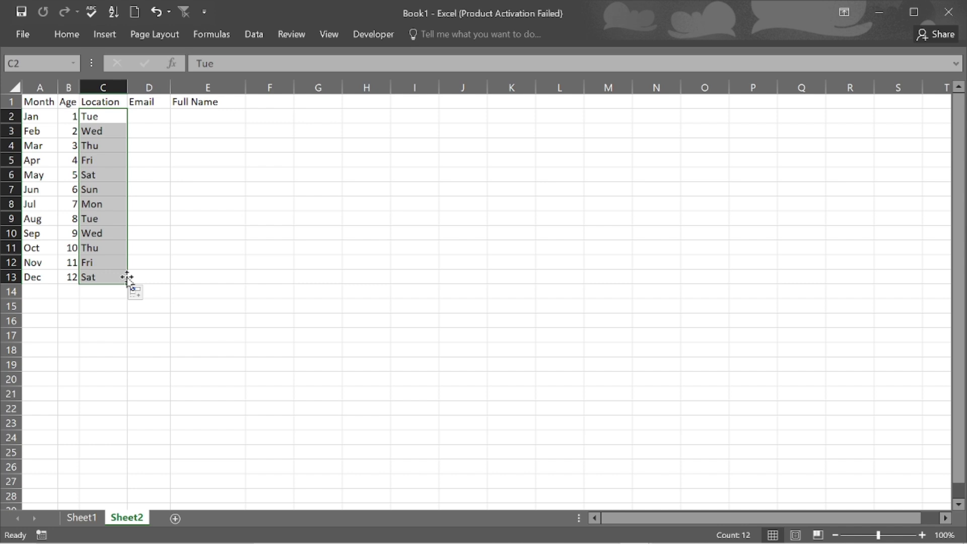
key("ctrl+z")
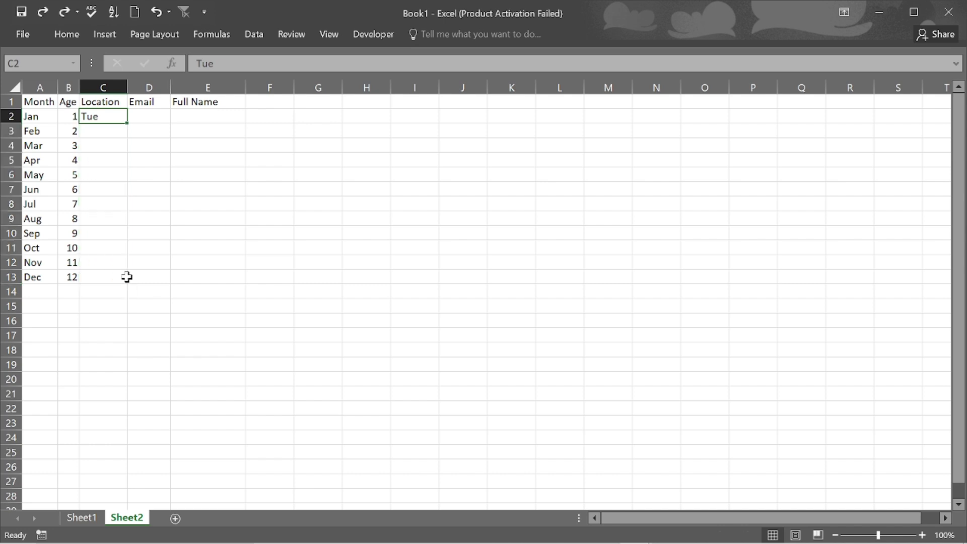
double_click(129, 123)
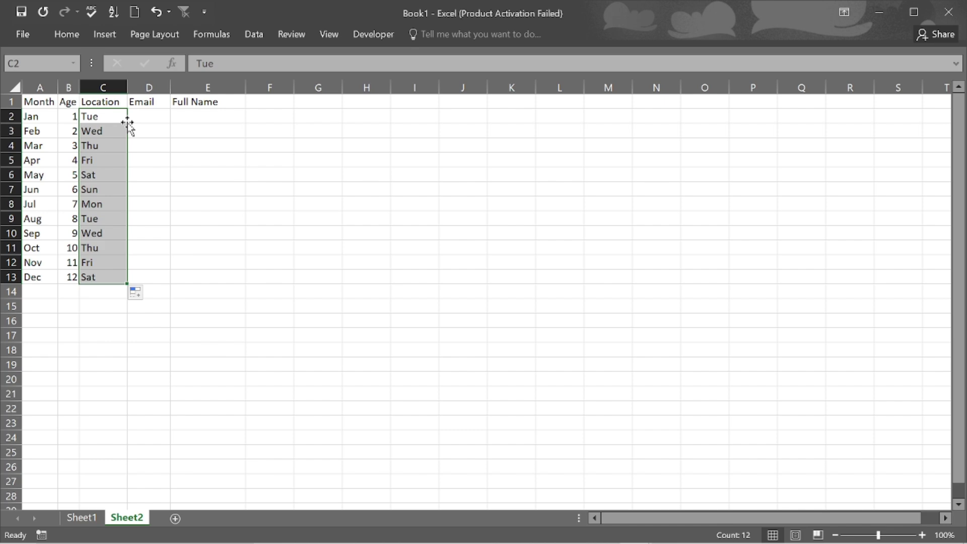
Change C2 to Mon and autofill the weekday series from it down to C13
double_click(118, 119)
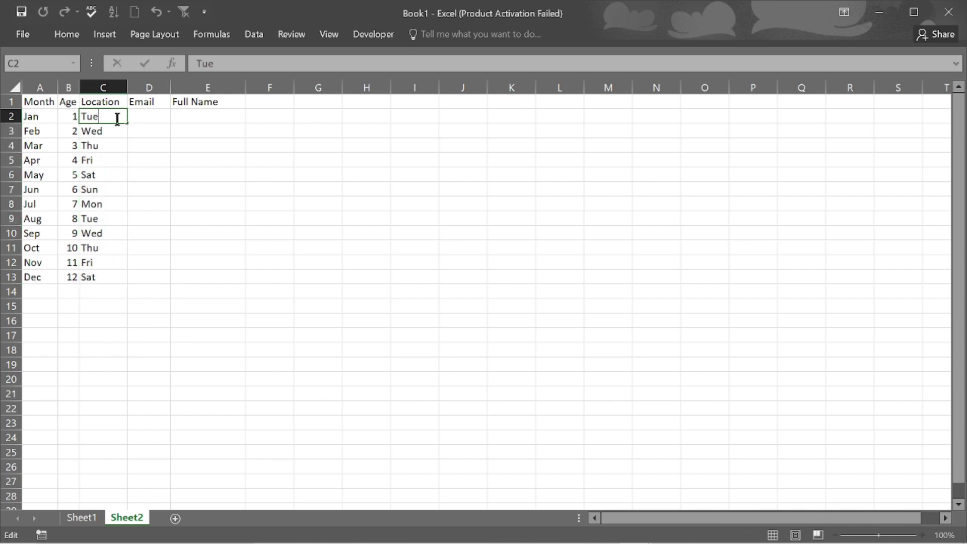
key("BackSpace")
key("BackSpace")
key("BackSpace")
type("MON")
key("BackSpace")
key("BackSpace")
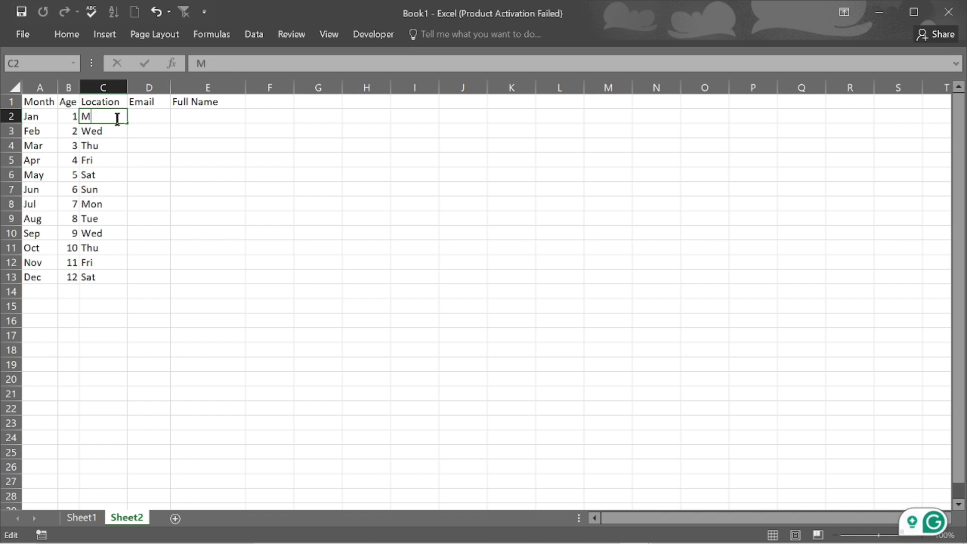
type("on")
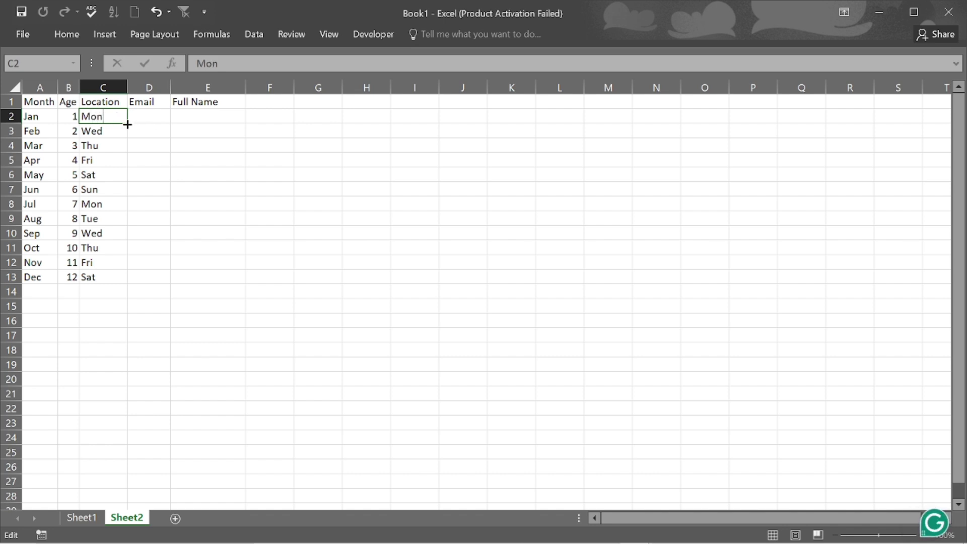
double_click(127, 124)
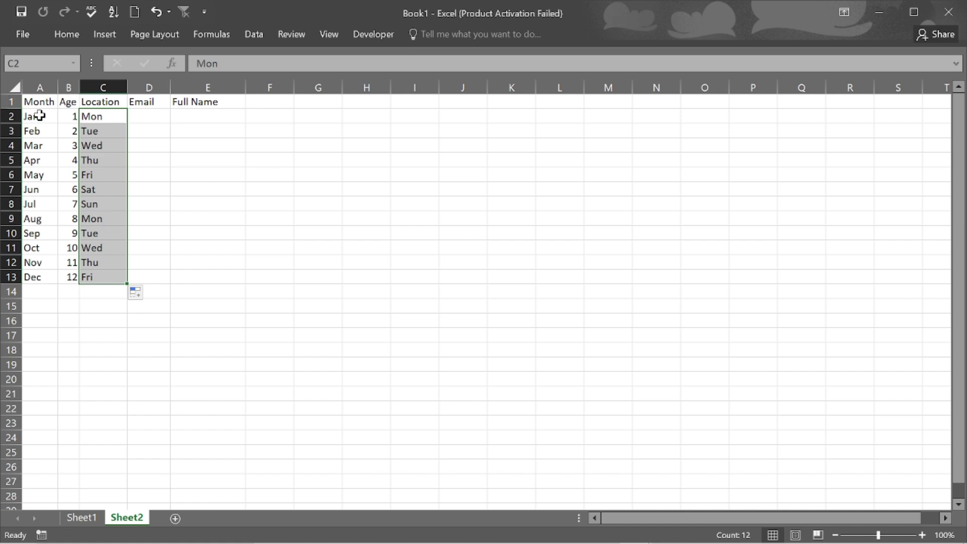
left_click(40, 116)
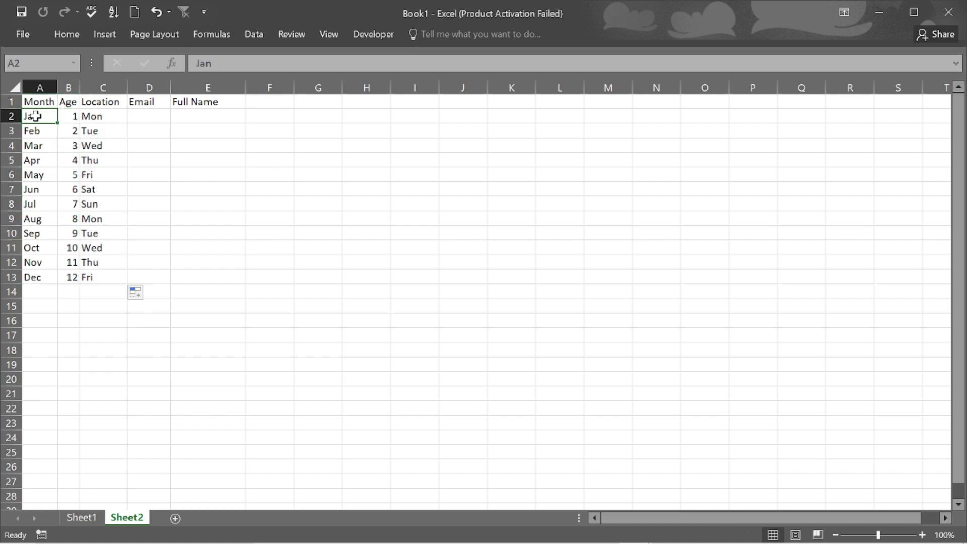
left_click_drag(34, 116, 113, 282)
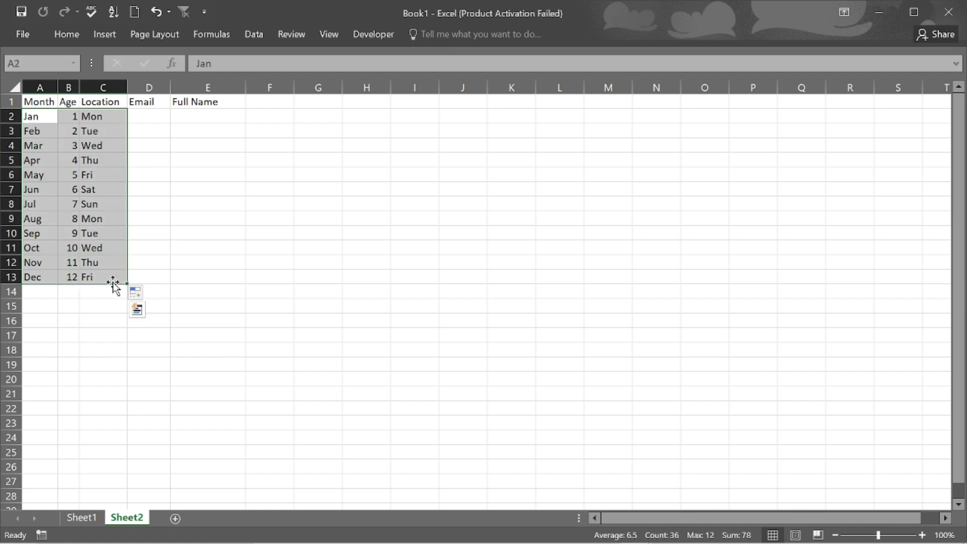
left_click(237, 250)
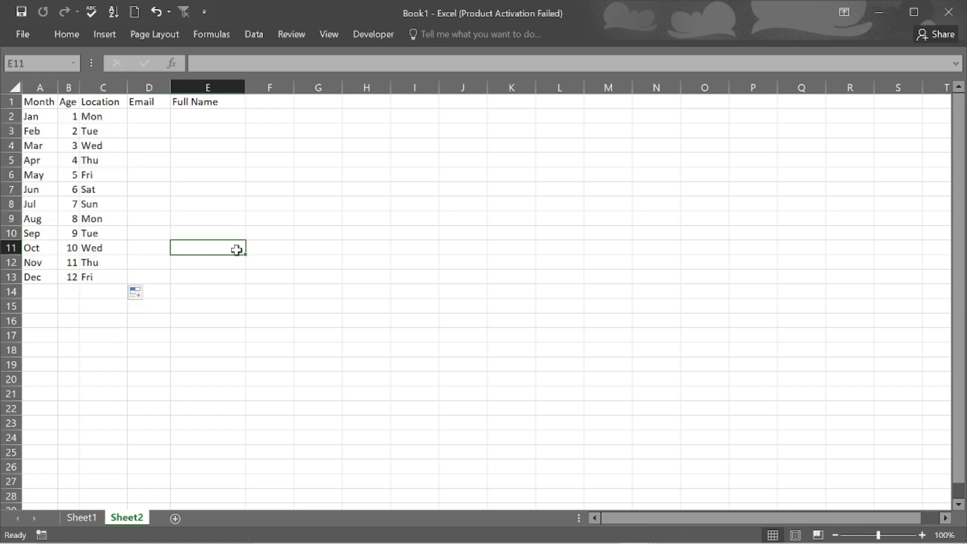
Make the header row A1:E1 bold and set its font size to 14
left_click(46, 104)
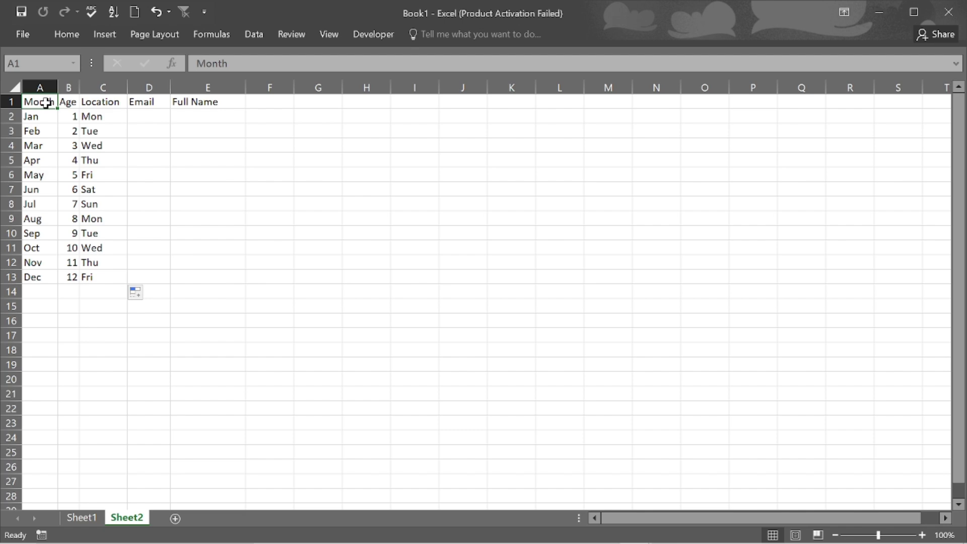
left_click_drag(41, 102, 205, 107)
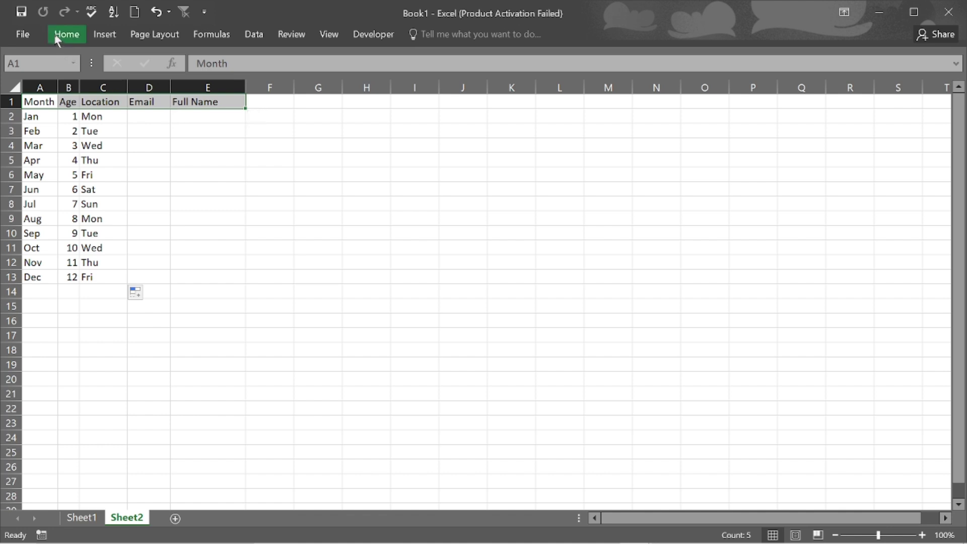
left_click(58, 36)
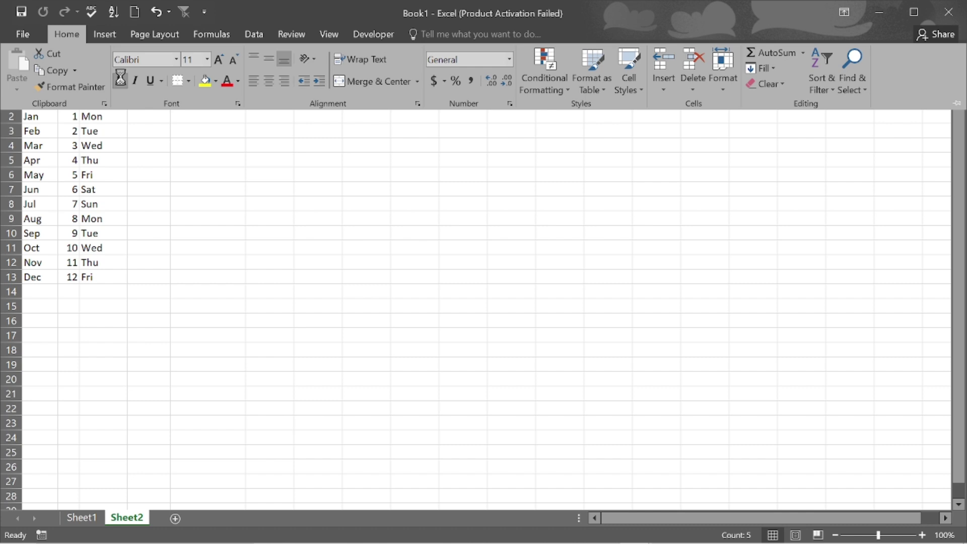
left_click(207, 59)
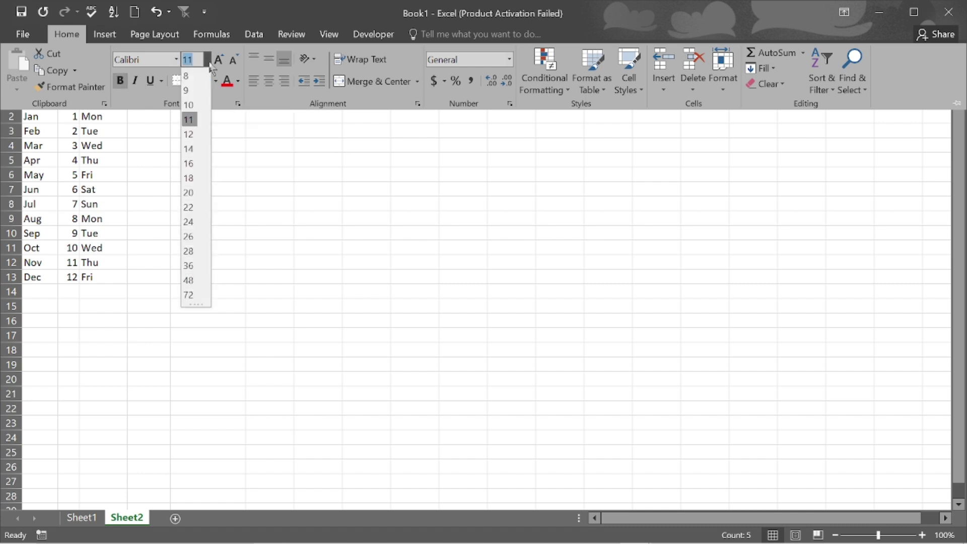
left_click(191, 148)
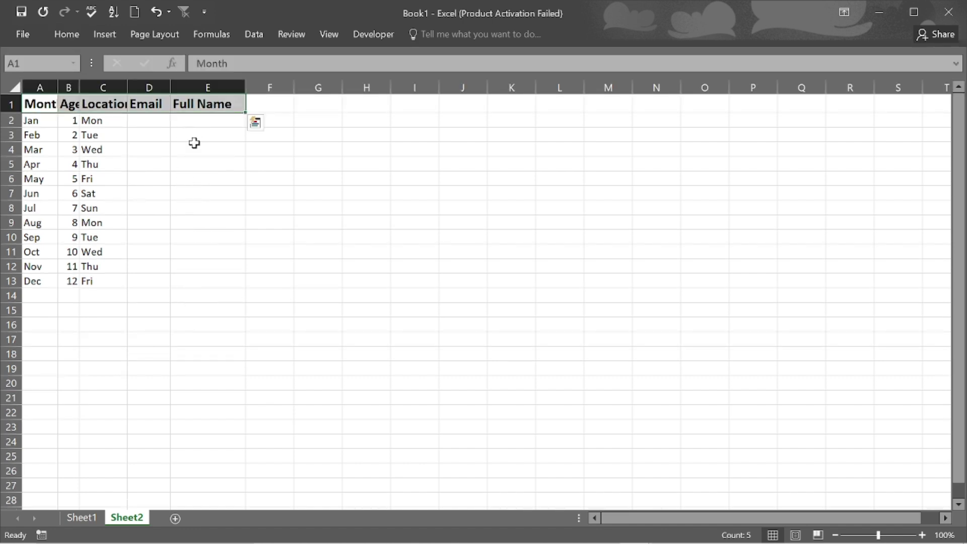
Fill the header cells A1:E1 with the blue theme color and change their font color to white
left_click(70, 38)
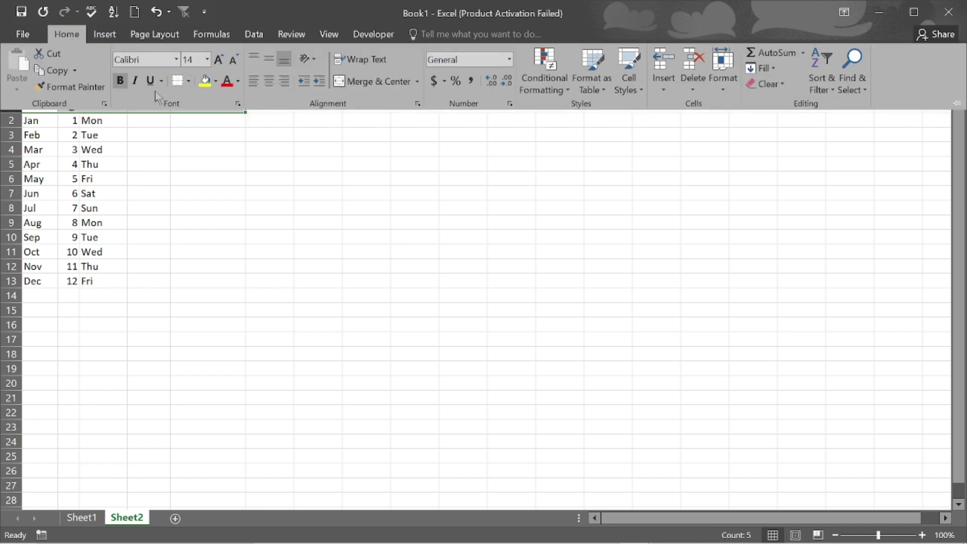
left_click(216, 84)
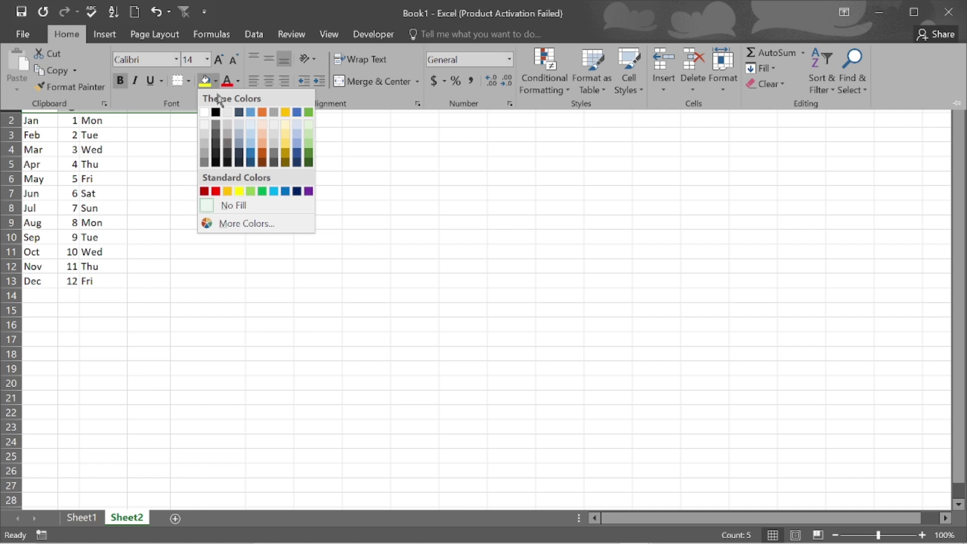
left_click(250, 113)
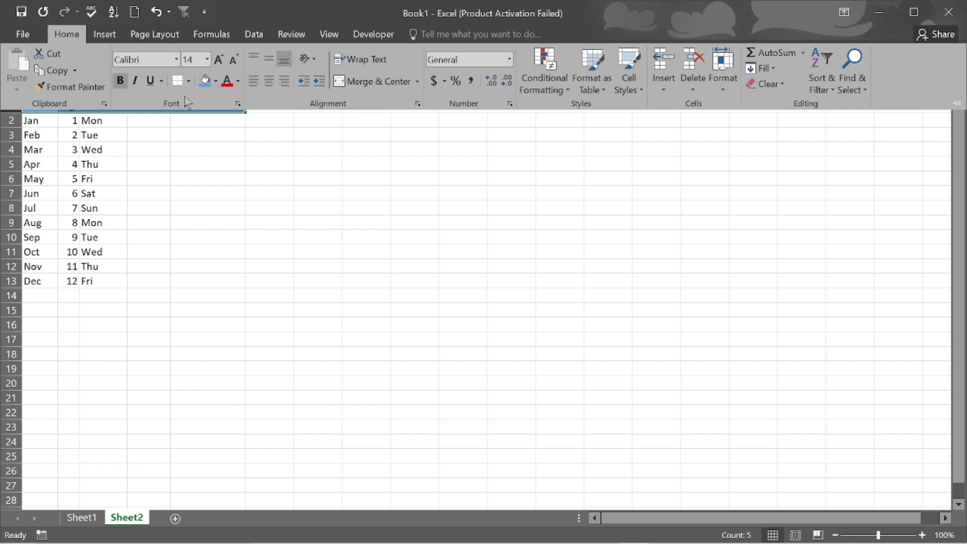
left_click(164, 144)
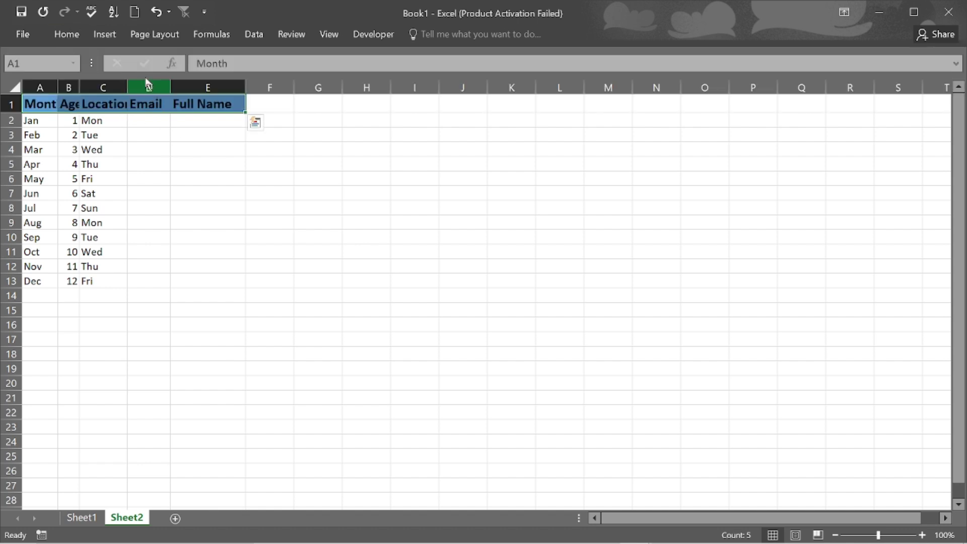
left_click(71, 33)
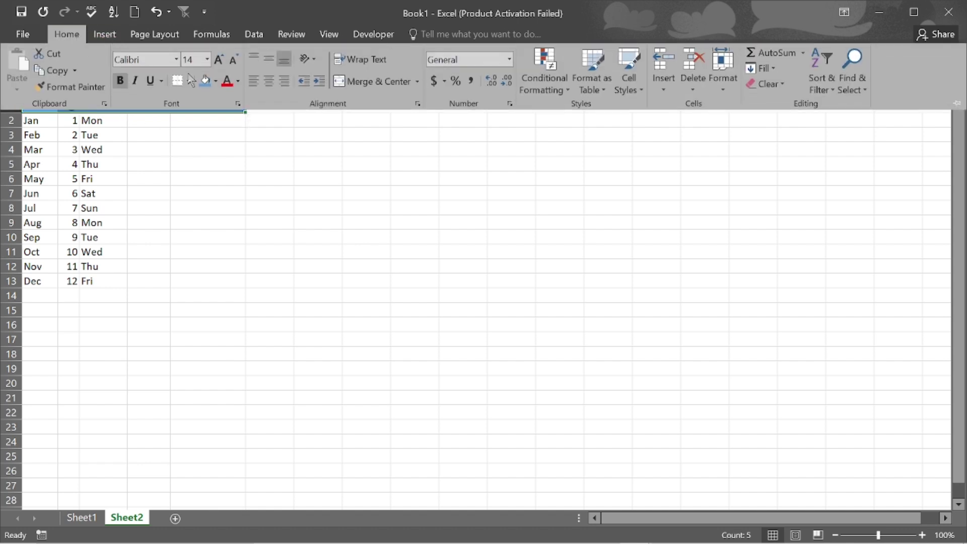
left_click(237, 82)
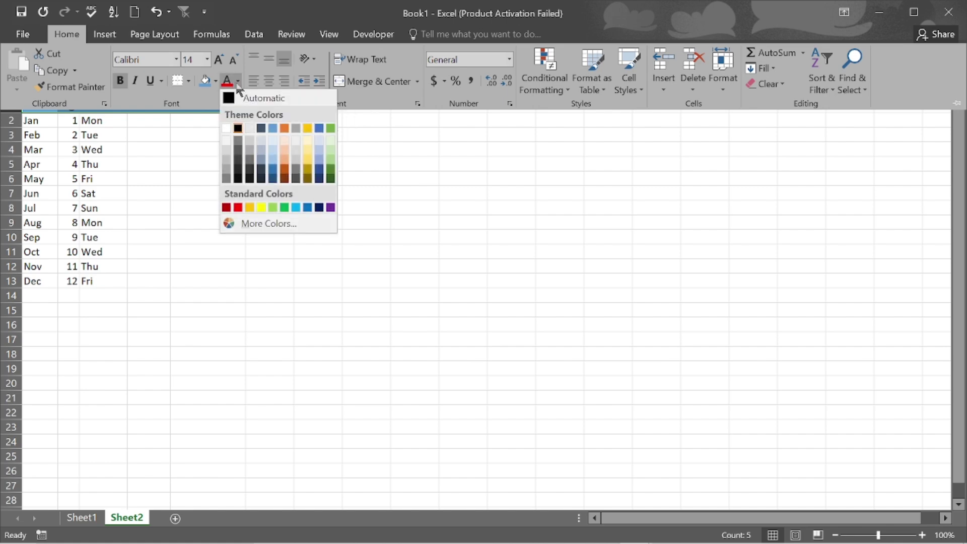
left_click(227, 129)
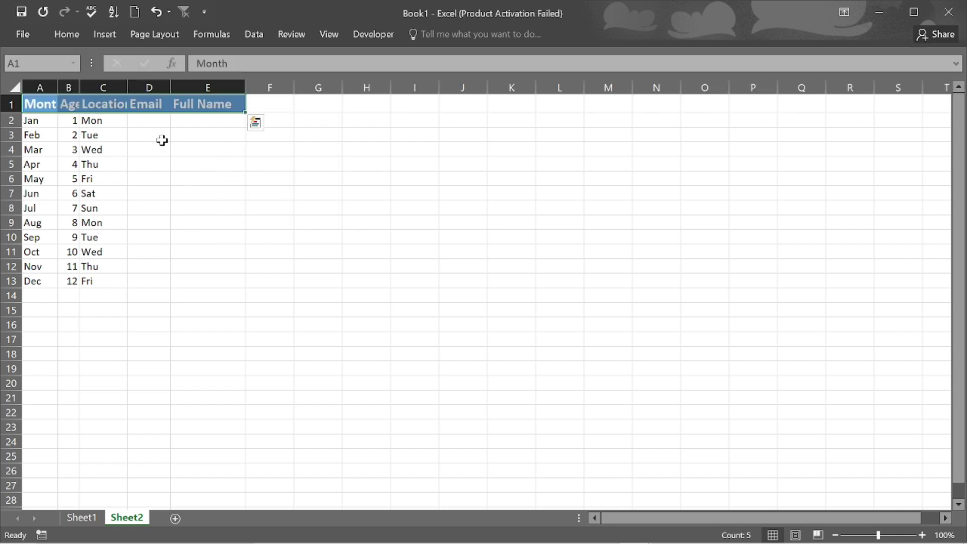
left_click(162, 141)
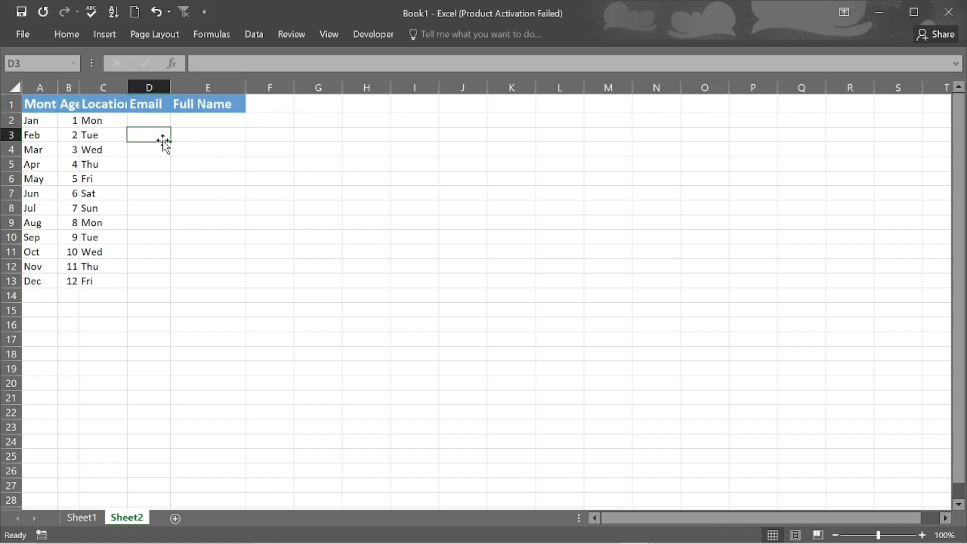
Select the whole sheet and autofit all column widths to their contents
left_click(16, 88)
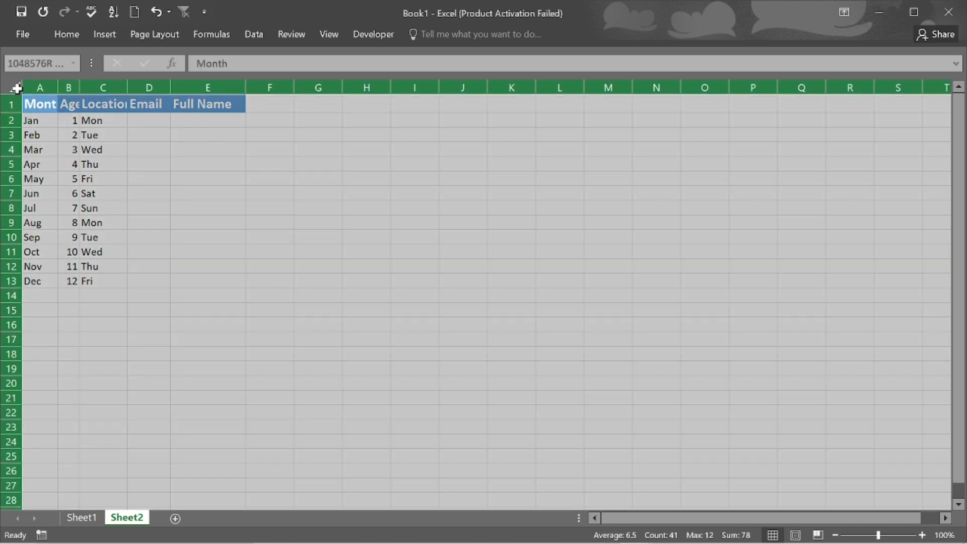
double_click(58, 84)
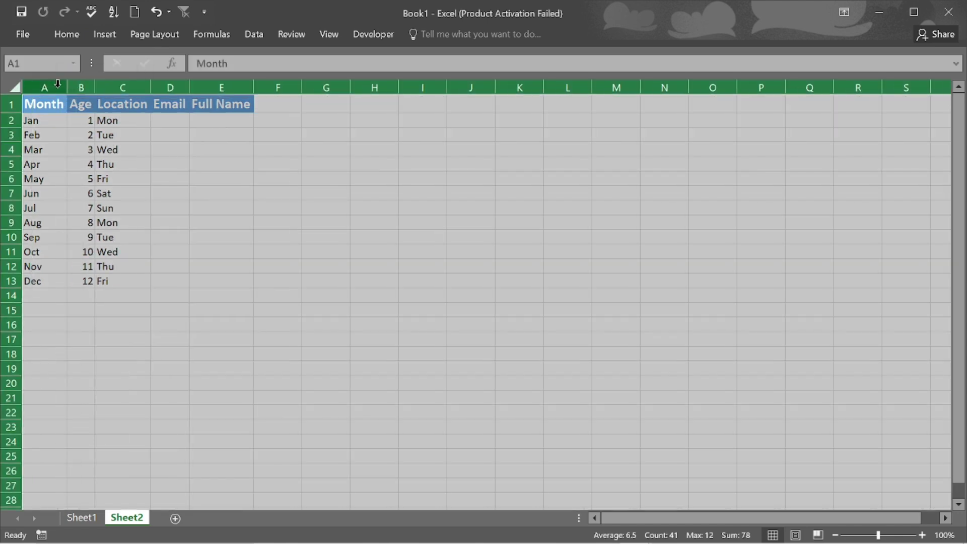
left_click(180, 223)
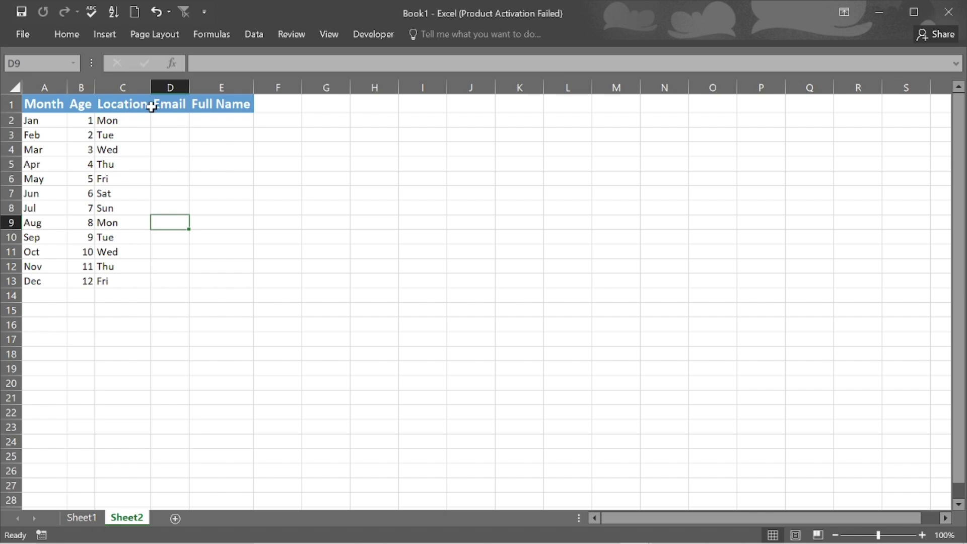
left_click(70, 36)
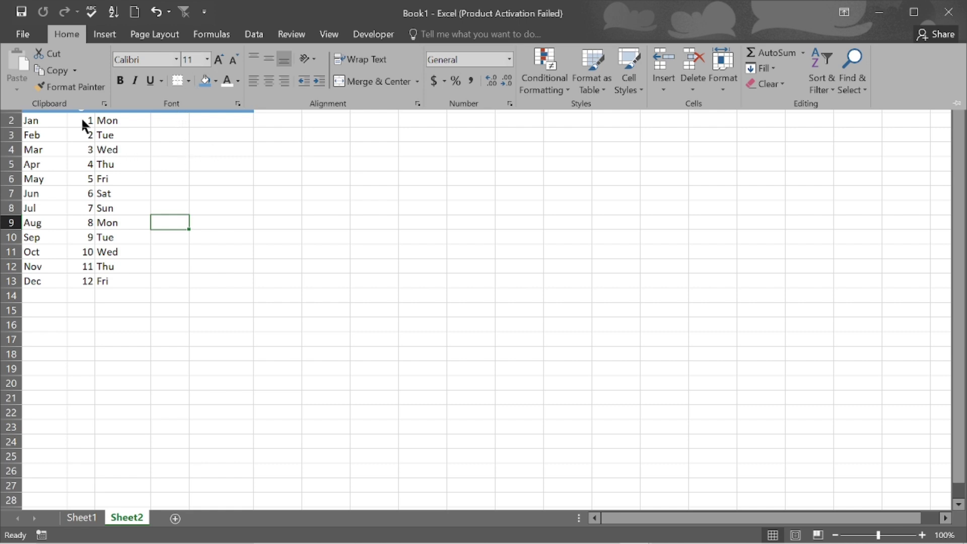
left_click(64, 158)
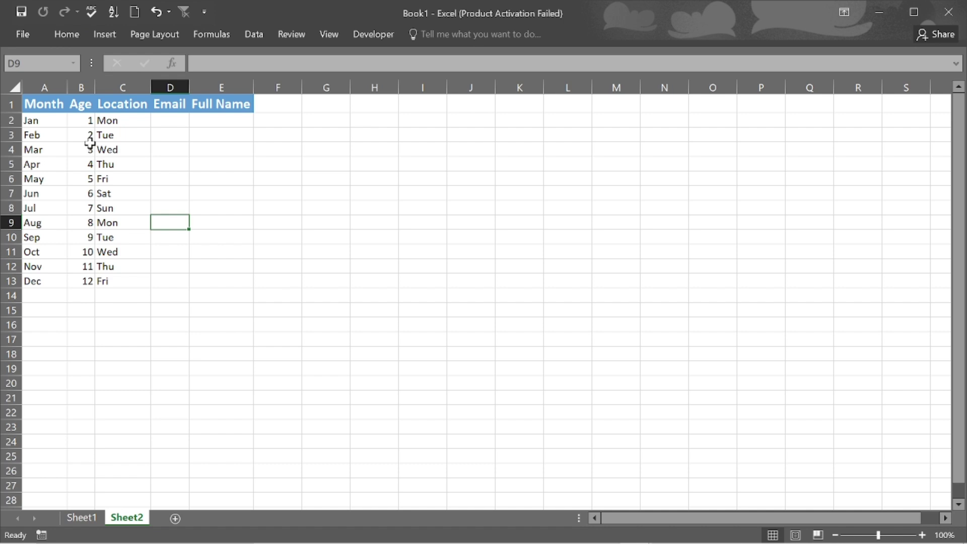
Add the header Date in F1, beside the Full Name header
left_click(273, 110)
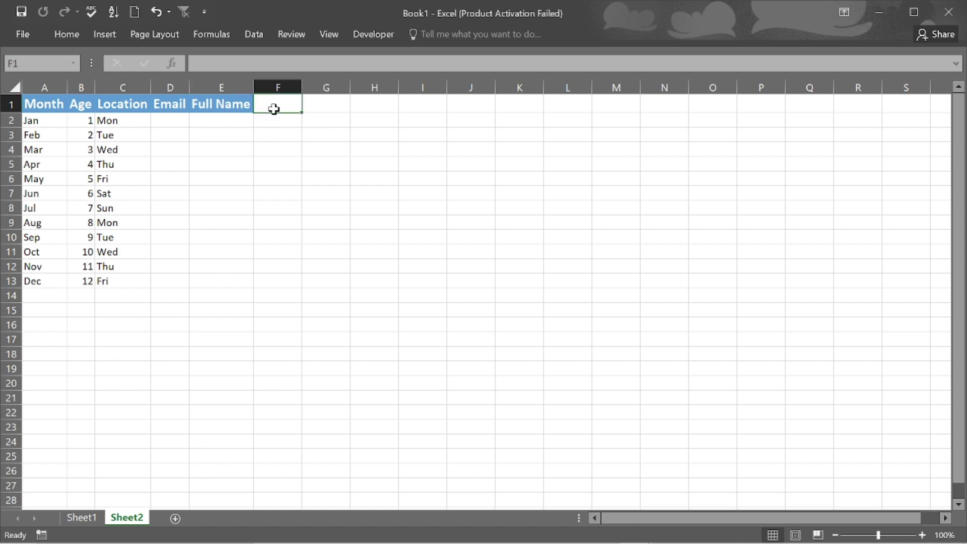
left_click(246, 106)
key("Right")
type("DA")
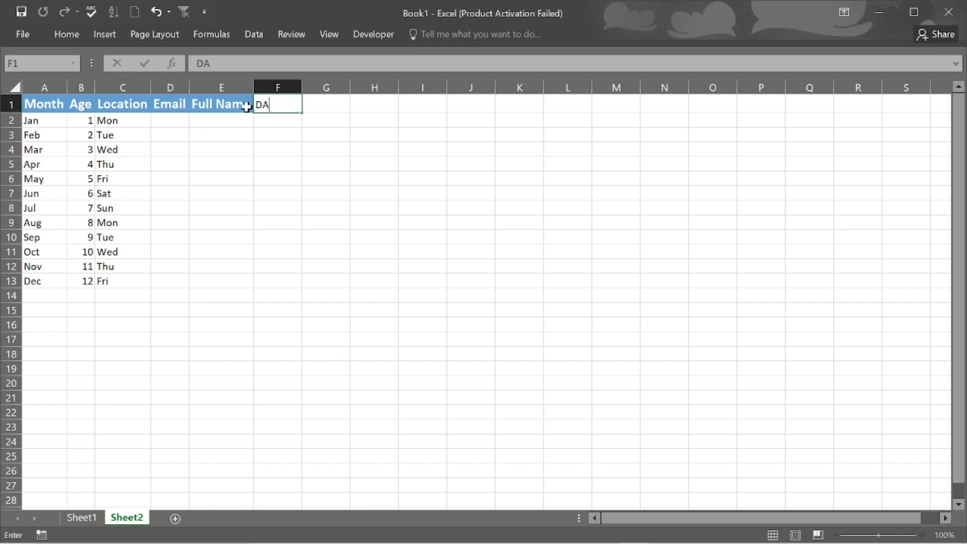
key("BackSpace")
type("ate")
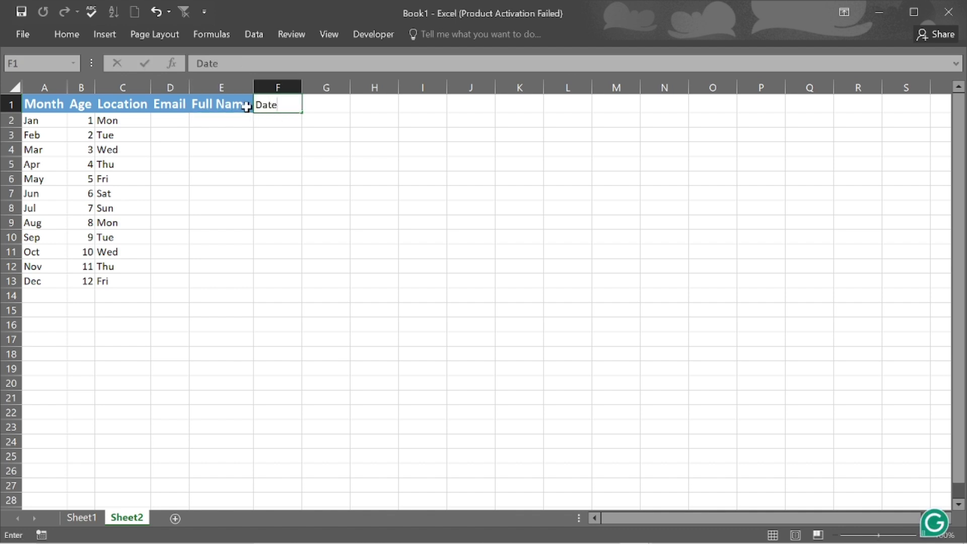
key("Return")
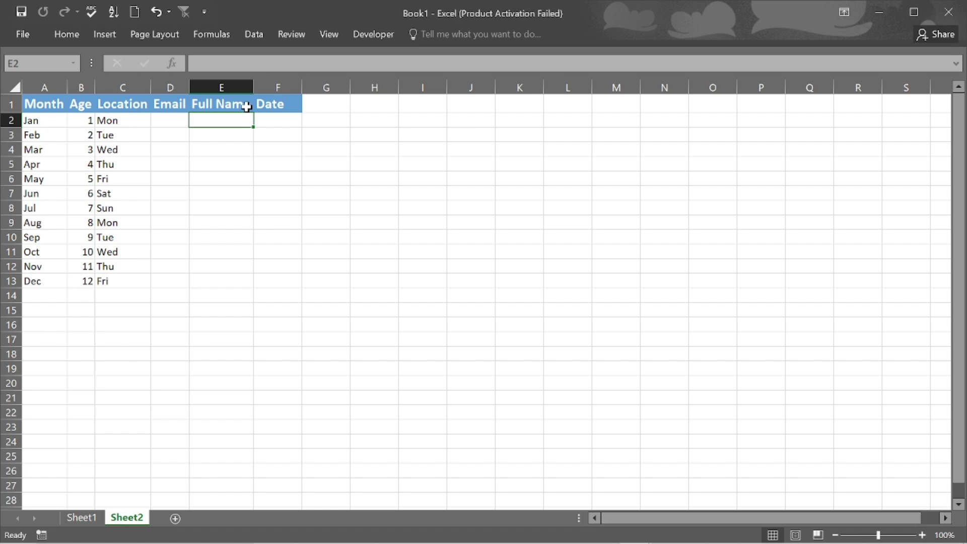
Enter the date 1/1/2000 in F2 under the Date header
left_click(271, 119)
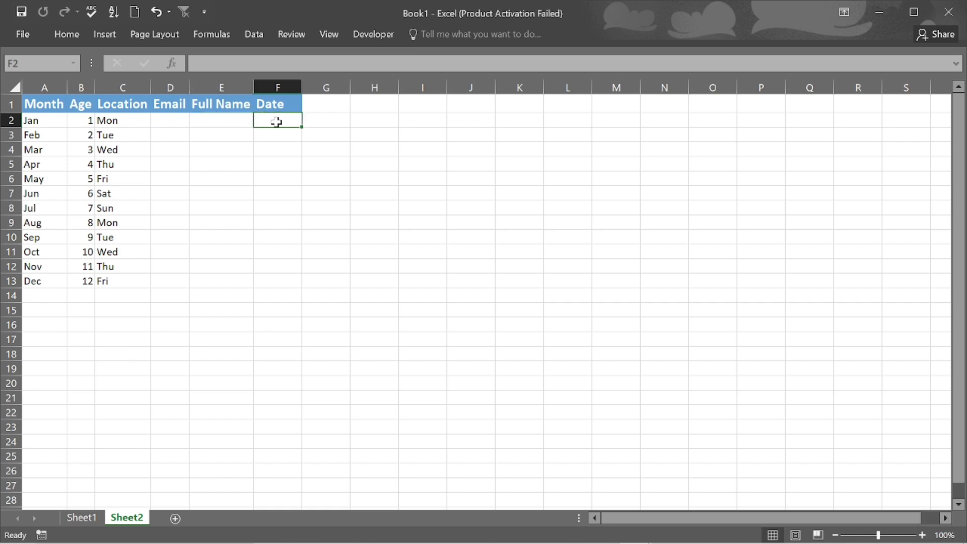
type("1")
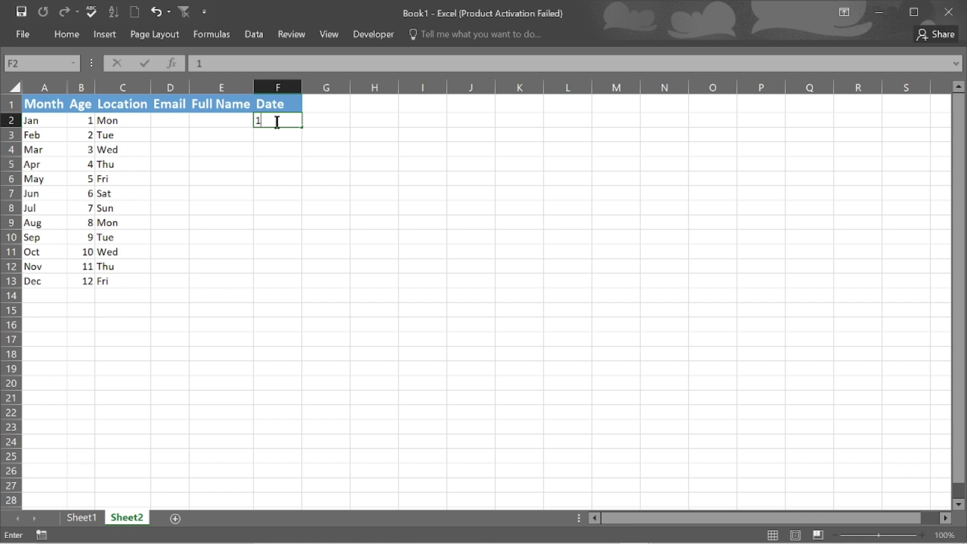
type("/1")
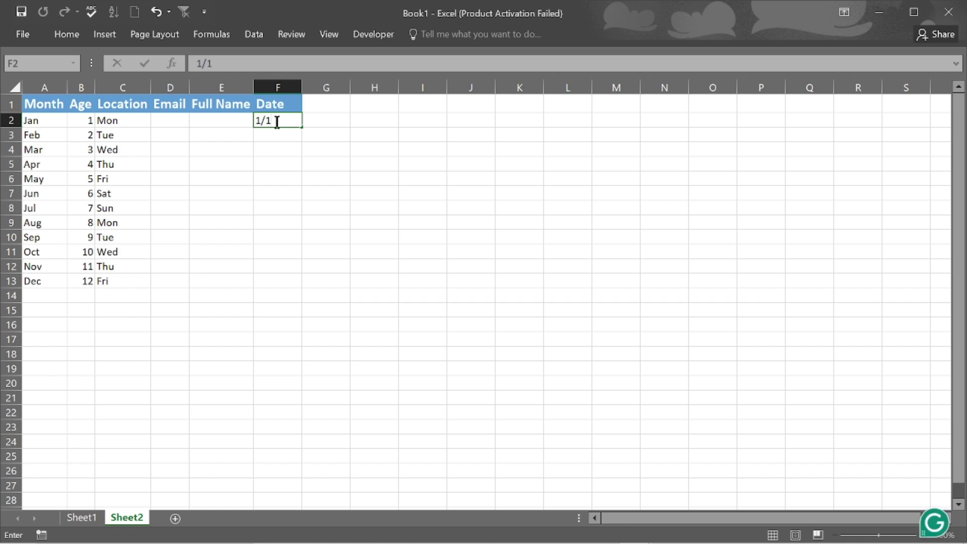
type("/200")
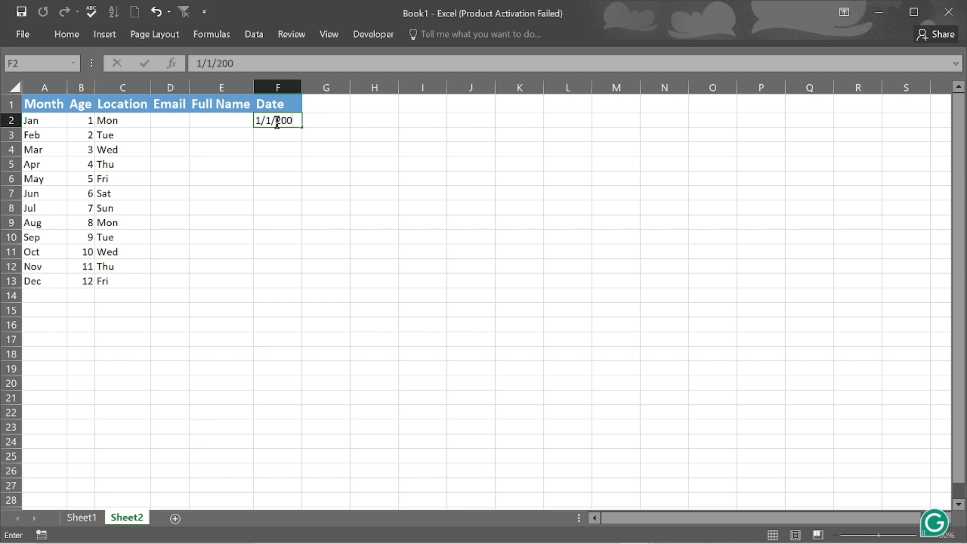
type("0")
key("Return")
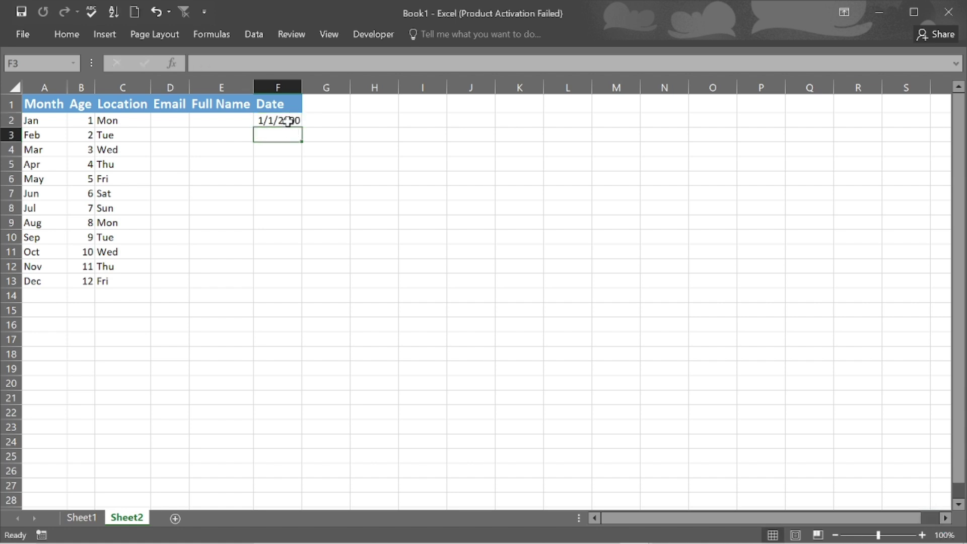
Check which number format is applied to the date cell F2
left_click(288, 121)
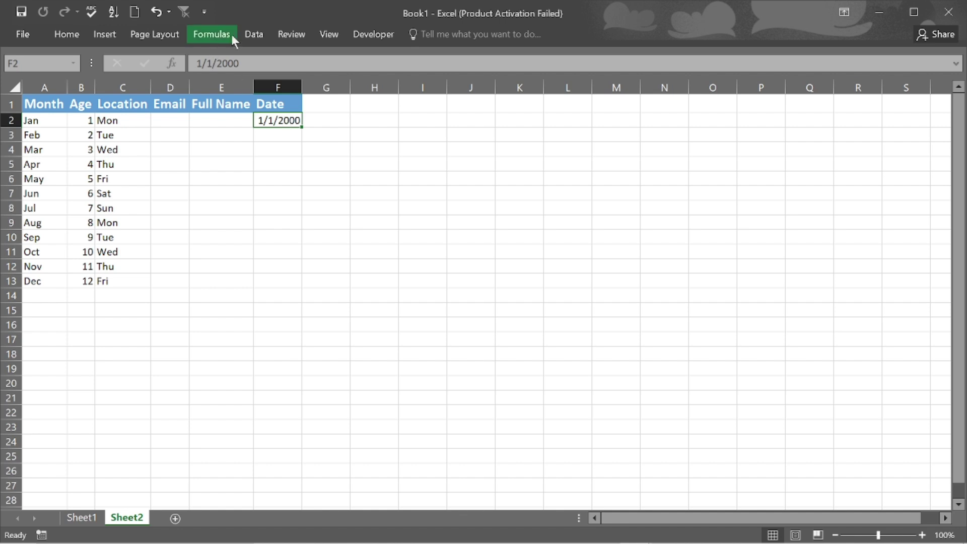
left_click(66, 34)
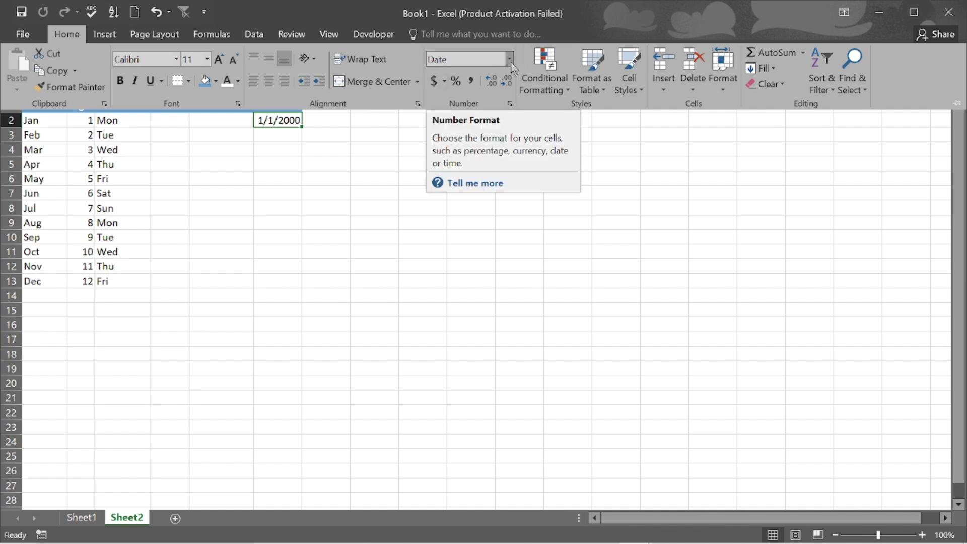
key("ctrl+F1")
Apply the Number format to the Age values in B2:B13
left_click(85, 125)
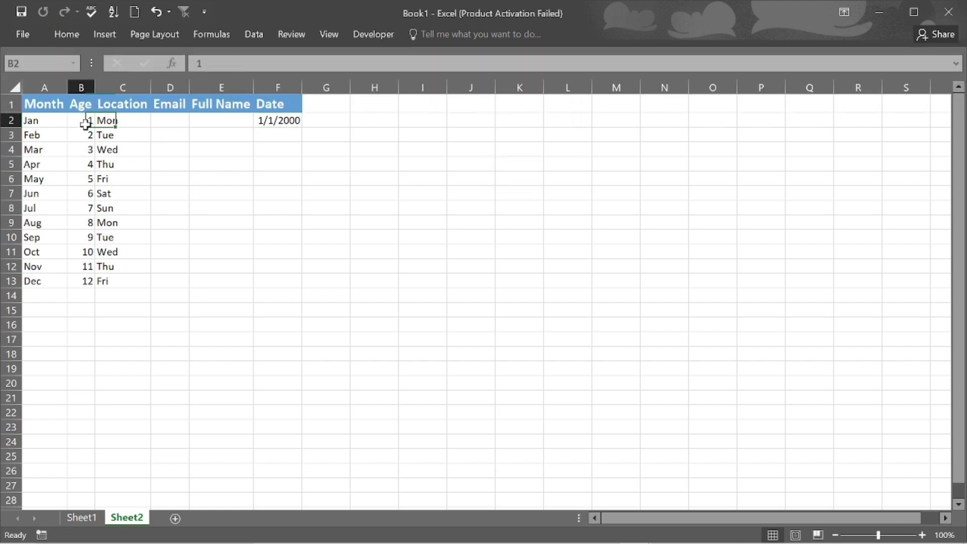
left_click(83, 104)
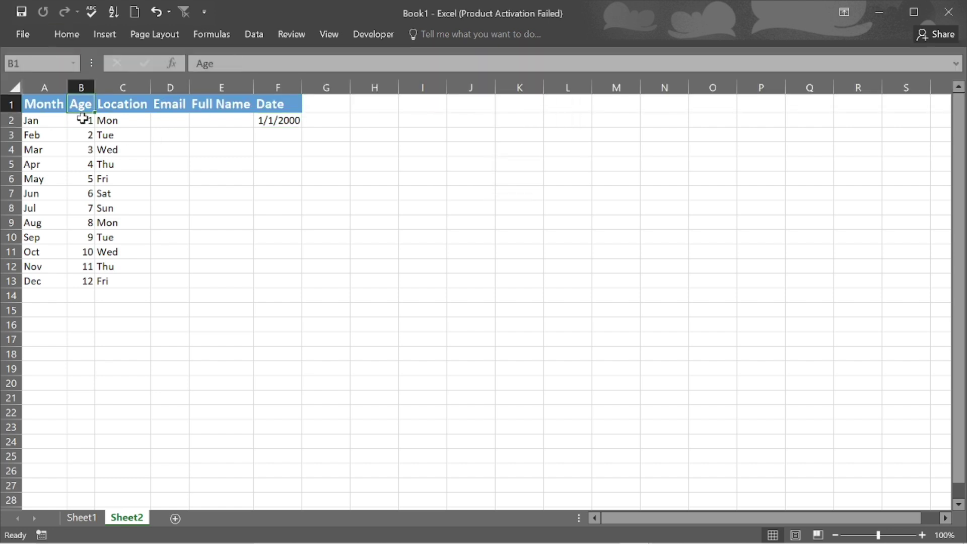
left_click_drag(81, 120, 82, 279)
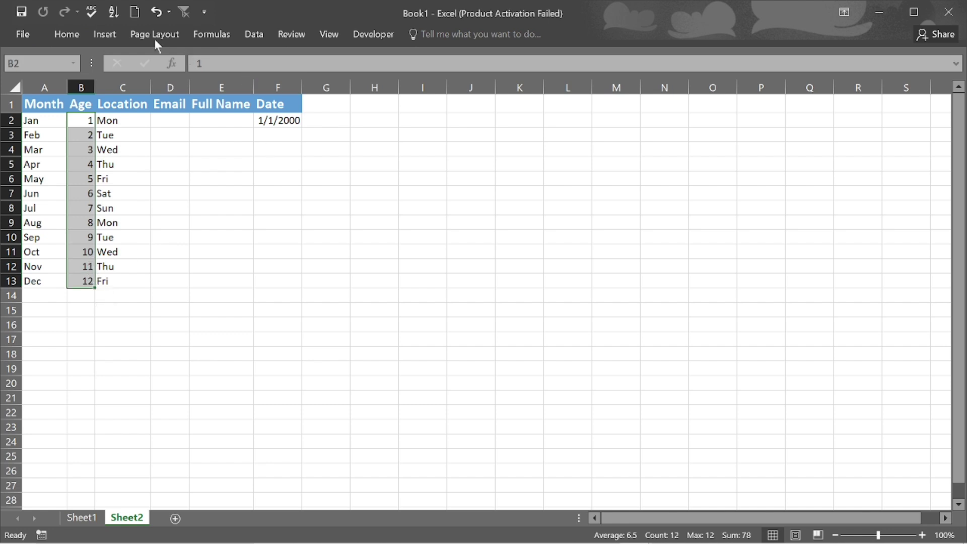
left_click(77, 34)
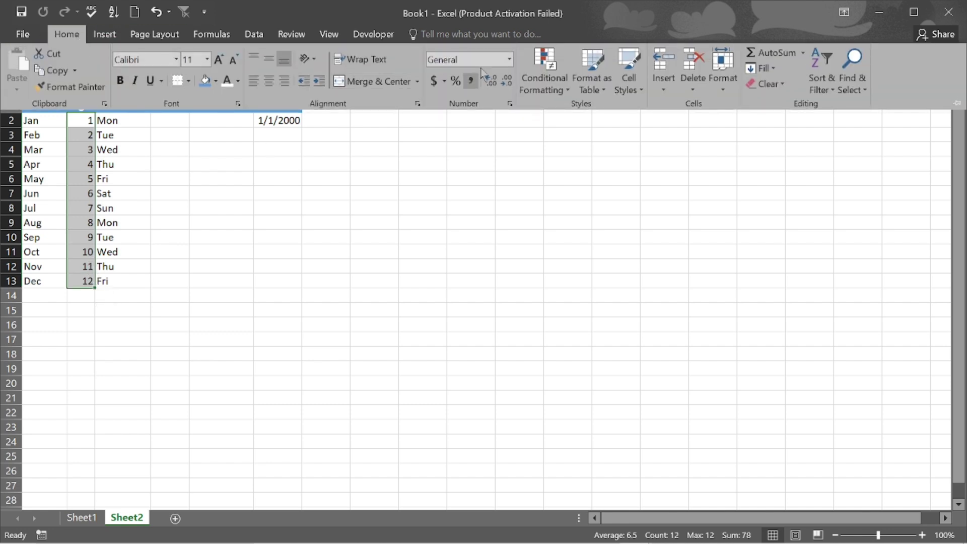
left_click(510, 59)
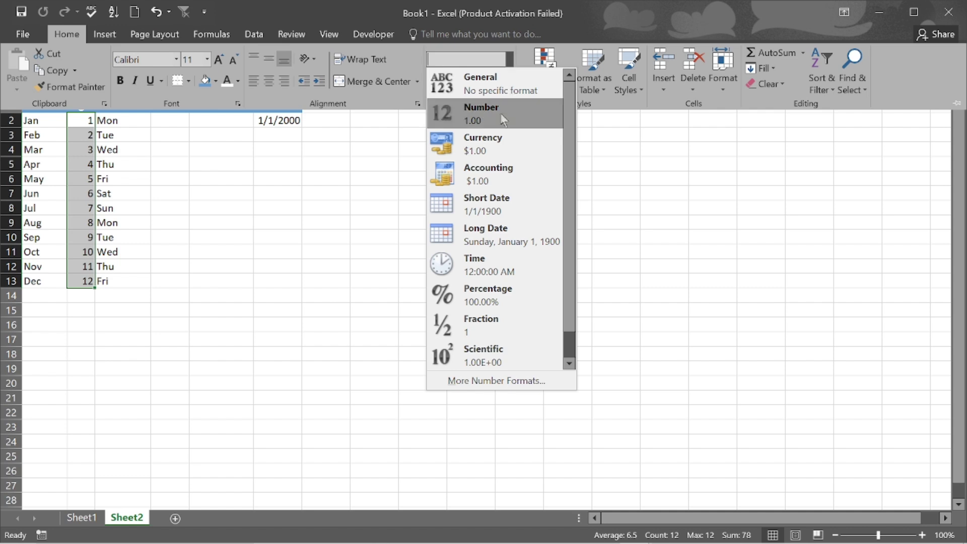
left_click(501, 113)
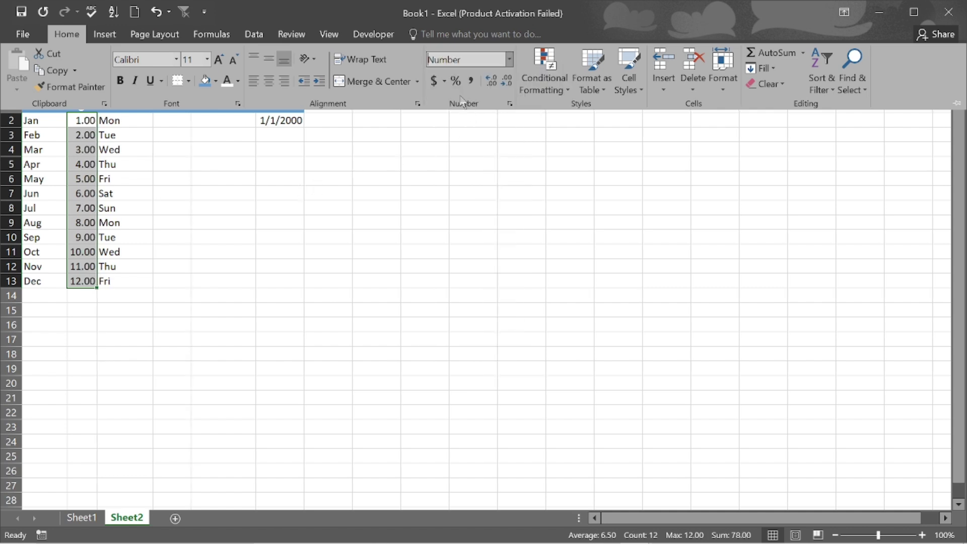
Adjust the Age values in B2:B13 to show one decimal place
left_click(492, 87)
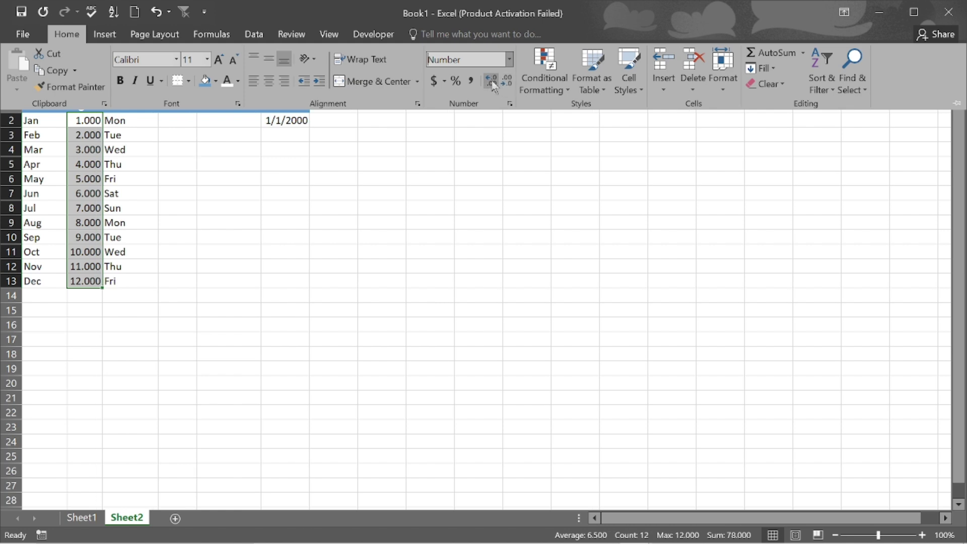
left_click(505, 81)
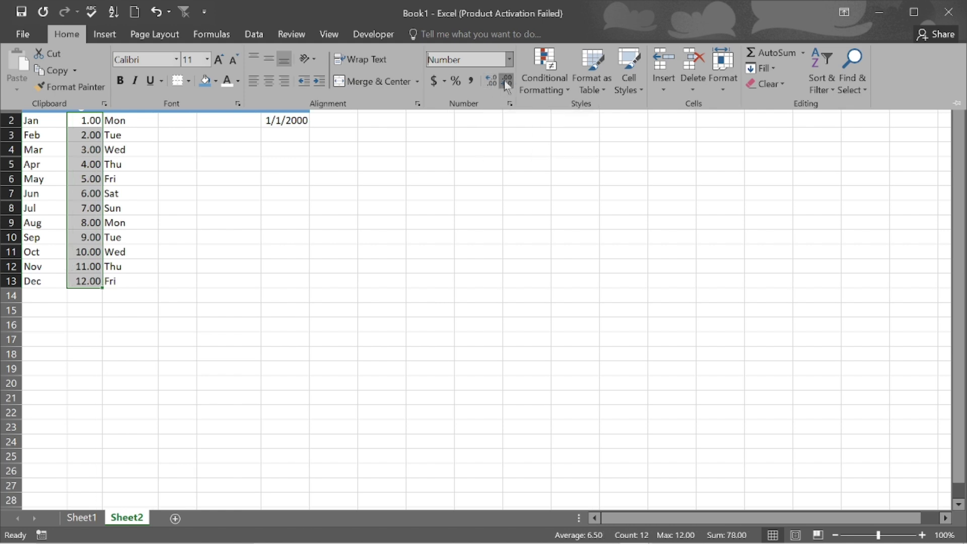
left_click(505, 82)
left_click(379, 192)
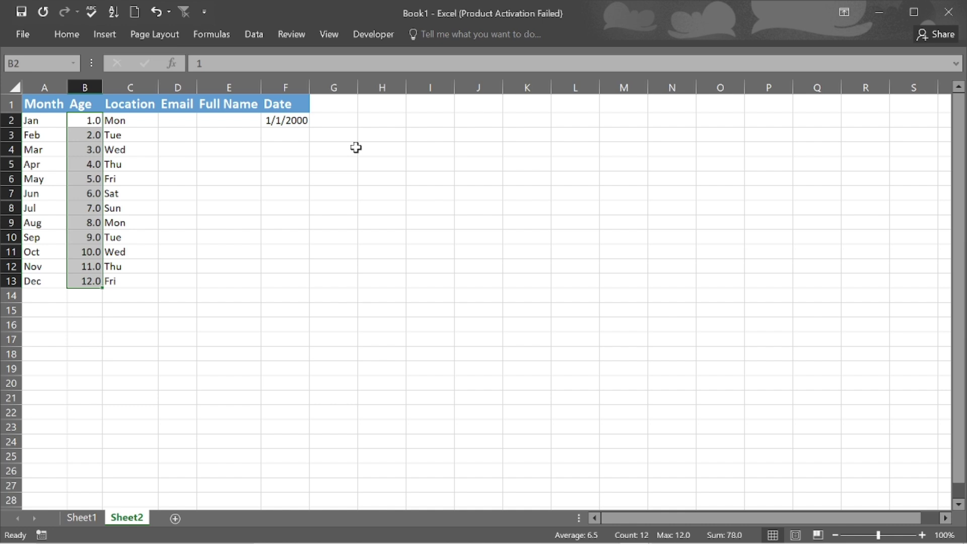
Add the header Amount in G1, beside the Date header
left_click(328, 105)
left_click(285, 105)
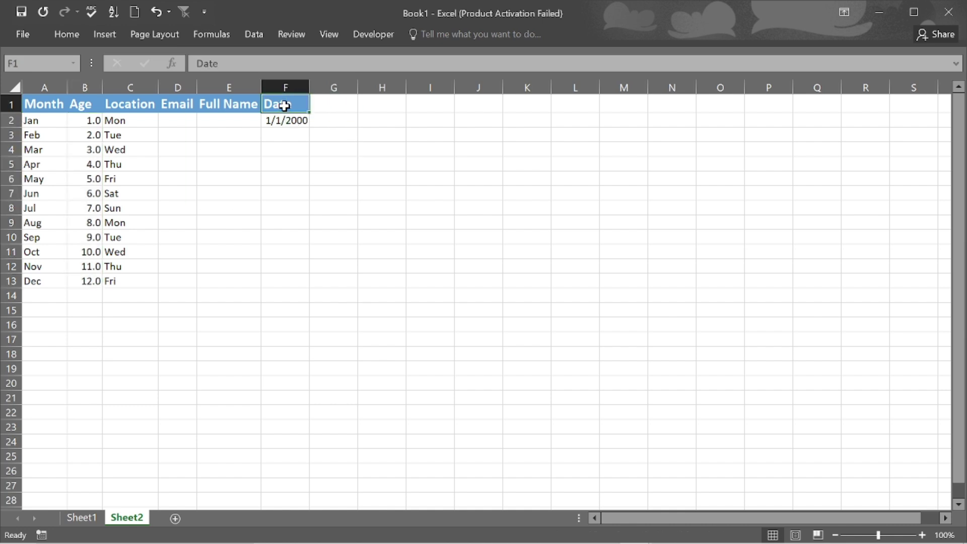
key("Right")
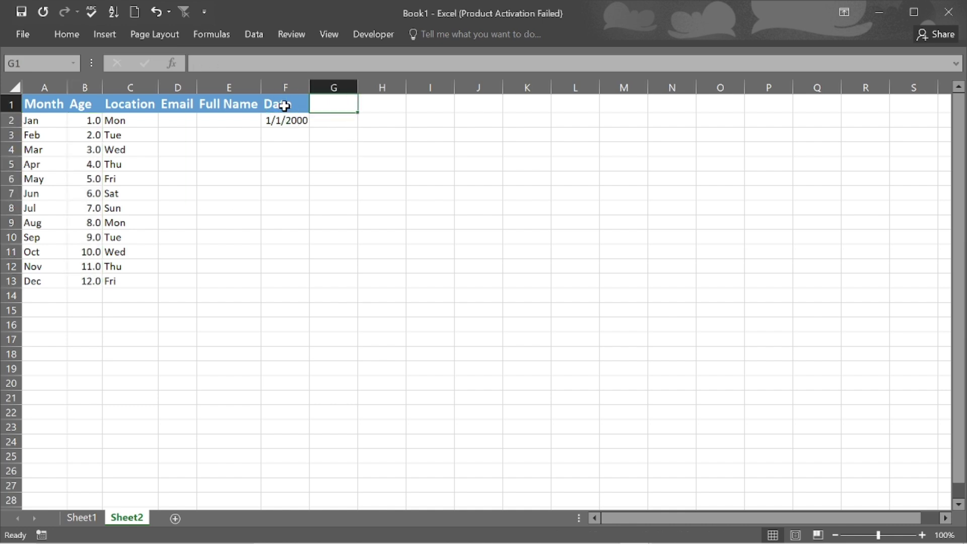
type("Amout")
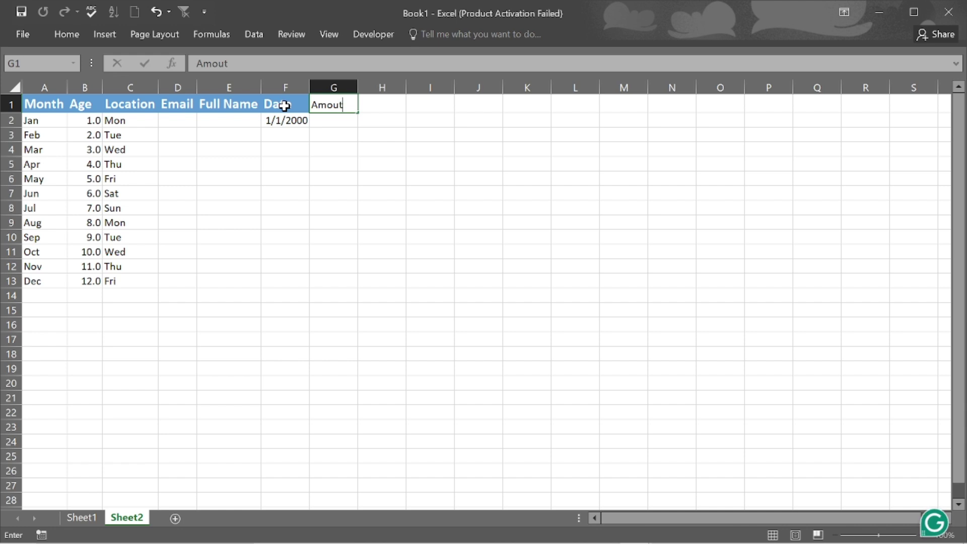
key("BackSpace")
type("nt")
key("Return")
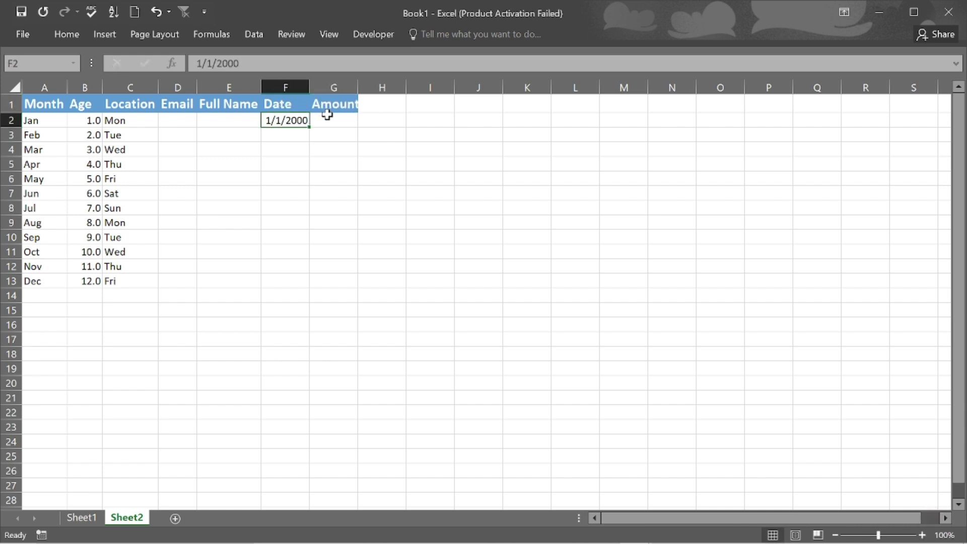
Enter the value 200 in G2 under the Amount header
left_click(328, 121)
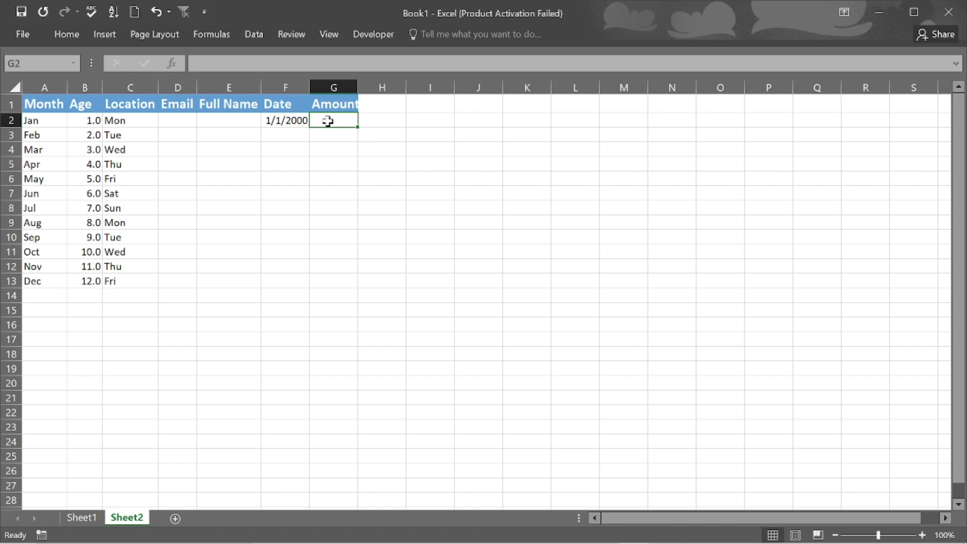
type("200")
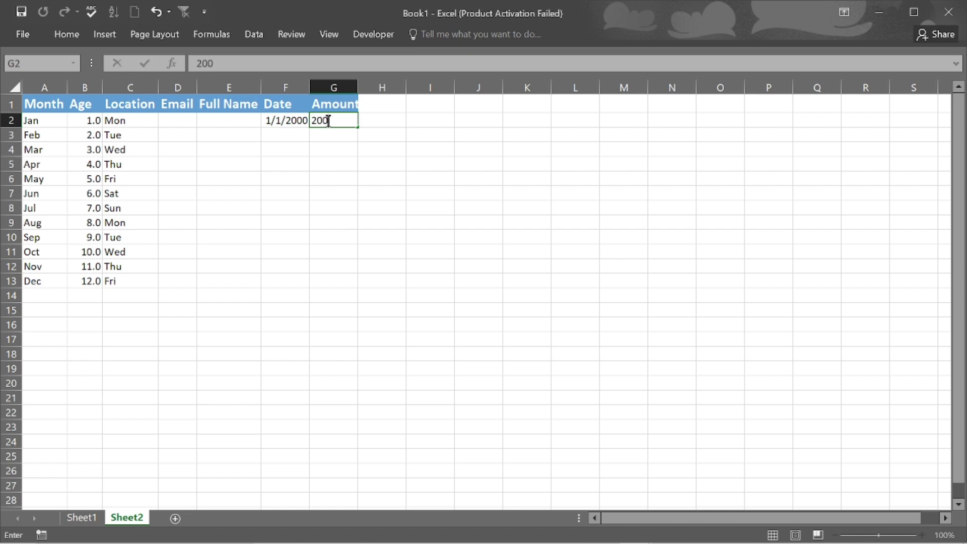
key("Return")
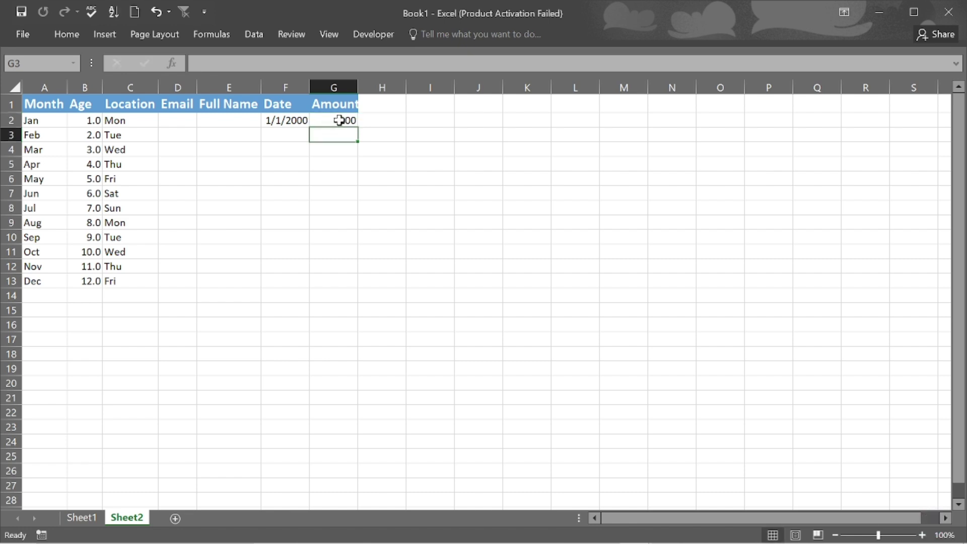
Format the amount in G2 as Currency with no decimal places
left_click(339, 120)
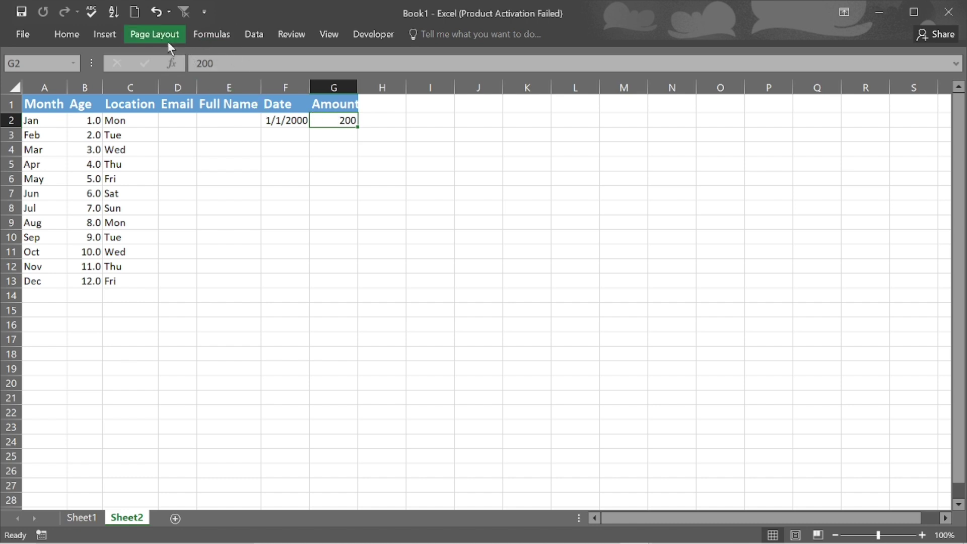
left_click(69, 36)
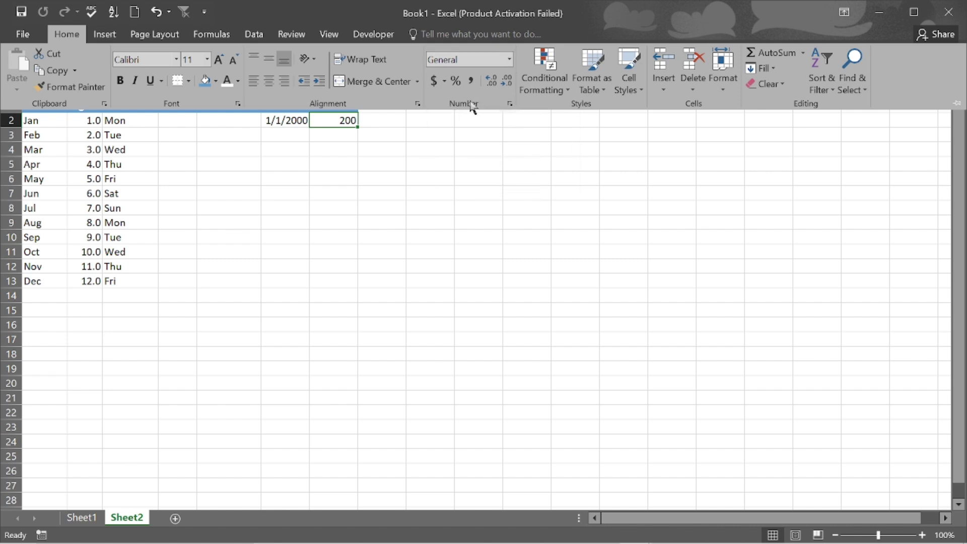
left_click(510, 60)
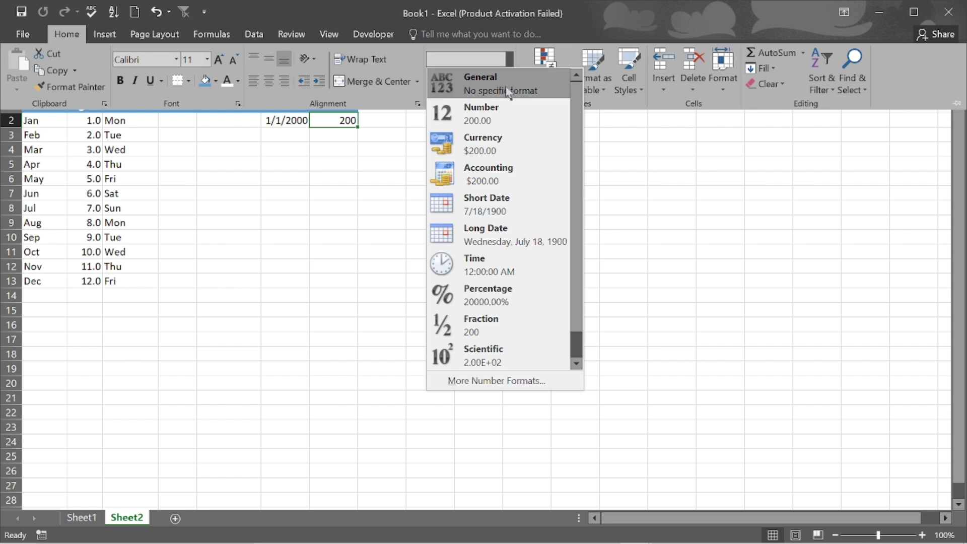
left_click(490, 148)
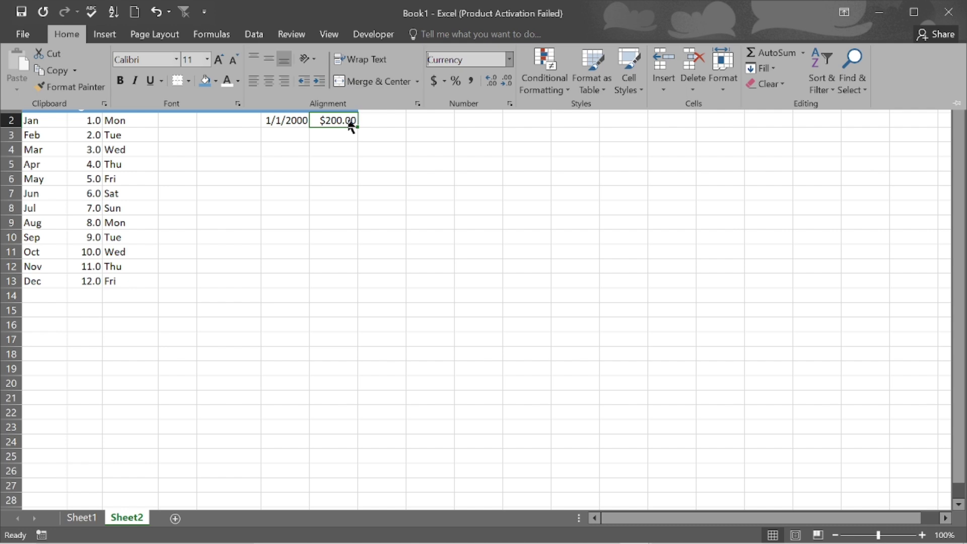
left_click(505, 80)
left_click(506, 82)
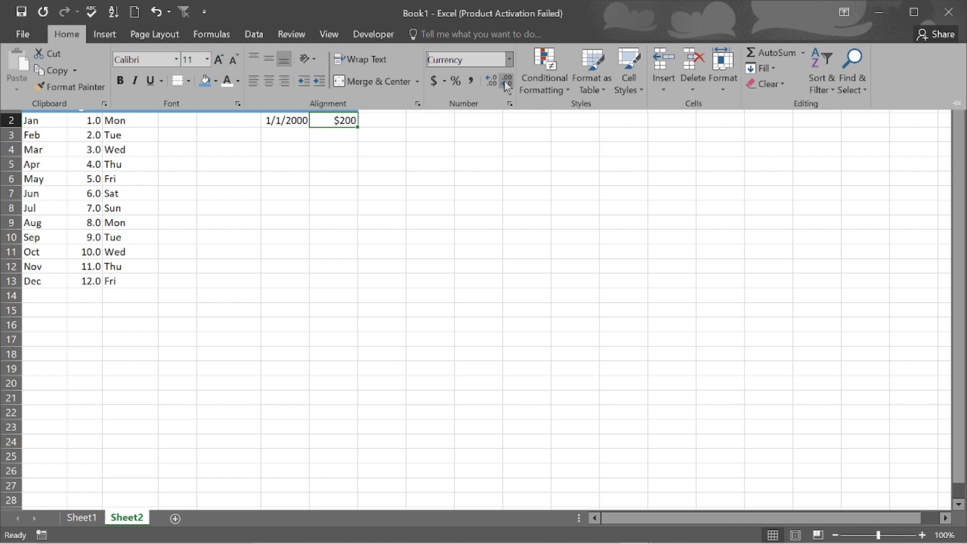
key("ctrl+F1")
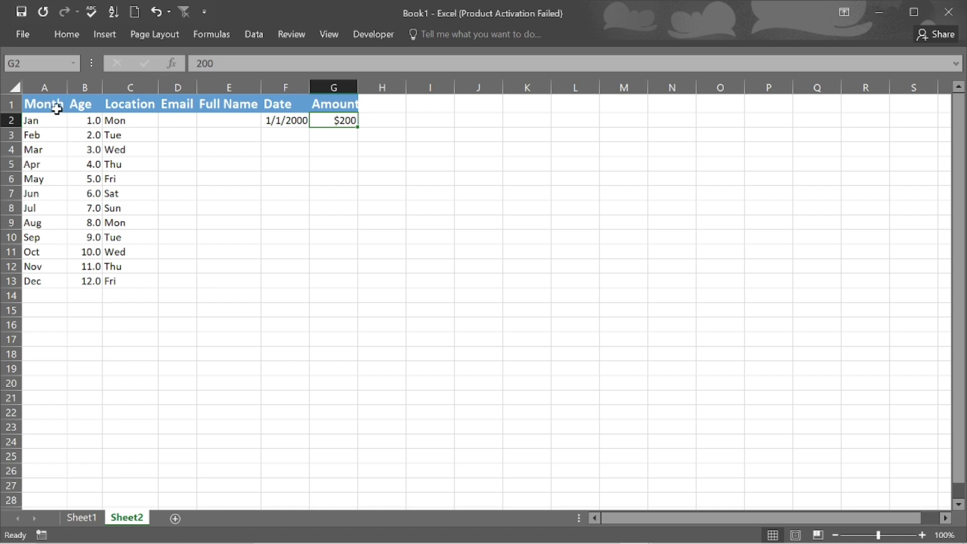
left_click(473, 108)
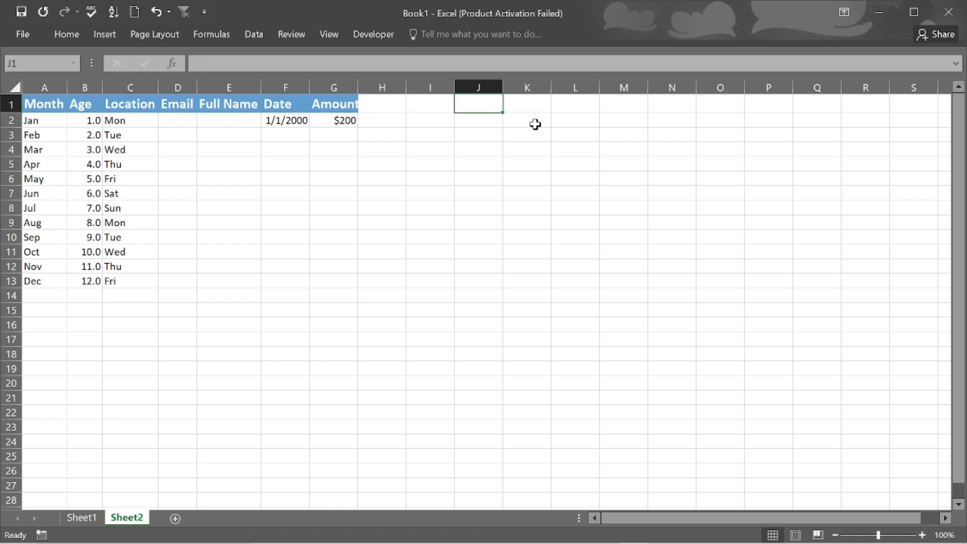
left_click(539, 103)
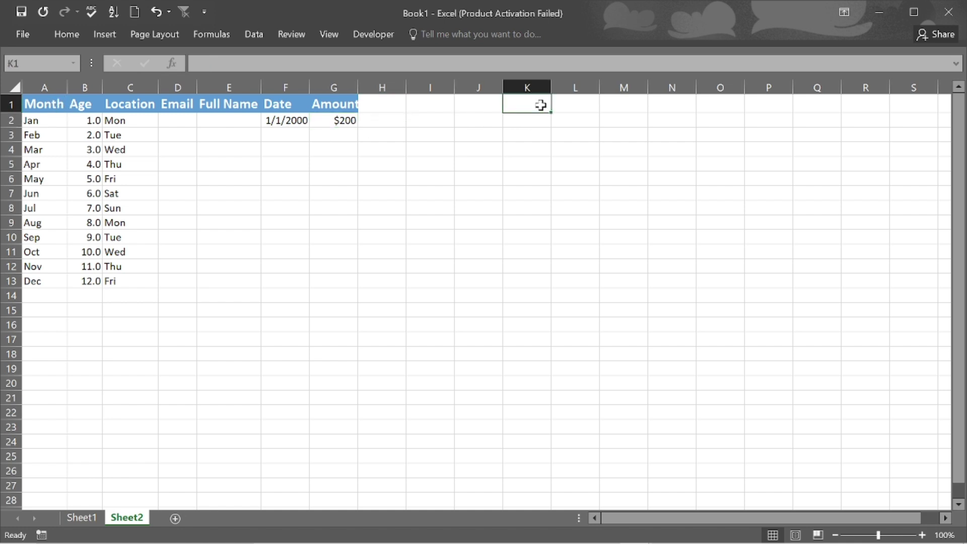
left_click(582, 101)
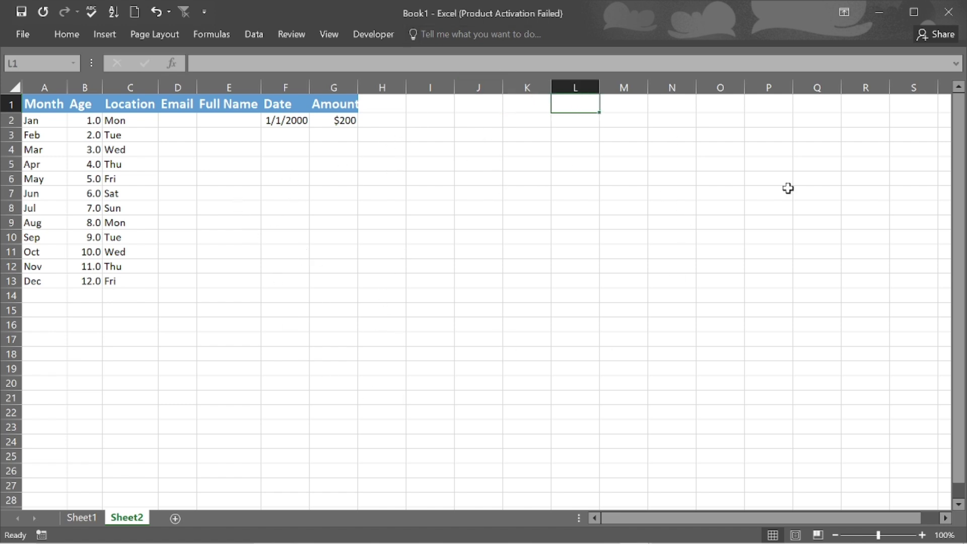
left_click(525, 132)
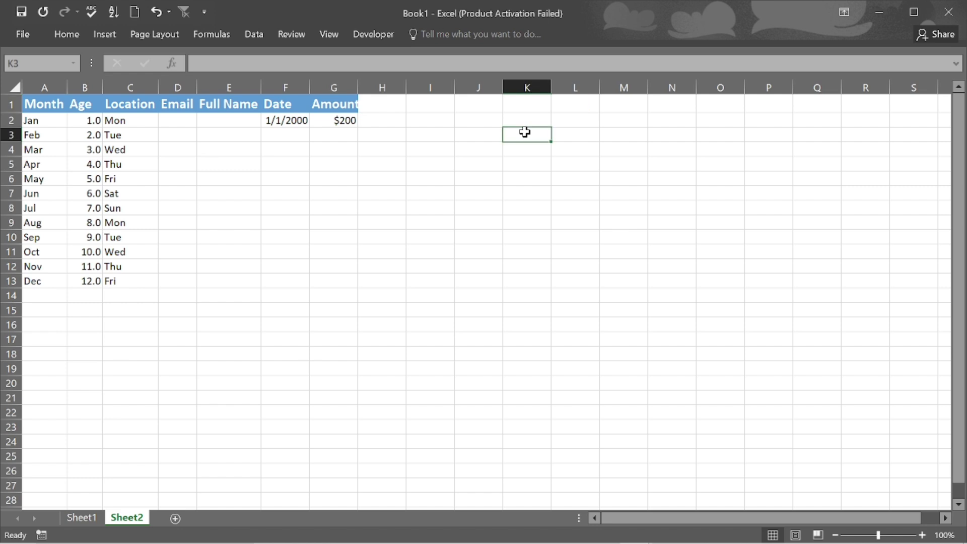
left_click(528, 106)
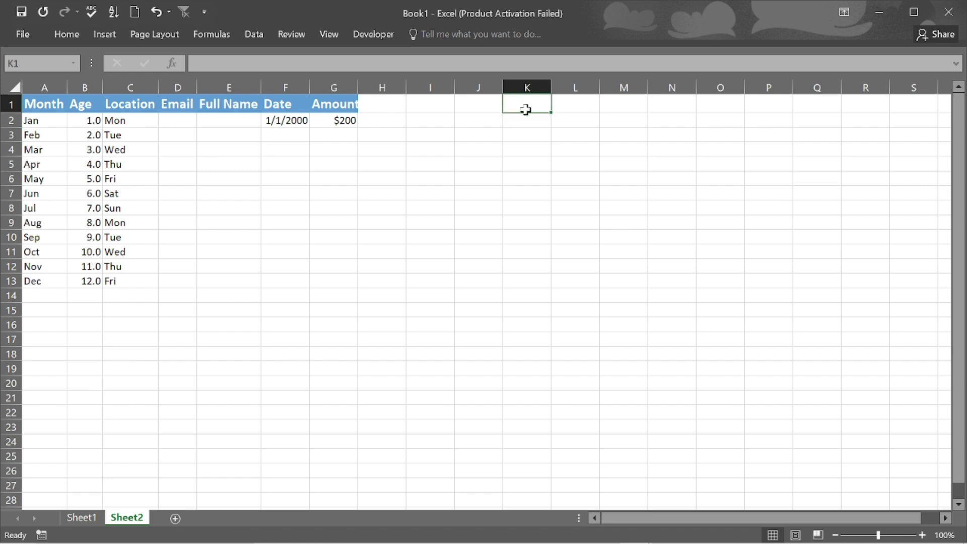
Add the sample header ggg in H1, beside the Amount header
left_click(337, 102)
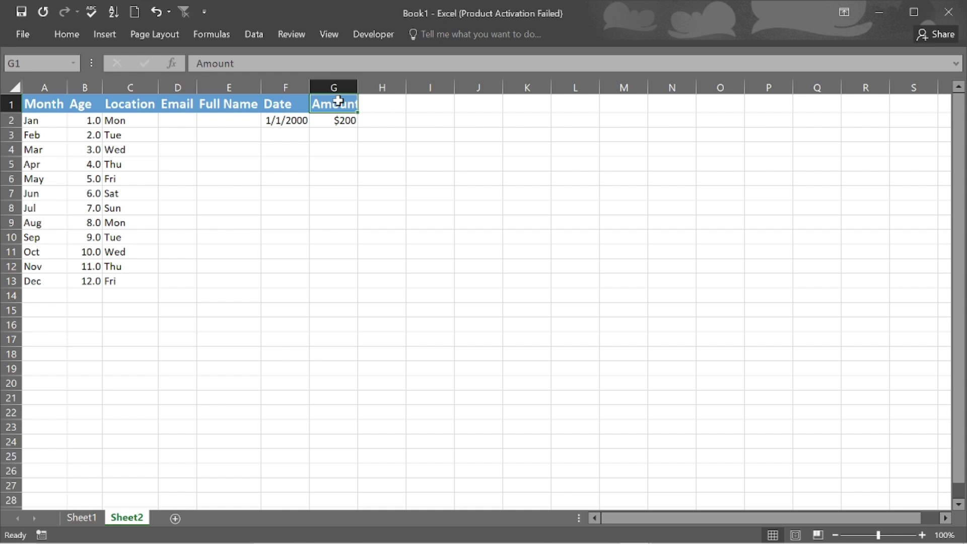
key("Right")
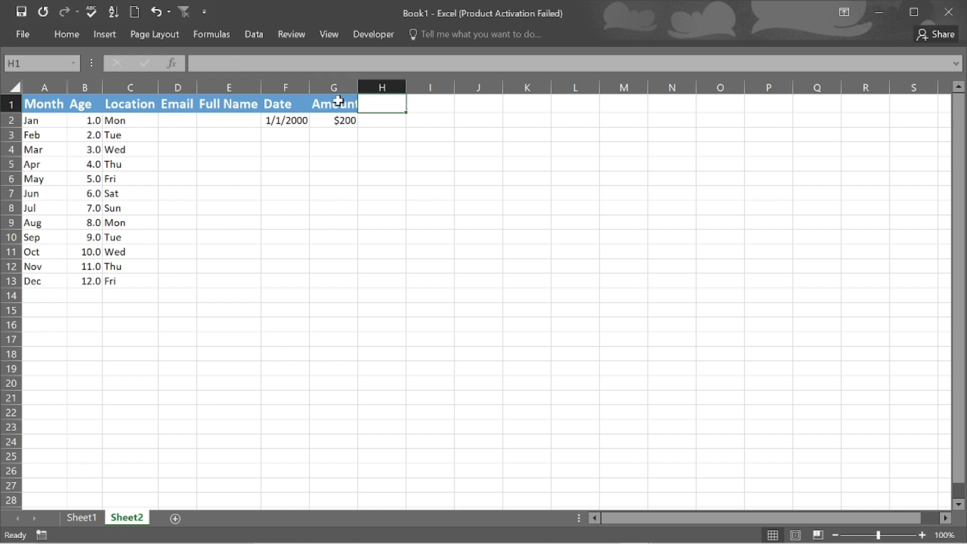
type("ggg")
key("Return")
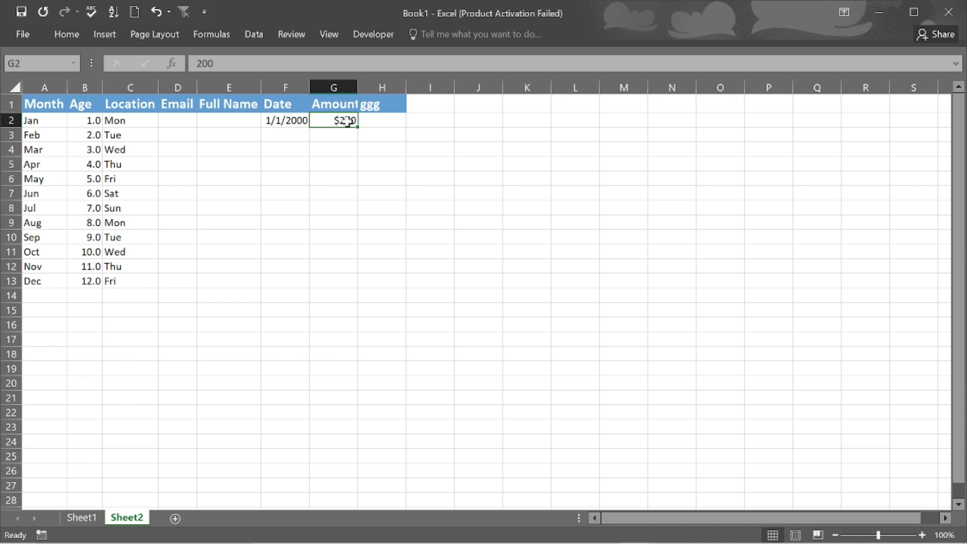
left_click(66, 34)
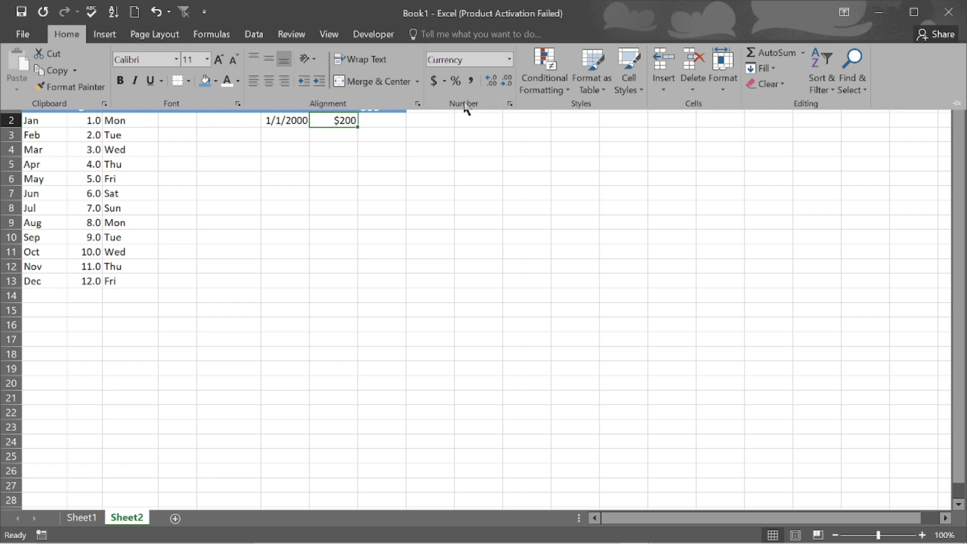
left_click(509, 59)
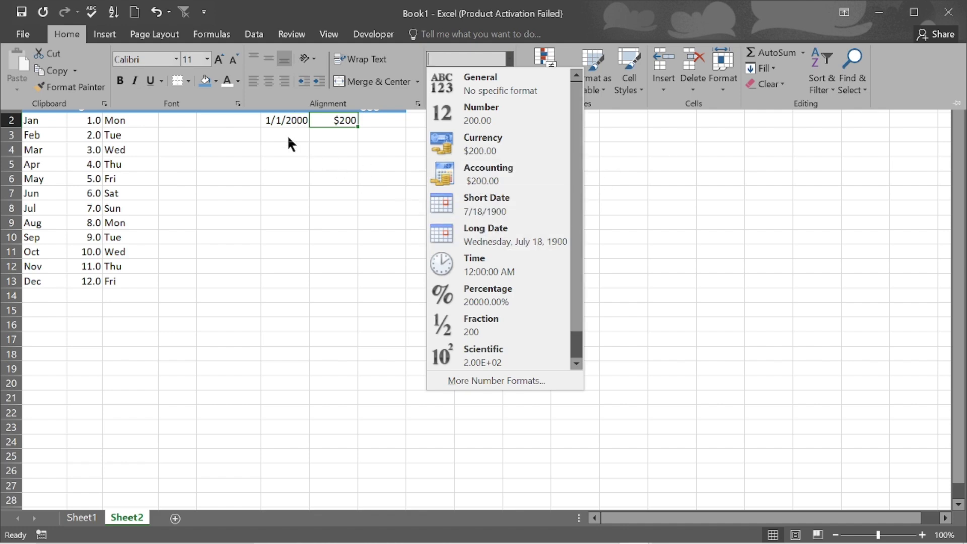
key("Escape")
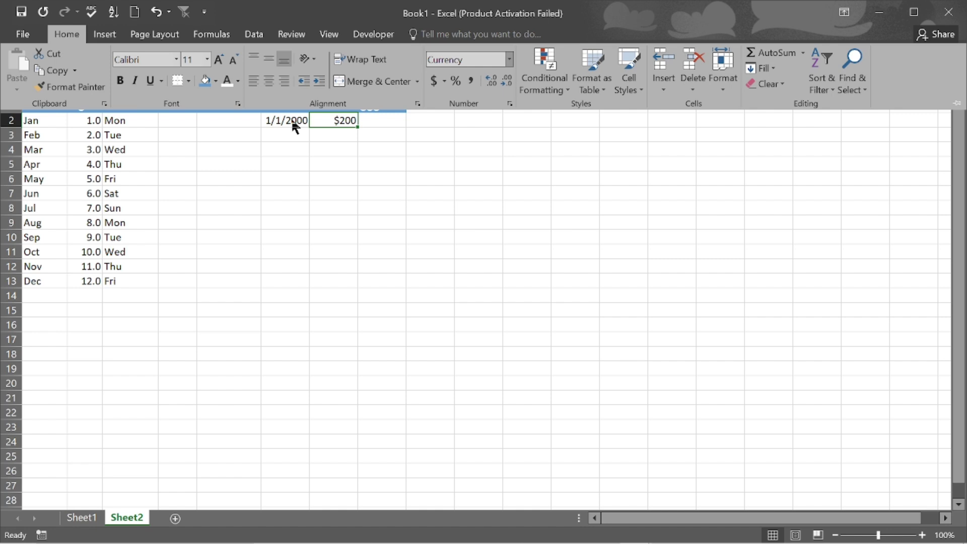
key("Escape")
Apply the Long Date format to the date in F2
left_click(293, 120)
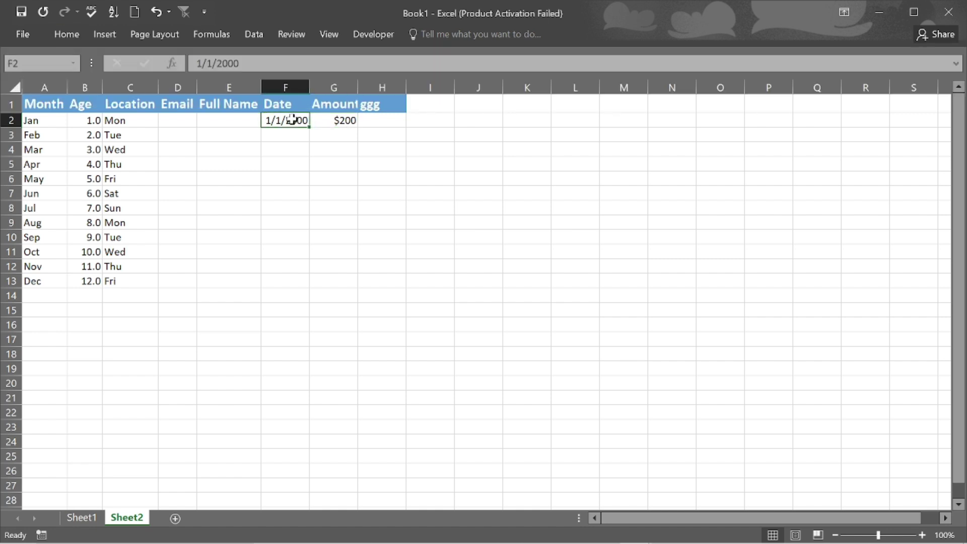
left_click(72, 40)
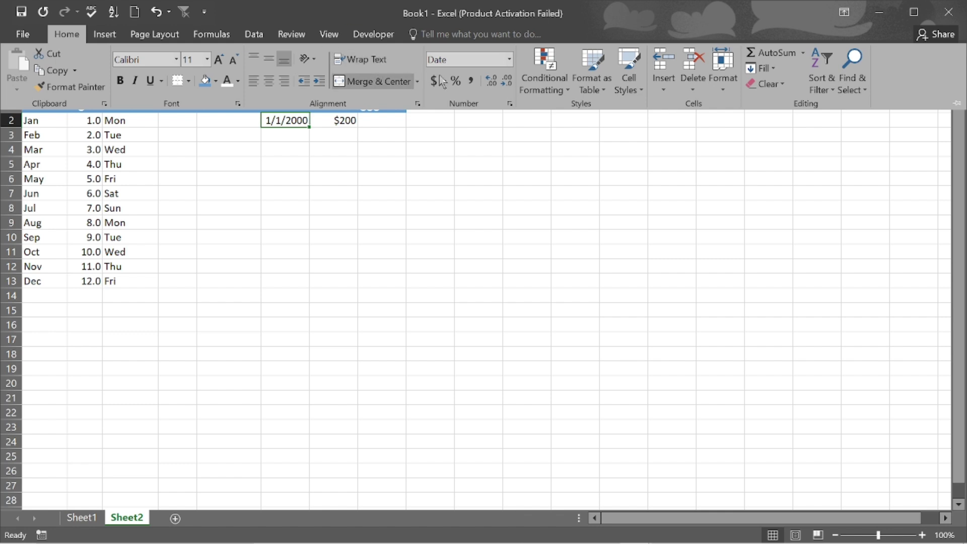
left_click(509, 60)
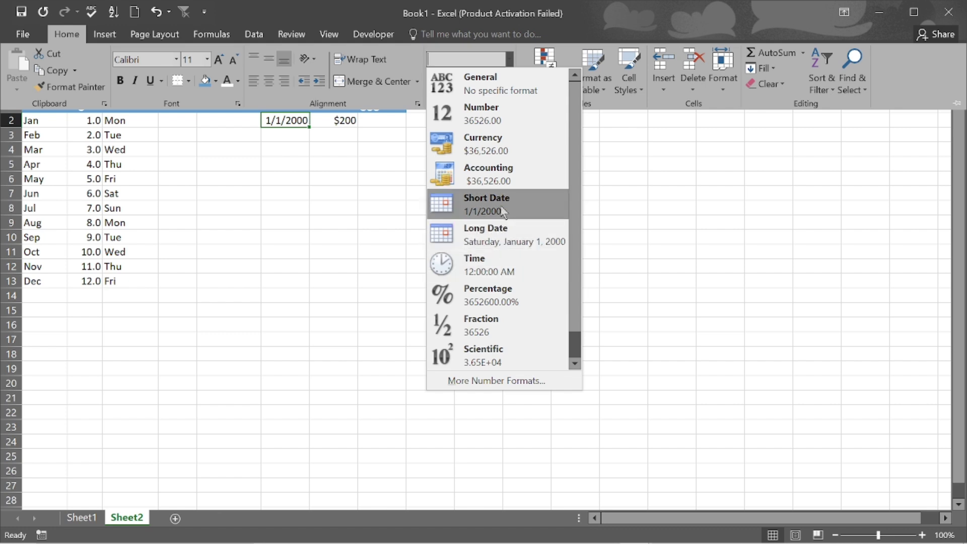
left_click(495, 232)
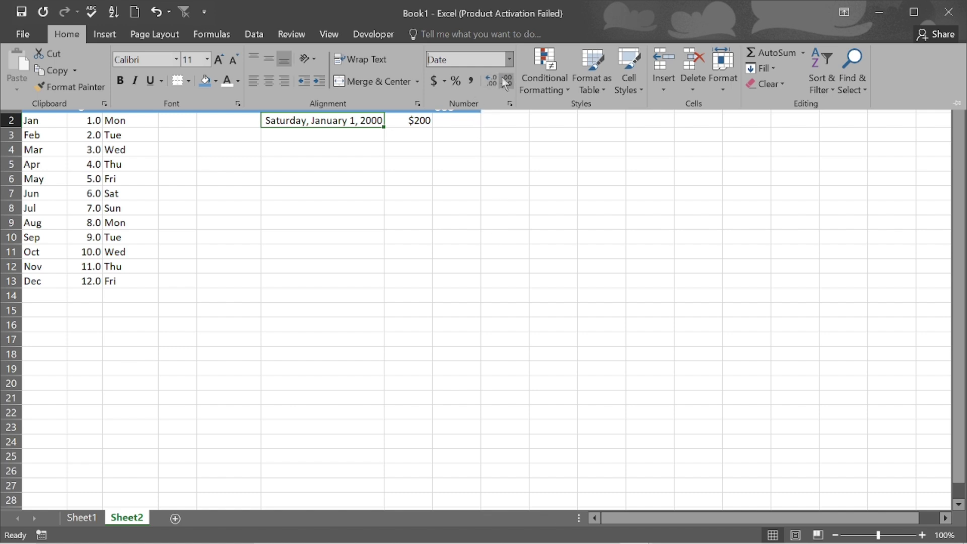
Switch the date in F2 to the Short Date format and back to Long Date
left_click(509, 62)
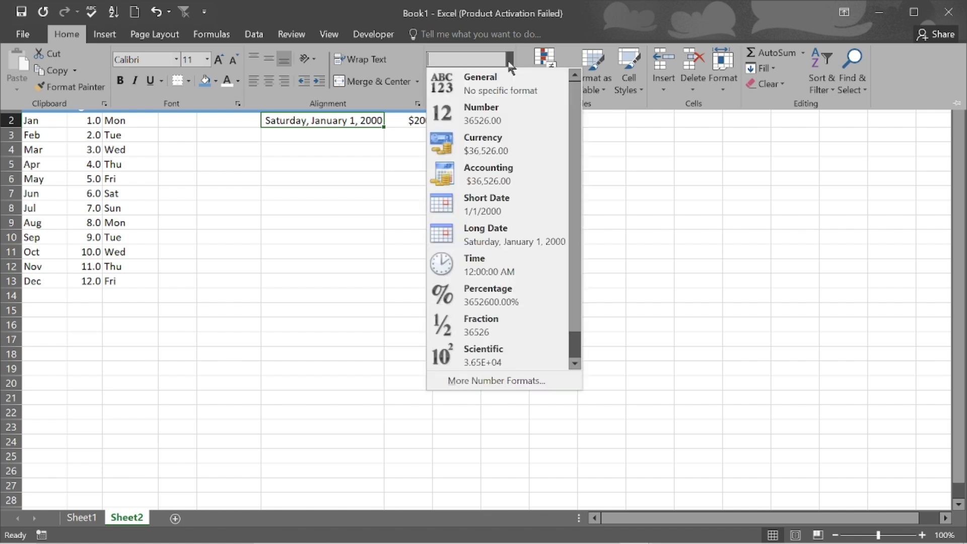
left_click(501, 201)
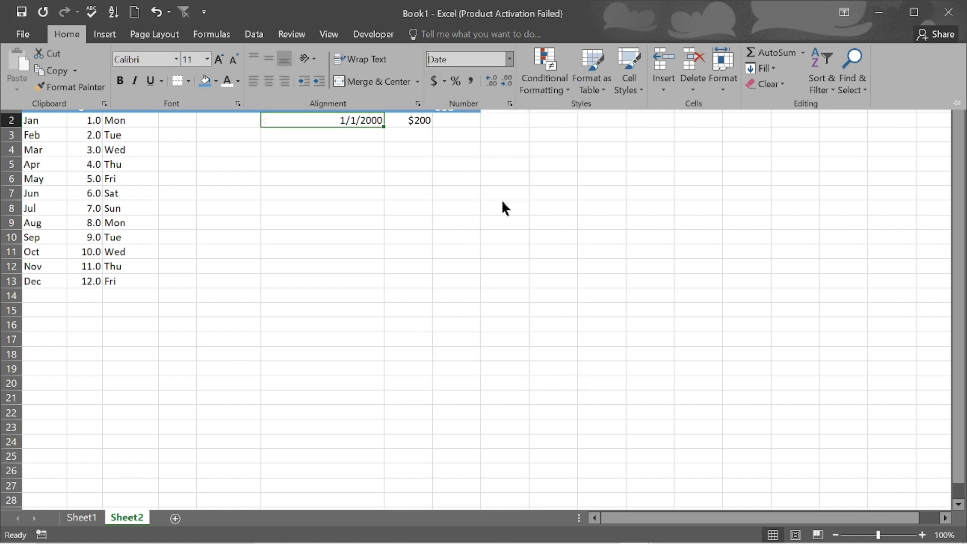
left_click(509, 61)
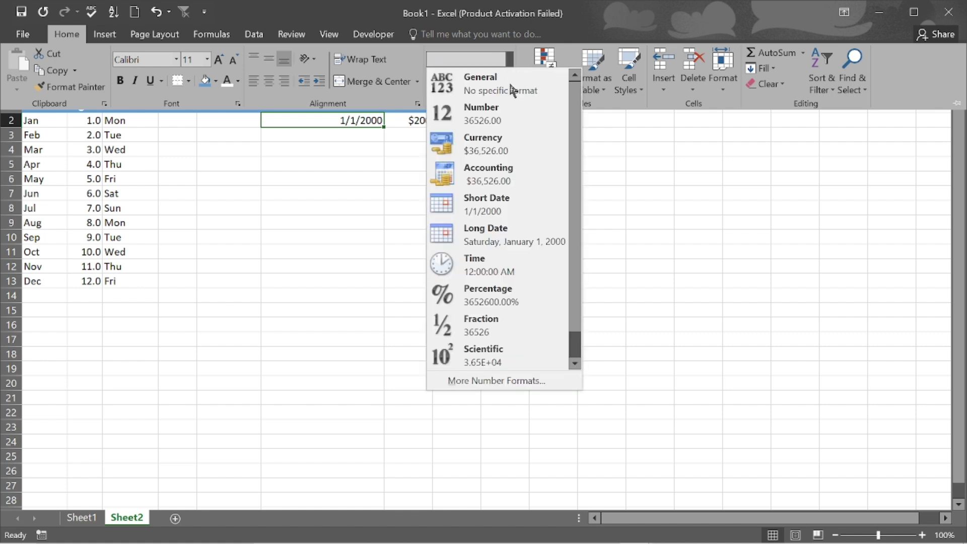
left_click(505, 233)
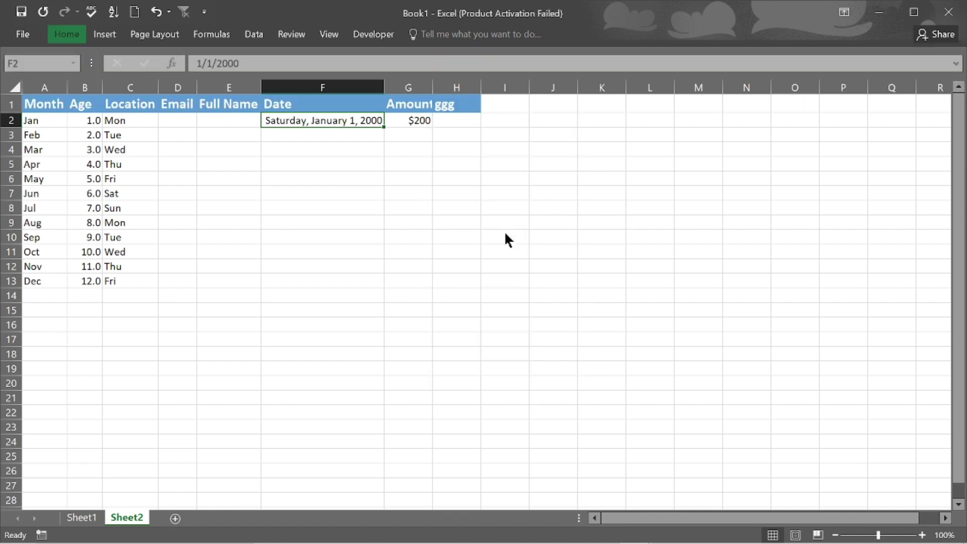
Format the first Age value in B2 as Percentage and autofill it down the column to B13
left_click(504, 235)
left_click(91, 120)
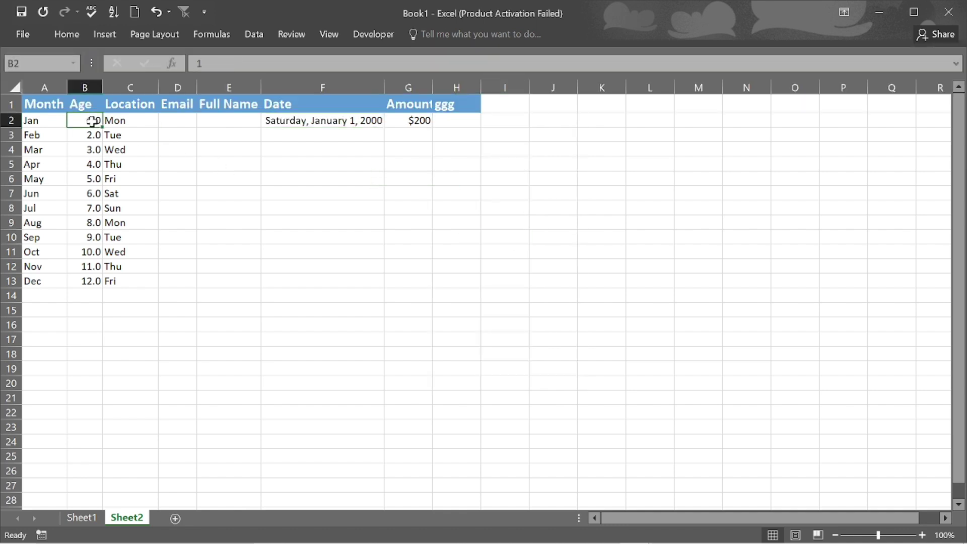
left_click(76, 35)
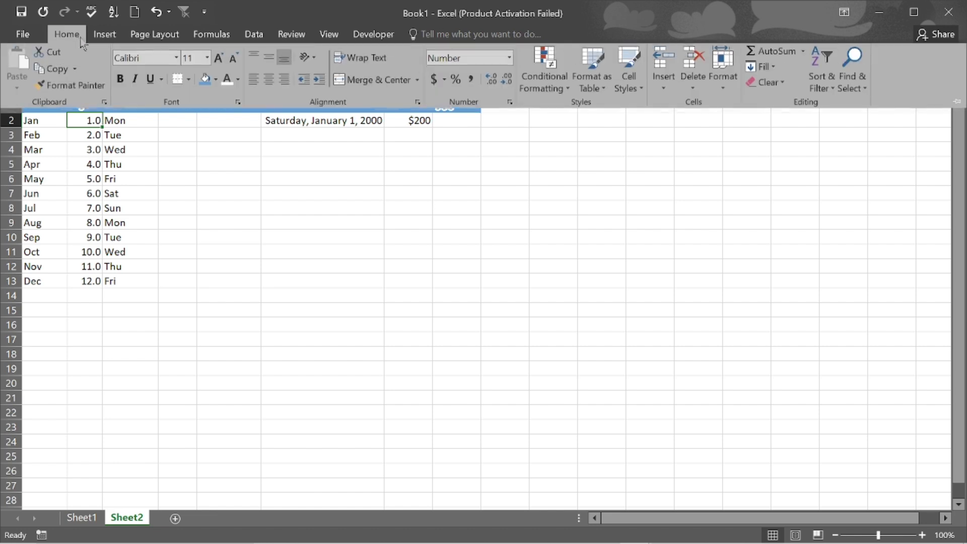
left_click(510, 64)
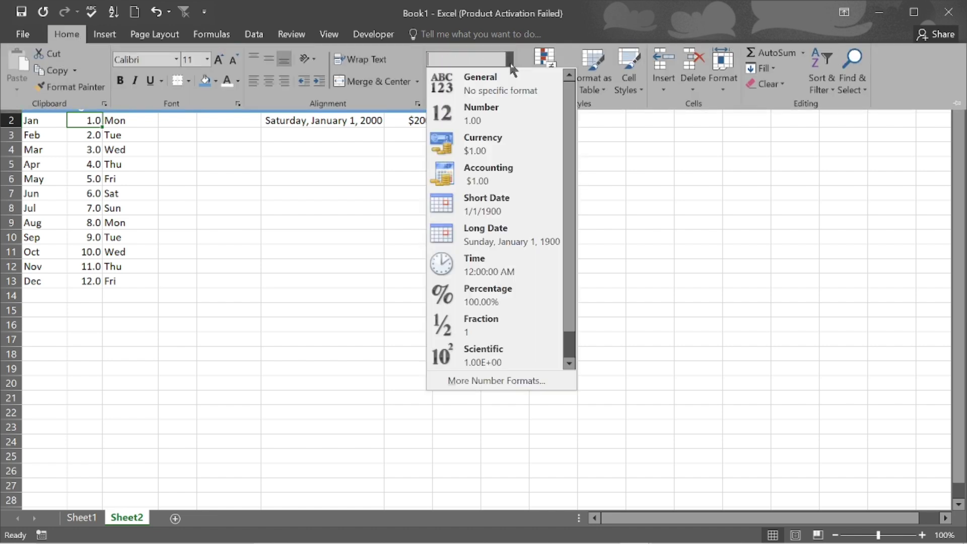
left_click(498, 295)
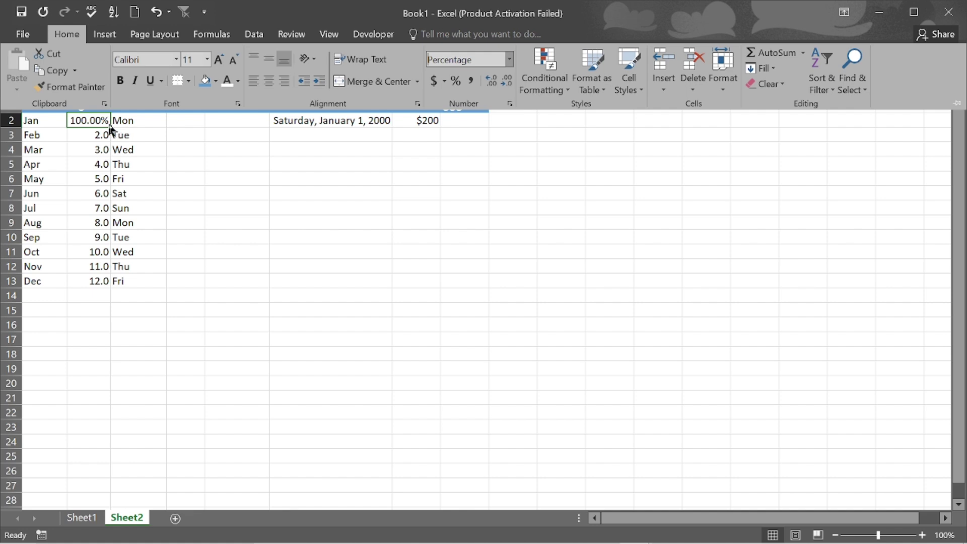
left_click(144, 149)
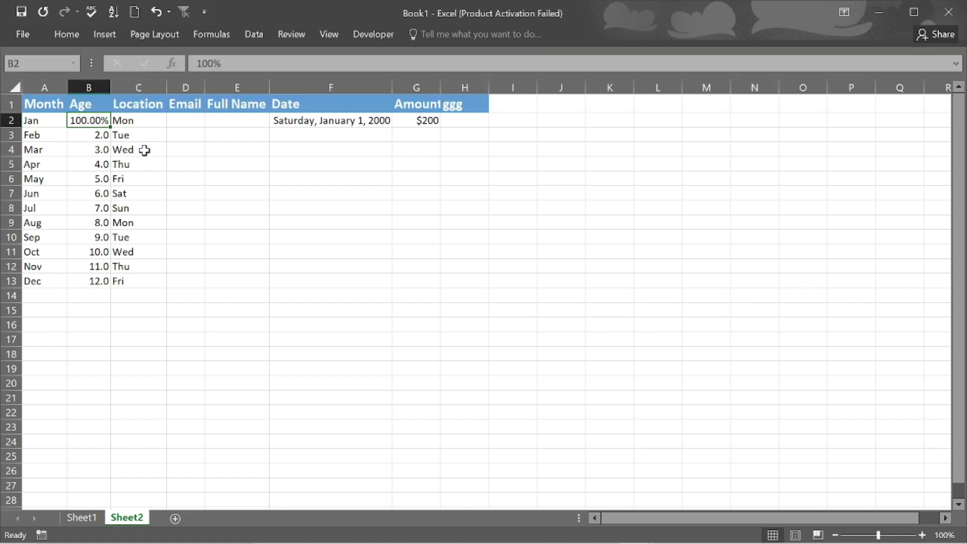
double_click(109, 127)
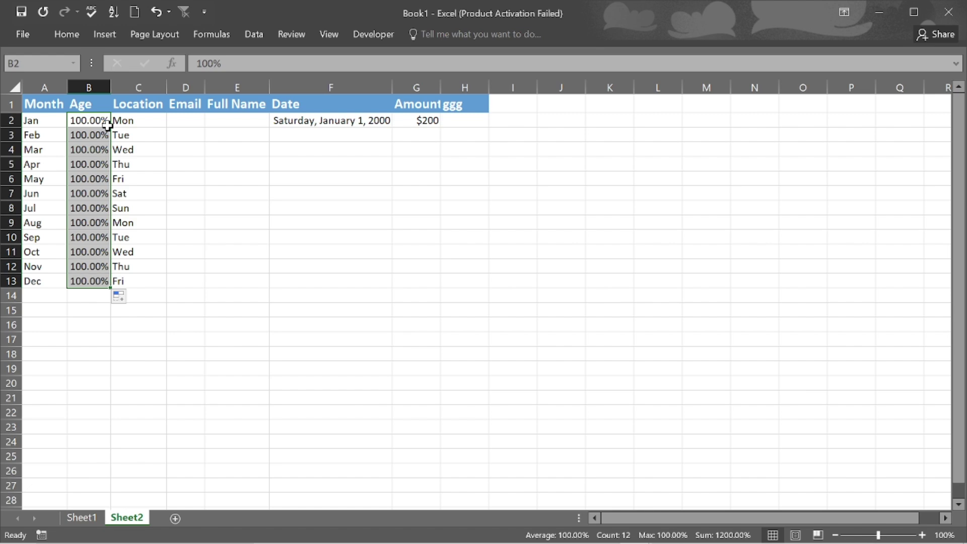